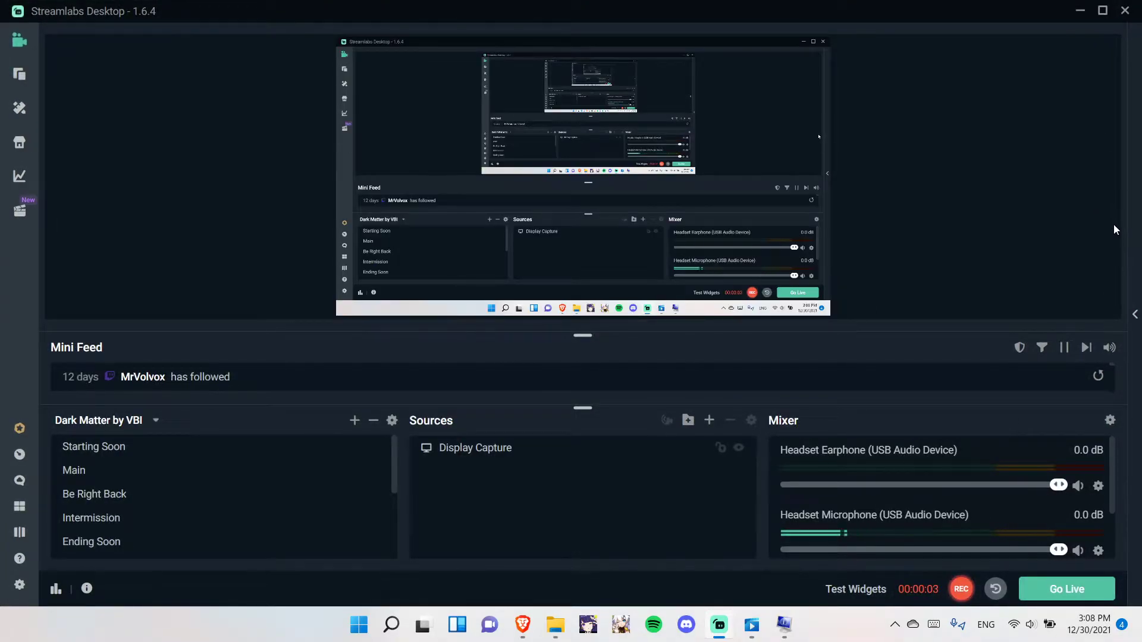
Preview the finished Kazuha video, then bring System Information forward to show the x64-based PC type
{"action": "left_click", "coordinate": [751, 624]}
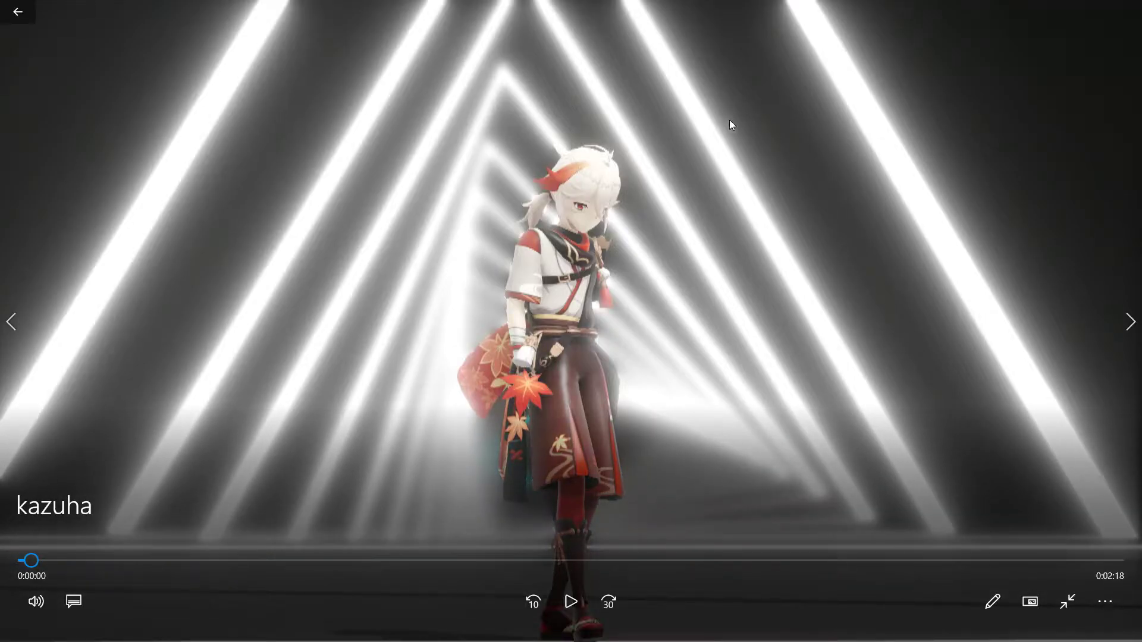
{"action": "key", "text": "super"}
{"action": "left_click", "coordinate": [779, 624]}
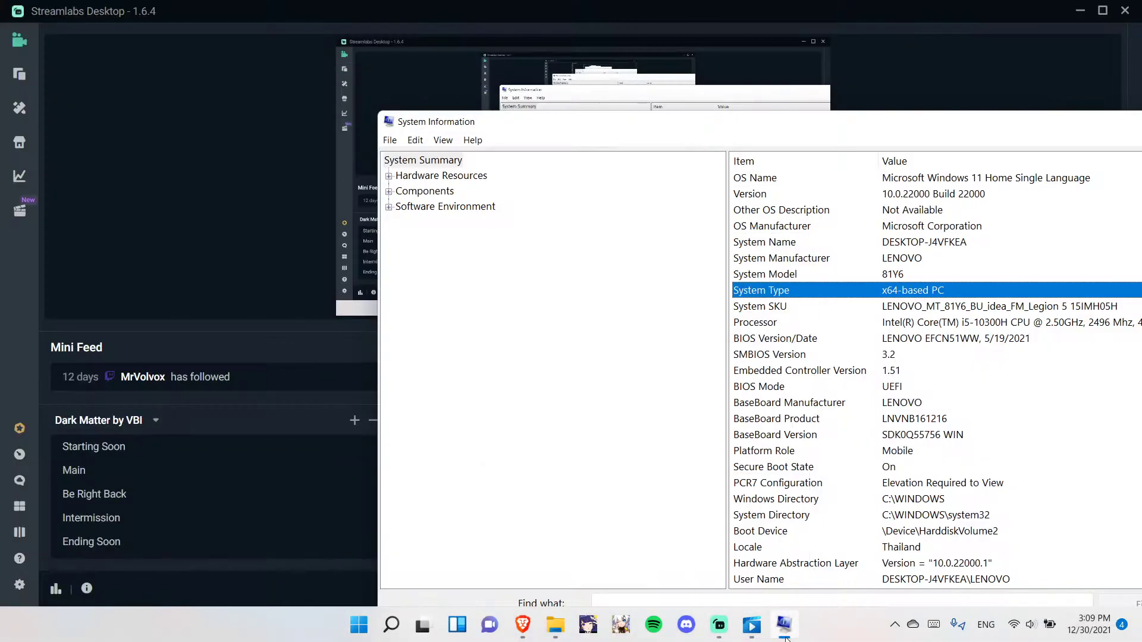
{"action": "left_click_drag", "start_coordinate": [529, 132], "coordinate": [265, 54]}
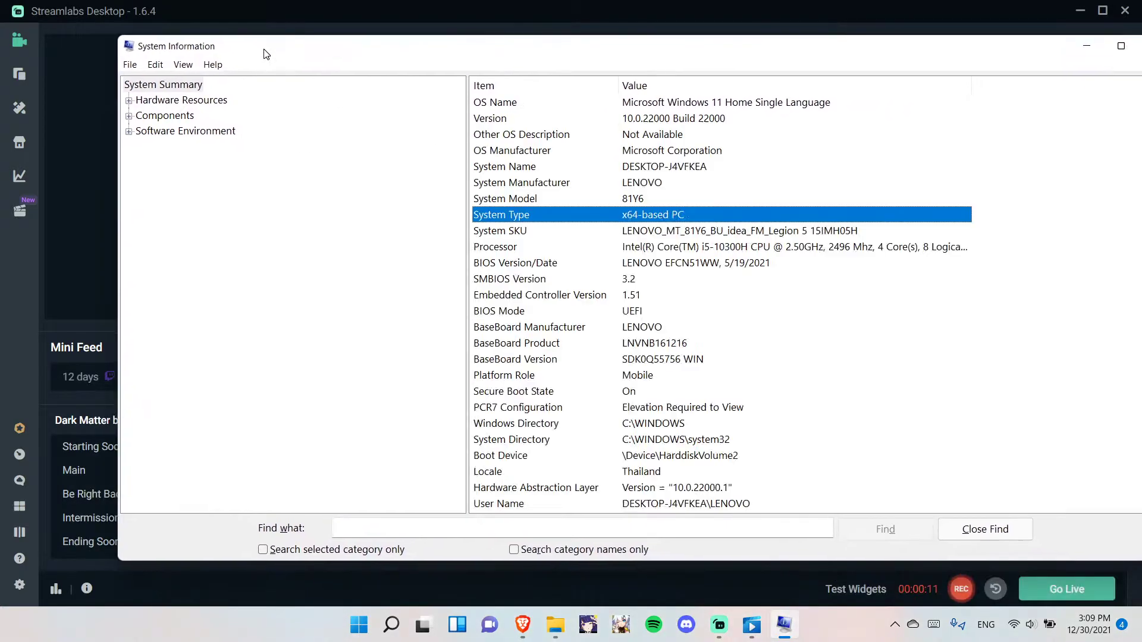
Scroll the LearnMMD downloads page to the MMD 9.32 zip links and the required runtime packages note
{"action": "left_click", "coordinate": [523, 637]}
{"action": "scroll", "coordinate": [470, 344], "scroll_direction": "up", "scroll_amount": 5}
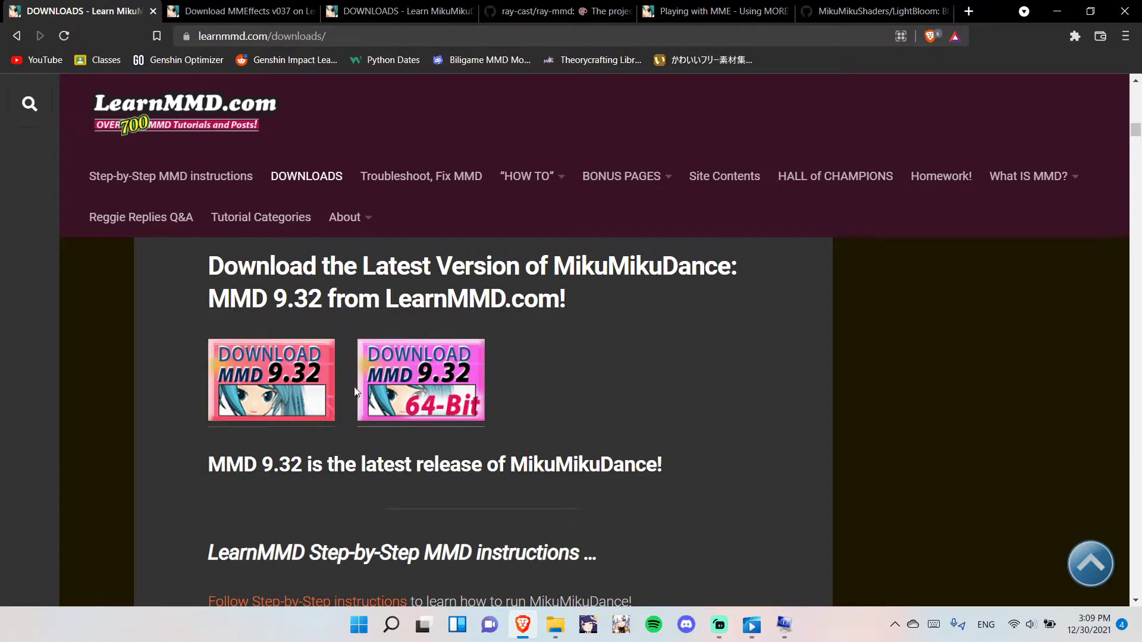
{"action": "scroll", "coordinate": [294, 383], "scroll_direction": "down", "scroll_amount": 6}
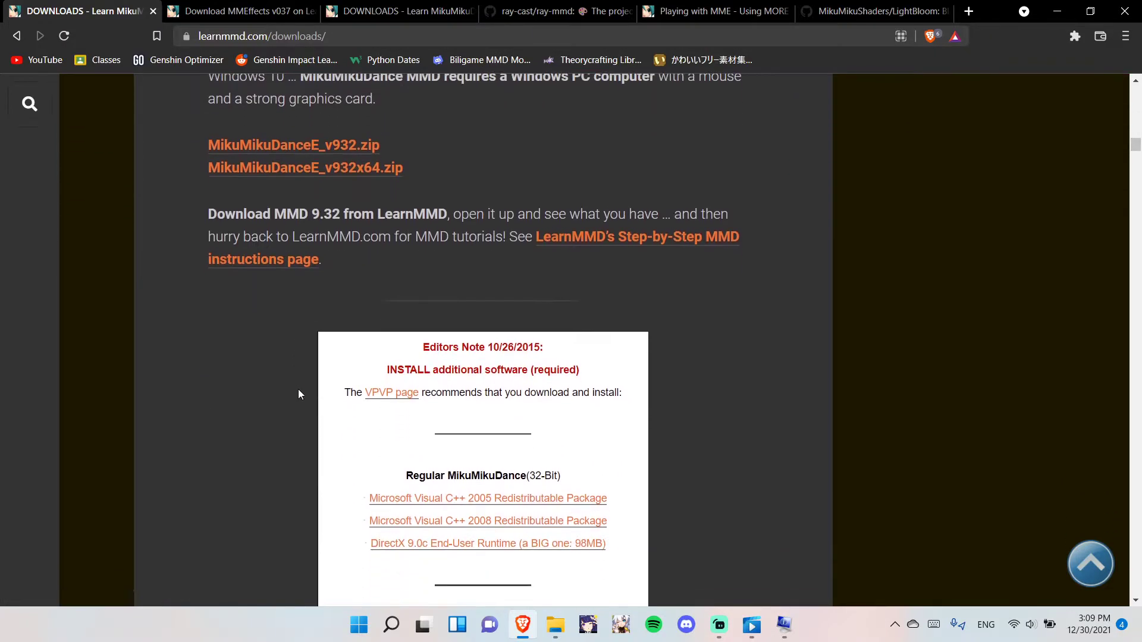
{"action": "scroll", "coordinate": [441, 388], "scroll_direction": "down", "scroll_amount": 5}
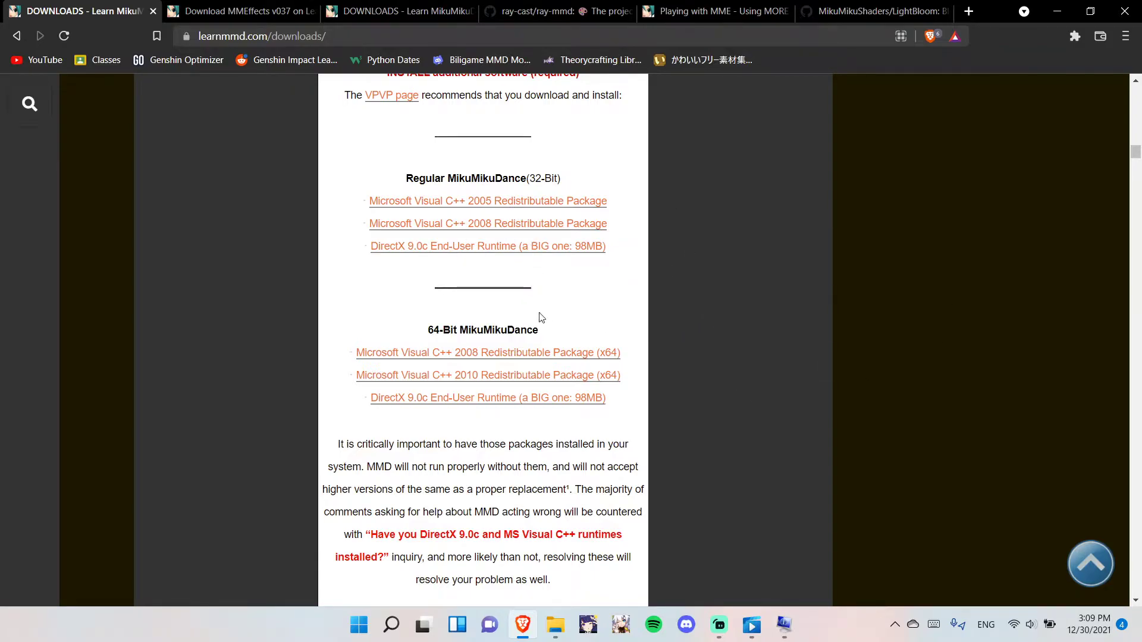
{"action": "scroll", "coordinate": [587, 398], "scroll_direction": "up", "scroll_amount": 7}
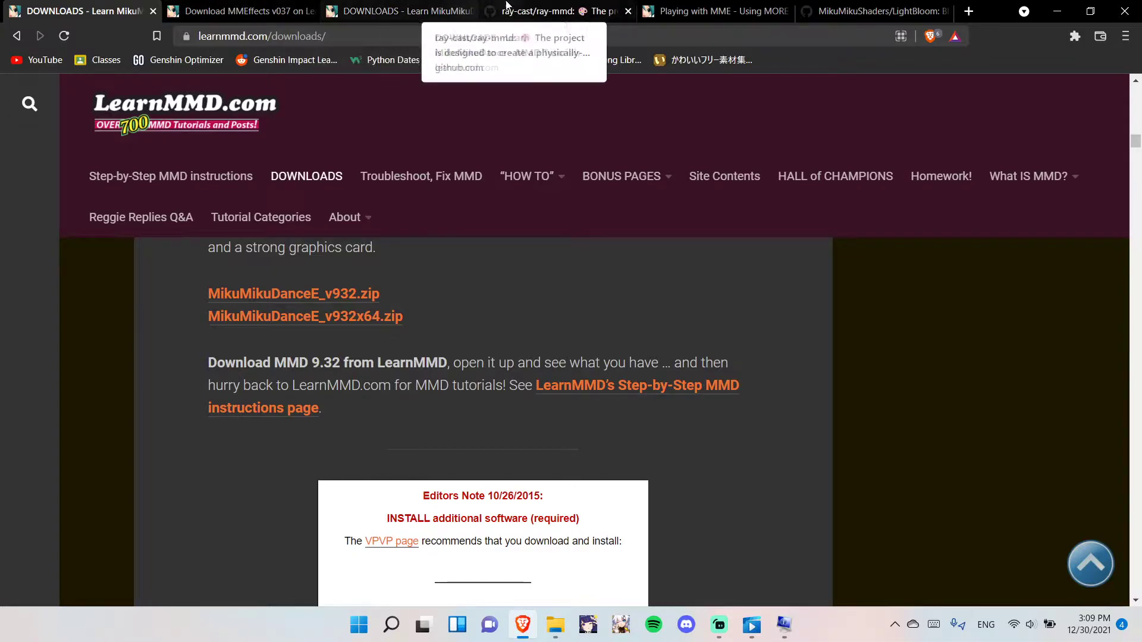
Look through the ray-mmd, SvDOF tutorial and LightBloom tabs, showing LightBloom's Code download options
{"action": "left_click", "coordinate": [553, 11]}
{"action": "mouse_move", "coordinate": [562, 639]}
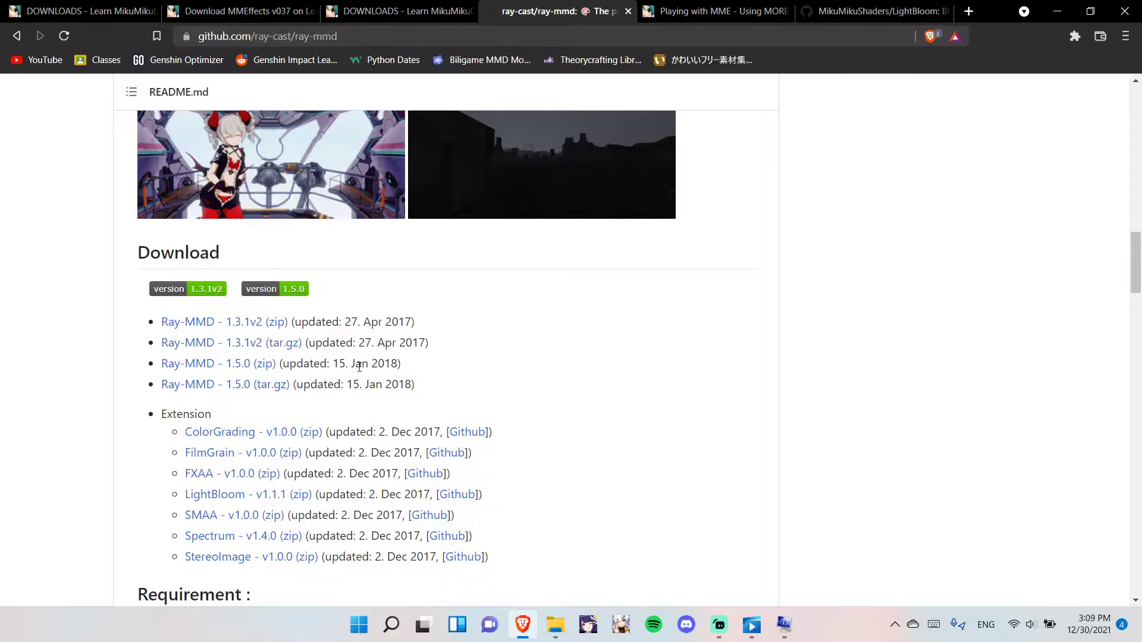
{"action": "left_click", "coordinate": [689, 15]}
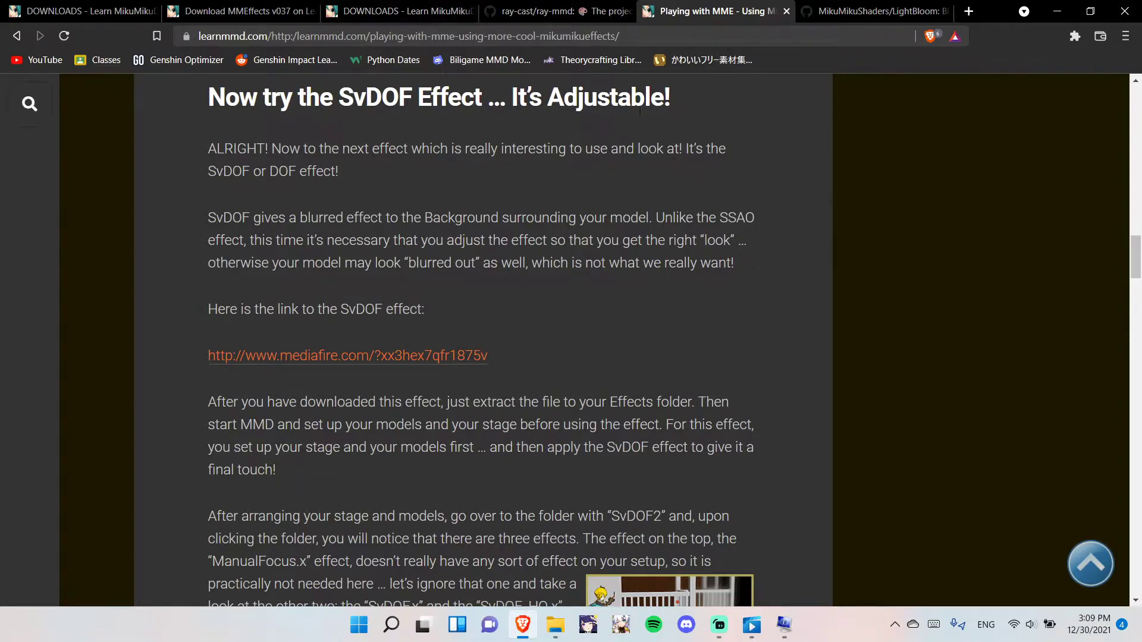
{"action": "left_click", "coordinate": [841, 10]}
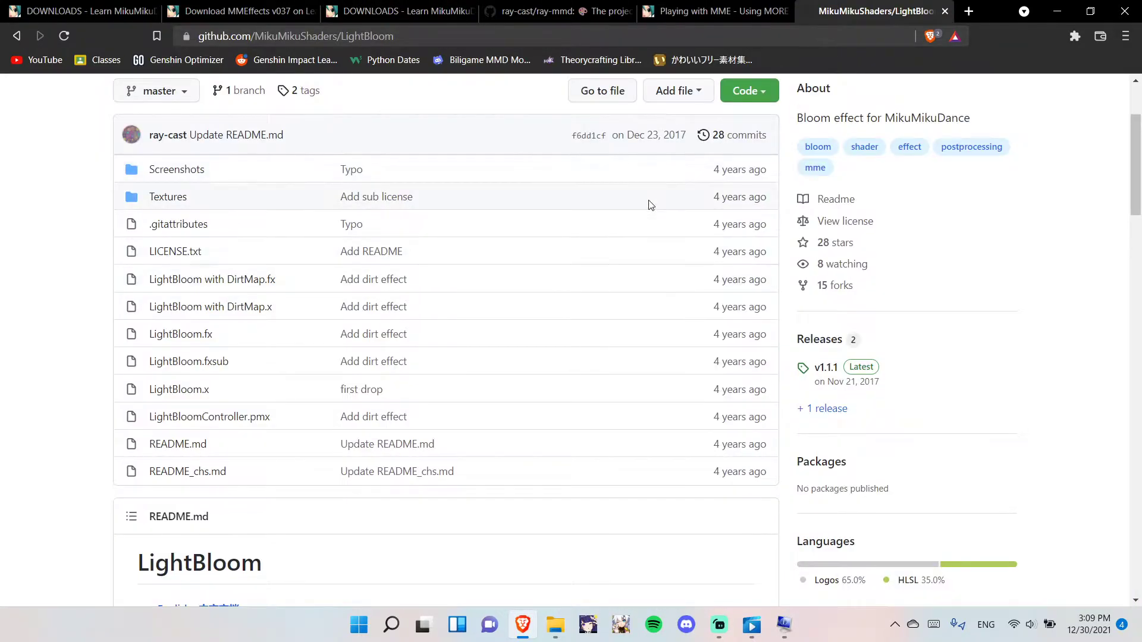
{"action": "scroll", "coordinate": [650, 206], "scroll_direction": "down", "scroll_amount": 5}
{"action": "scroll", "coordinate": [667, 178], "scroll_direction": "up", "scroll_amount": 8}
{"action": "left_click", "coordinate": [749, 165]}
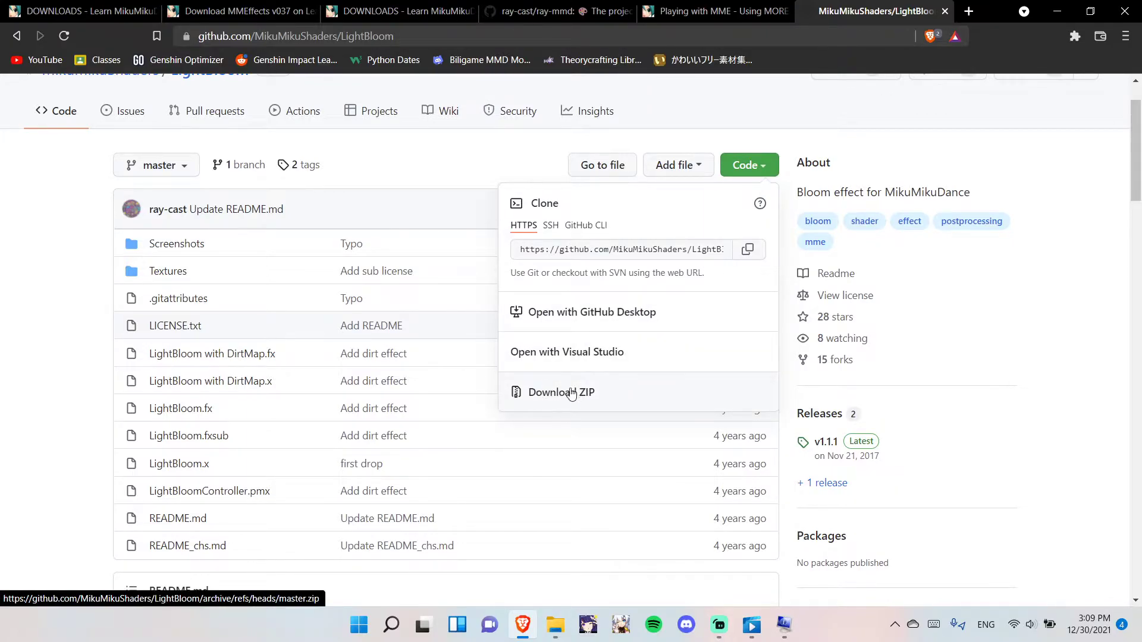
In the MMD folder, look through Shaders and open the MMEffect_v037x64_English folder
{"action": "left_click", "coordinate": [419, 513]}
{"action": "left_click", "coordinate": [555, 624]}
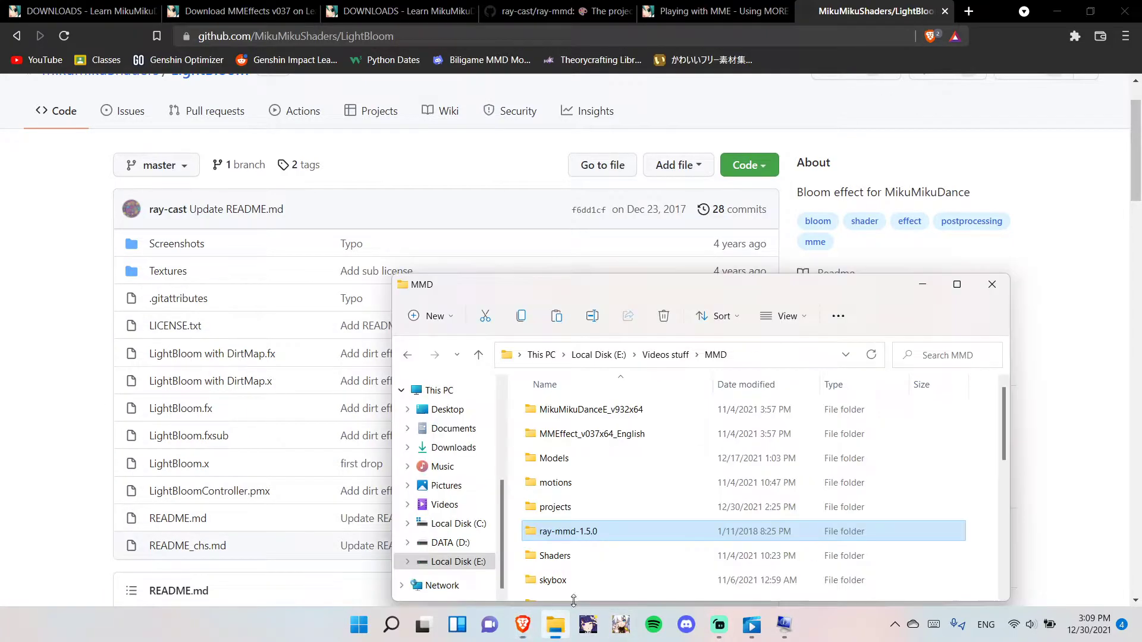
{"action": "scroll", "coordinate": [758, 481], "scroll_direction": "down", "scroll_amount": 1}
{"action": "scroll", "coordinate": [740, 466], "scroll_direction": "up", "scroll_amount": 1}
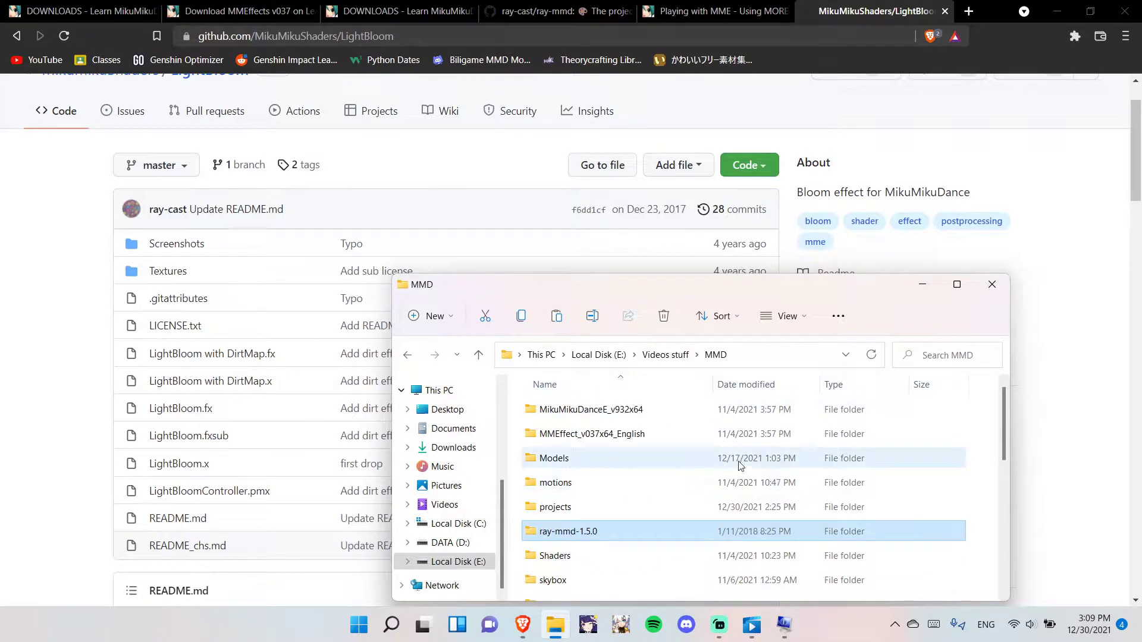
{"action": "double_click", "coordinate": [554, 556]}
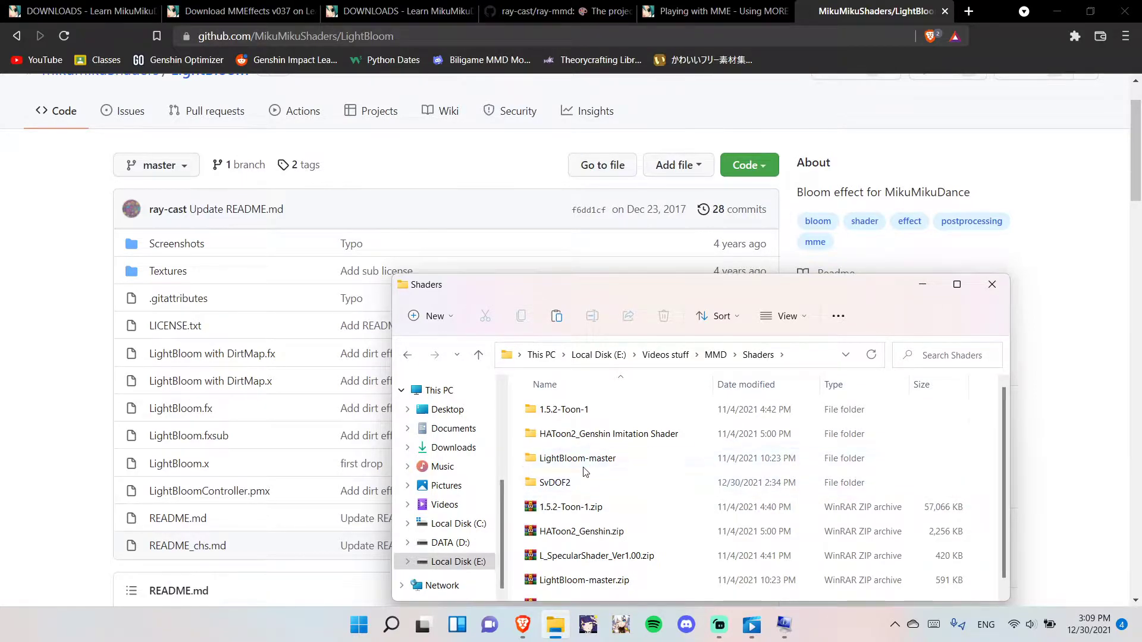
{"action": "left_click", "coordinate": [728, 360]}
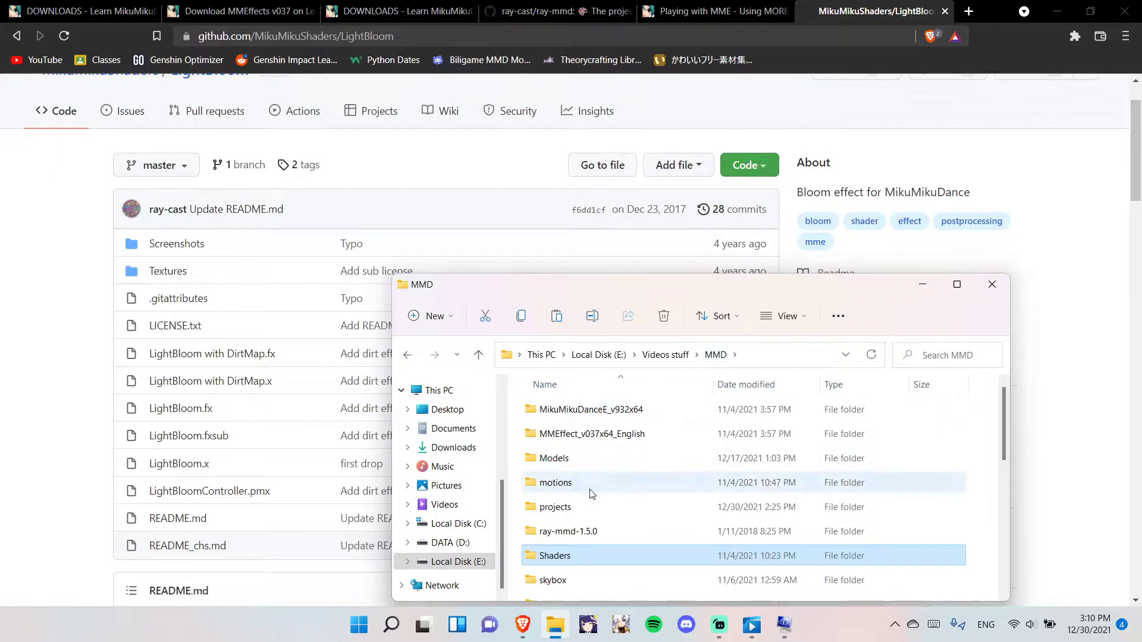
{"action": "left_click", "coordinate": [579, 533]}
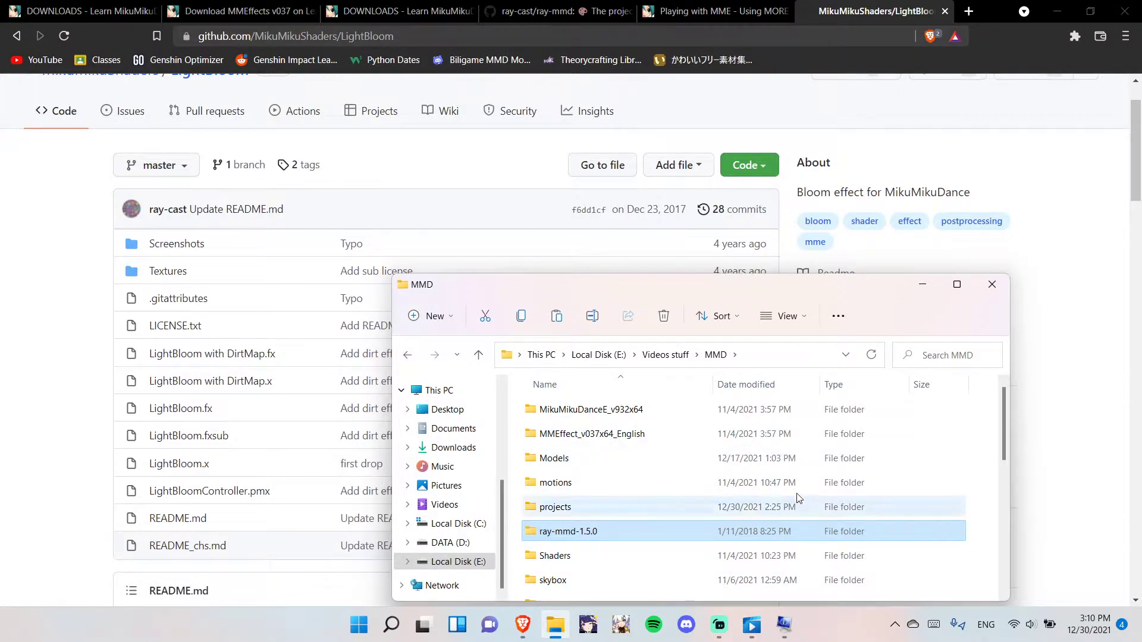
{"action": "double_click", "coordinate": [571, 557]}
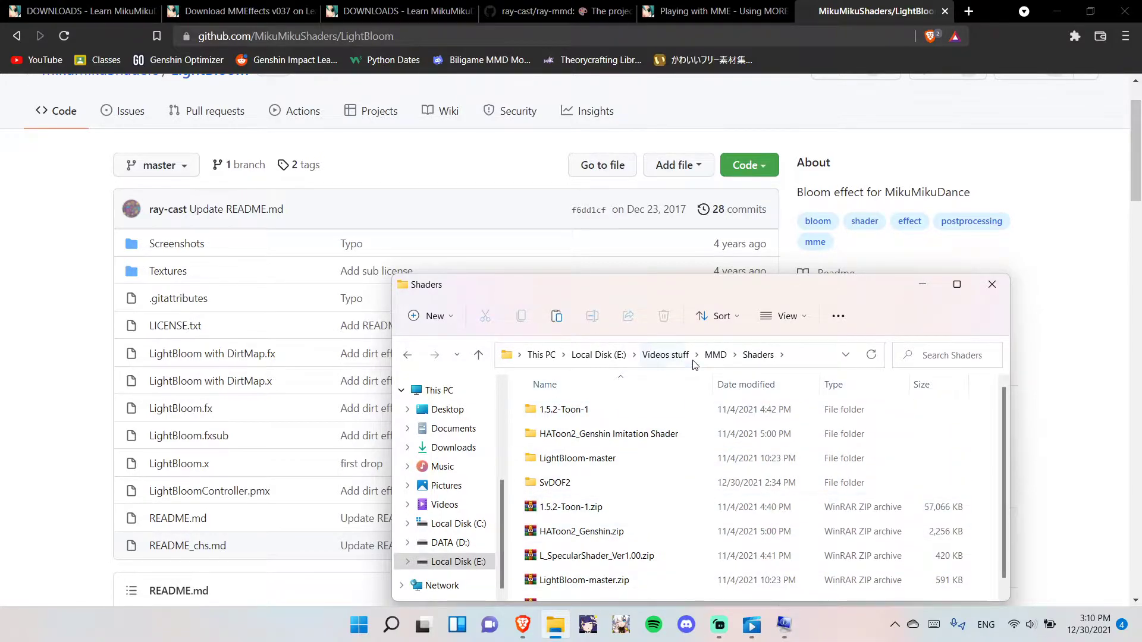
{"action": "left_click", "coordinate": [708, 360]}
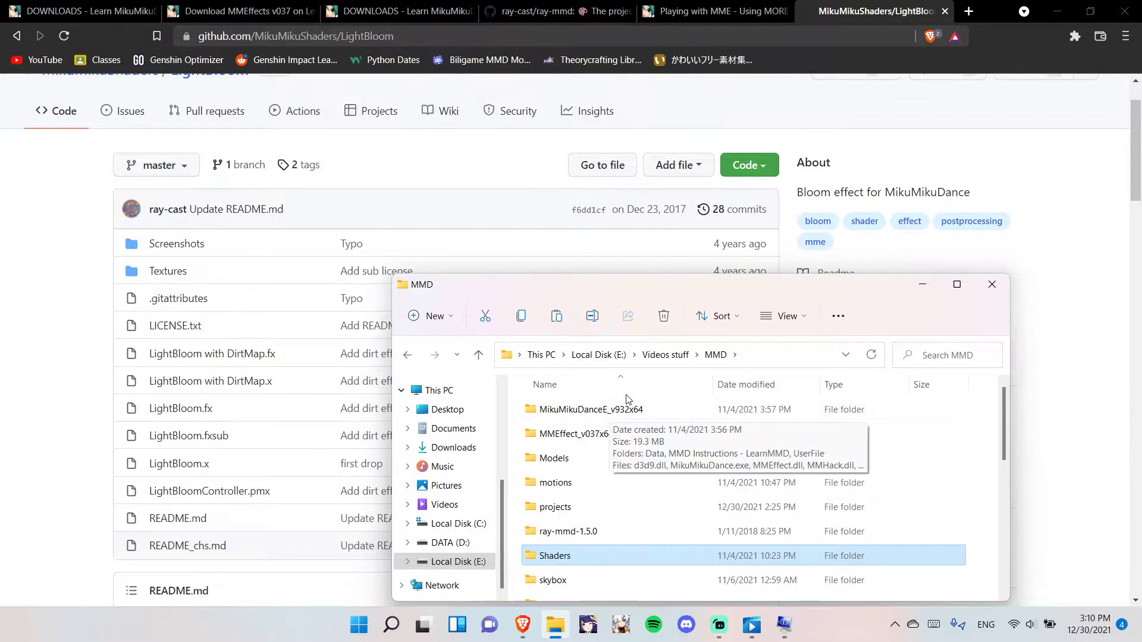
{"action": "left_click", "coordinate": [632, 435]}
{"action": "double_click", "coordinate": [595, 439]}
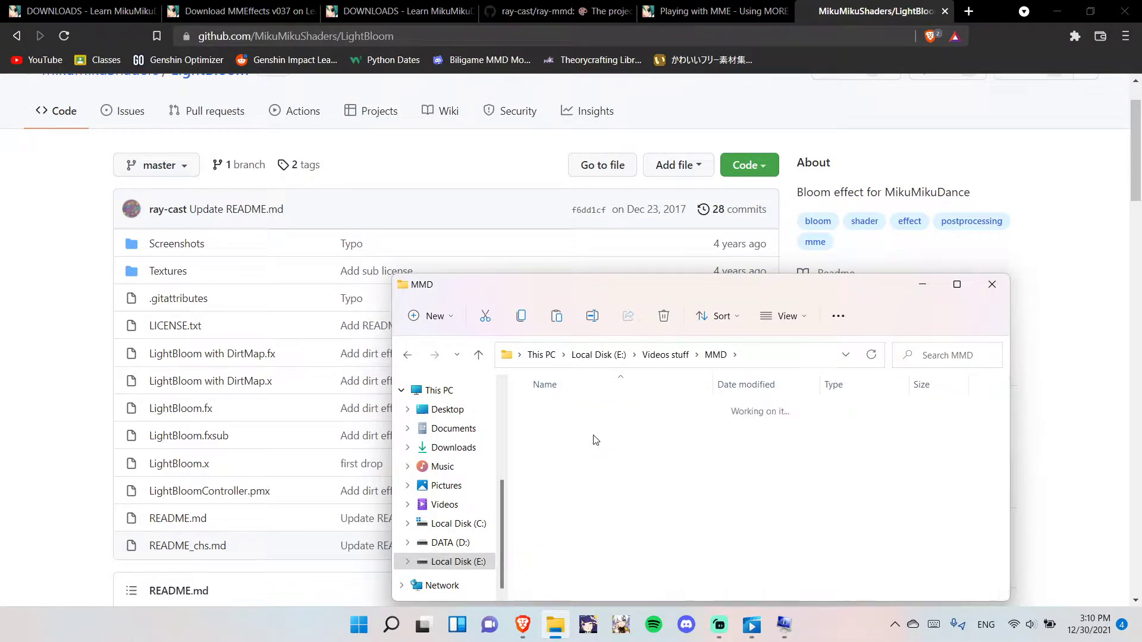
Copy d3d9.dll, MMHack.dll and MMEffect.dll, then open the MikuMikuDanceE_v932x64 folder
{"action": "left_click", "coordinate": [582, 486]}
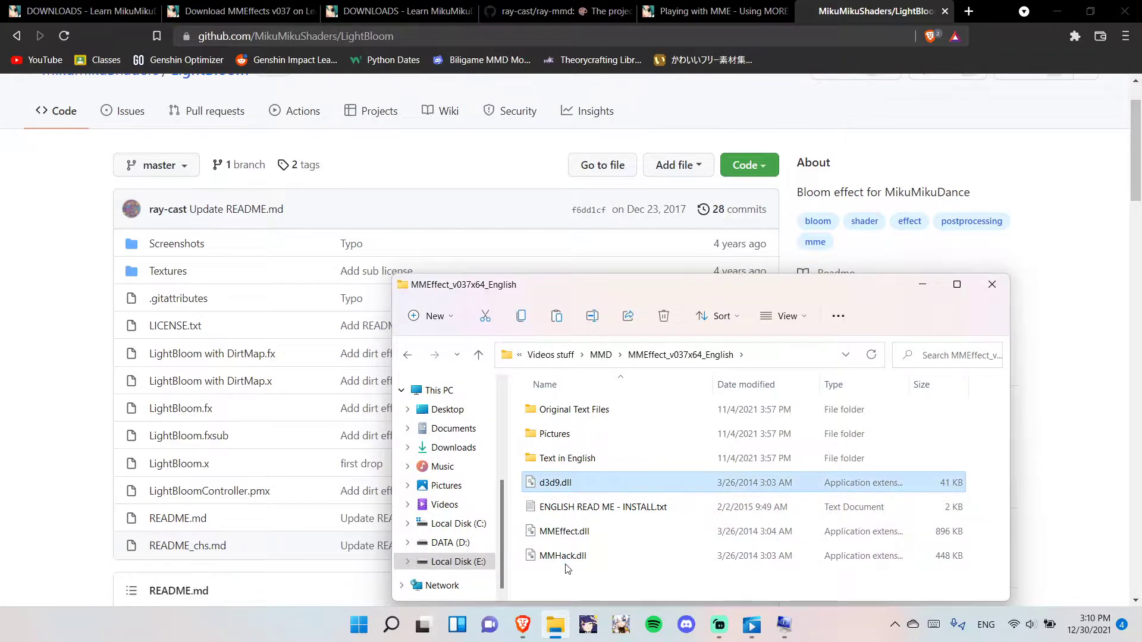
{"action": "left_click", "coordinate": [562, 555], "text": "ctrl"}
{"action": "left_click", "coordinate": [566, 531], "text": "ctrl"}
{"action": "right_click", "coordinate": [570, 532]}
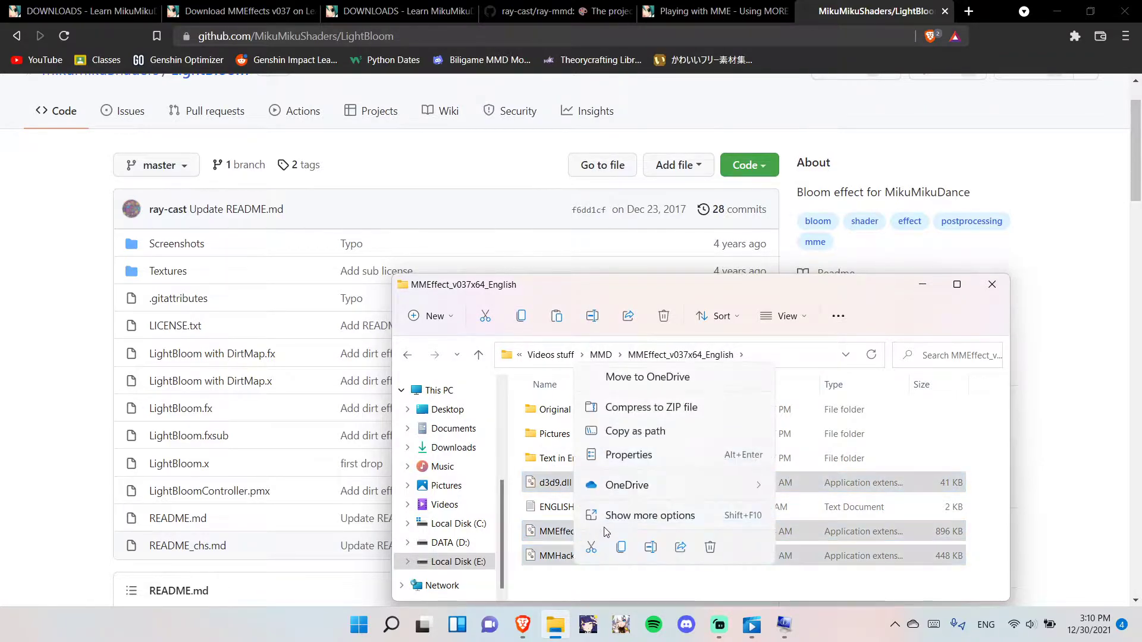
{"action": "left_click", "coordinate": [620, 544]}
{"action": "left_click", "coordinate": [602, 355]}
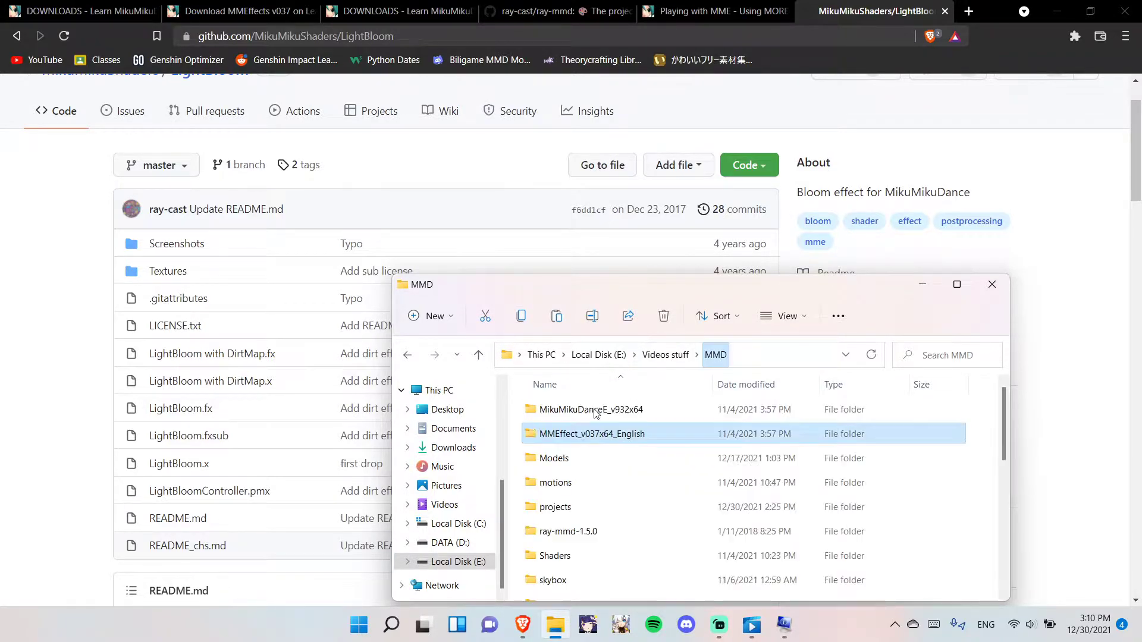
{"action": "double_click", "coordinate": [583, 411]}
{"action": "right_click", "coordinate": [517, 480]}
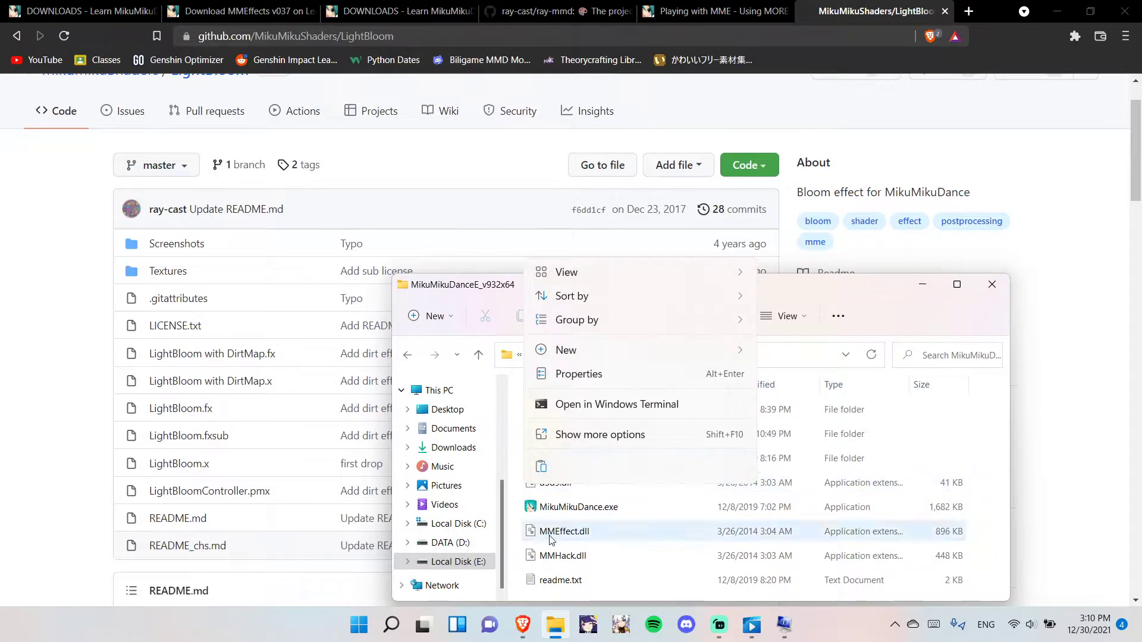
{"action": "left_click", "coordinate": [516, 539]}
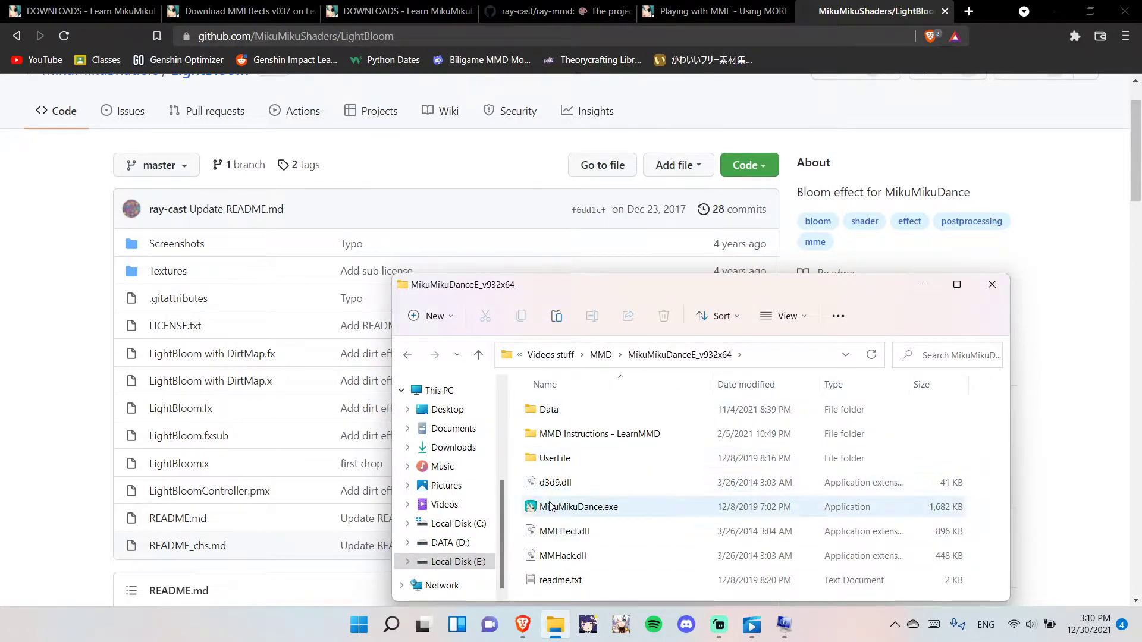
Search the web for 'models' from the ray-mmd tab's address bar
{"action": "left_click", "coordinate": [605, 13]}
{"action": "left_click", "coordinate": [574, 37]}
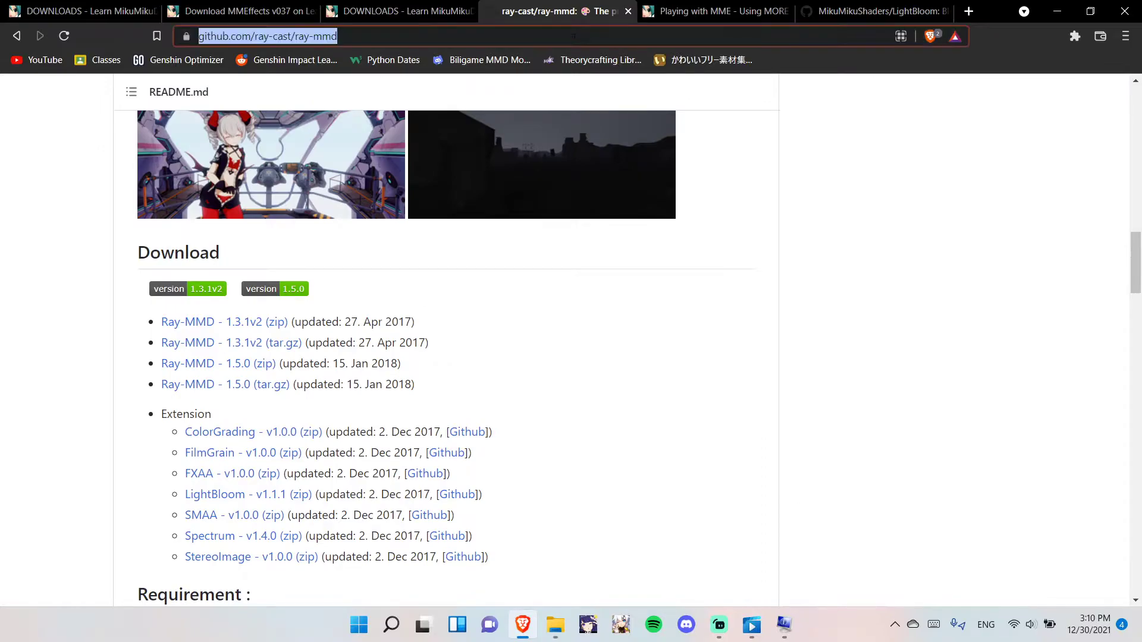
{"action": "key", "text": "BackSpace"}
{"action": "type", "text": "models"}
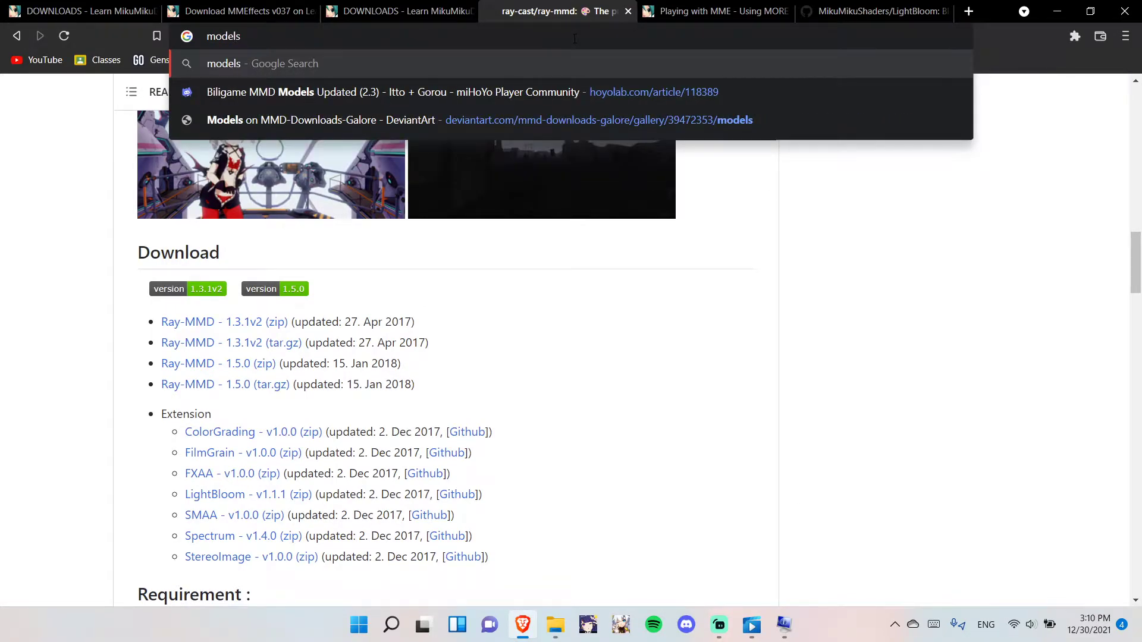
{"action": "key", "text": "Return"}
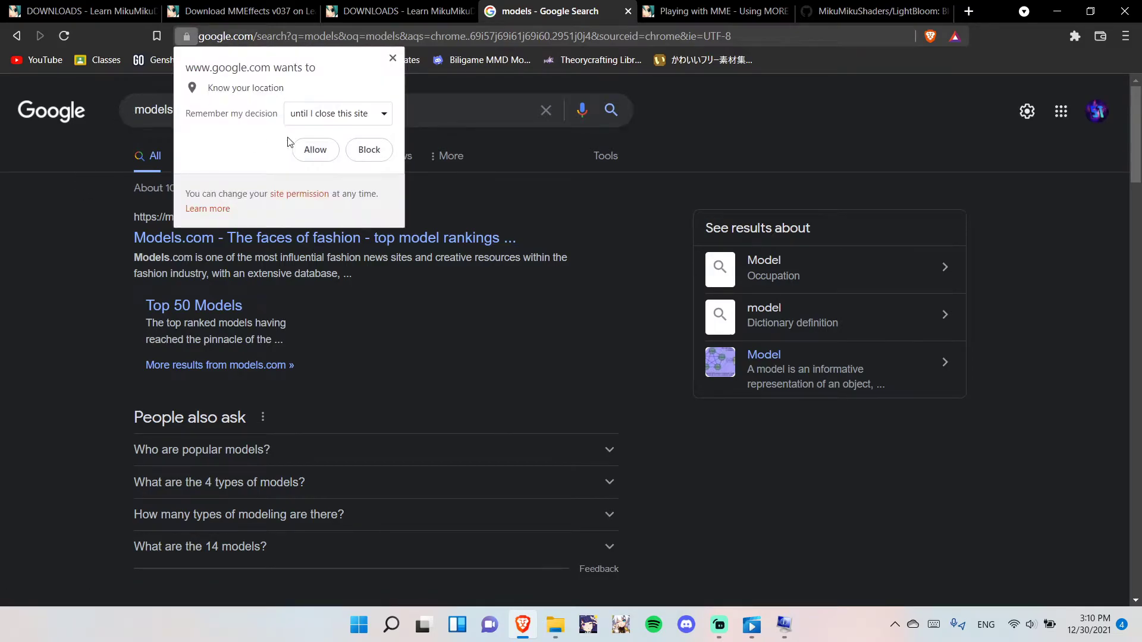
Block the location request, browse the DeviantArt models gallery, and clear the address bar
{"action": "left_click", "coordinate": [369, 149]}
{"action": "left_click", "coordinate": [337, 118]}
{"action": "key", "text": "BackSpace"}
{"action": "key", "text": "BackSpace"}
{"action": "key", "text": "BackSpace"}
{"action": "key", "text": "BackSpace"}
{"action": "key", "text": "BackSpace"}
{"action": "key", "text": "BackSpace"}
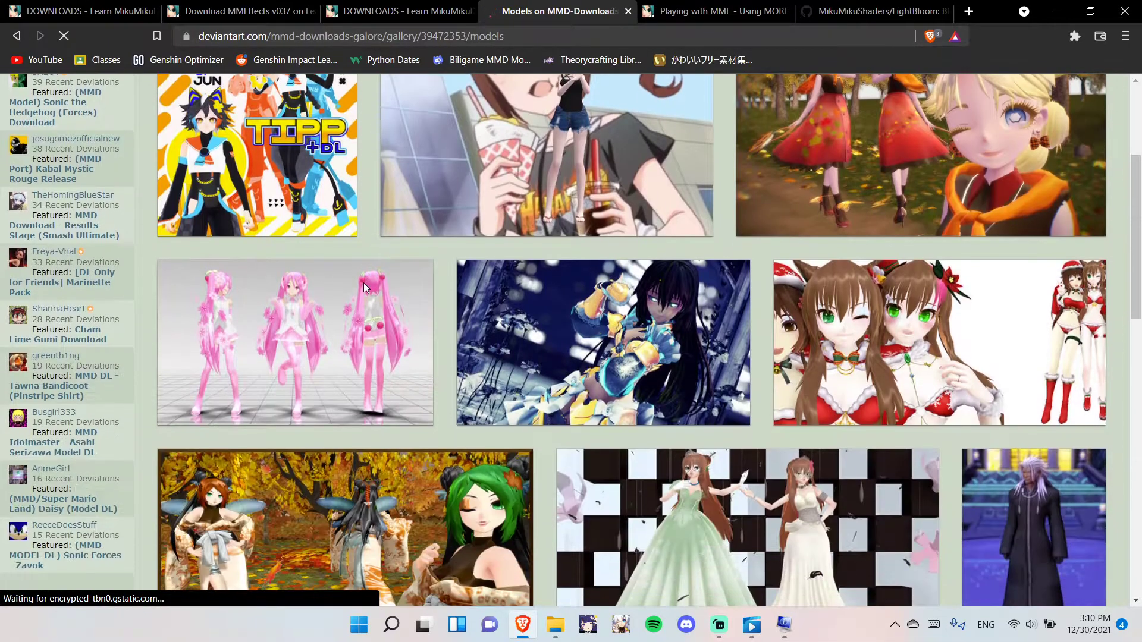
{"action": "scroll", "coordinate": [363, 283], "scroll_direction": "down", "scroll_amount": 8}
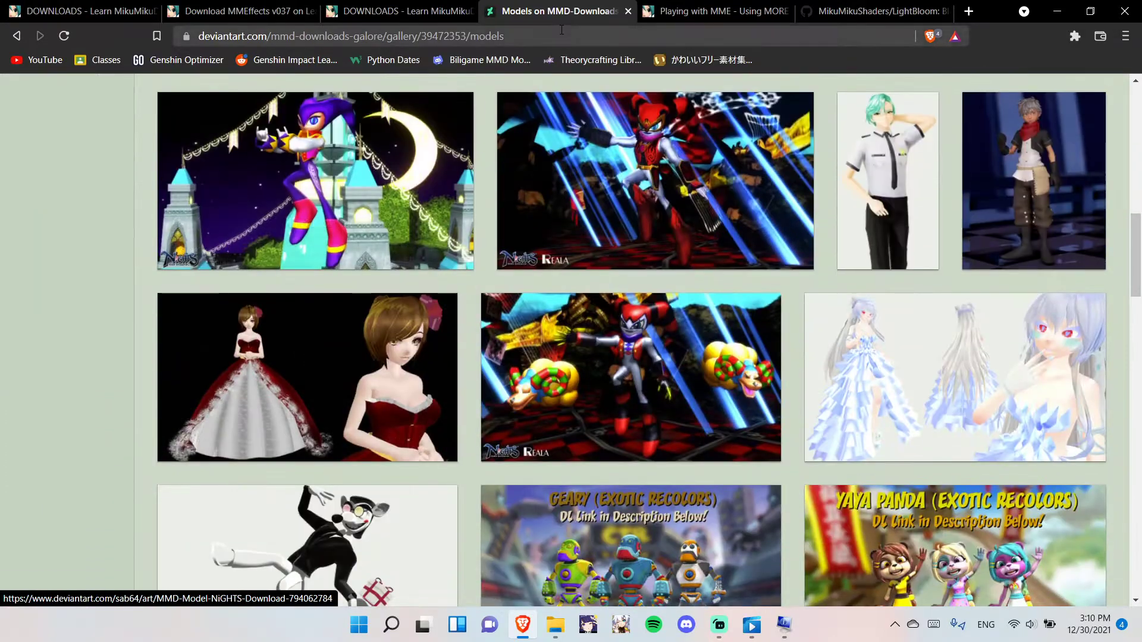
{"action": "left_click", "coordinate": [561, 30]}
{"action": "key", "text": "BackSpace"}
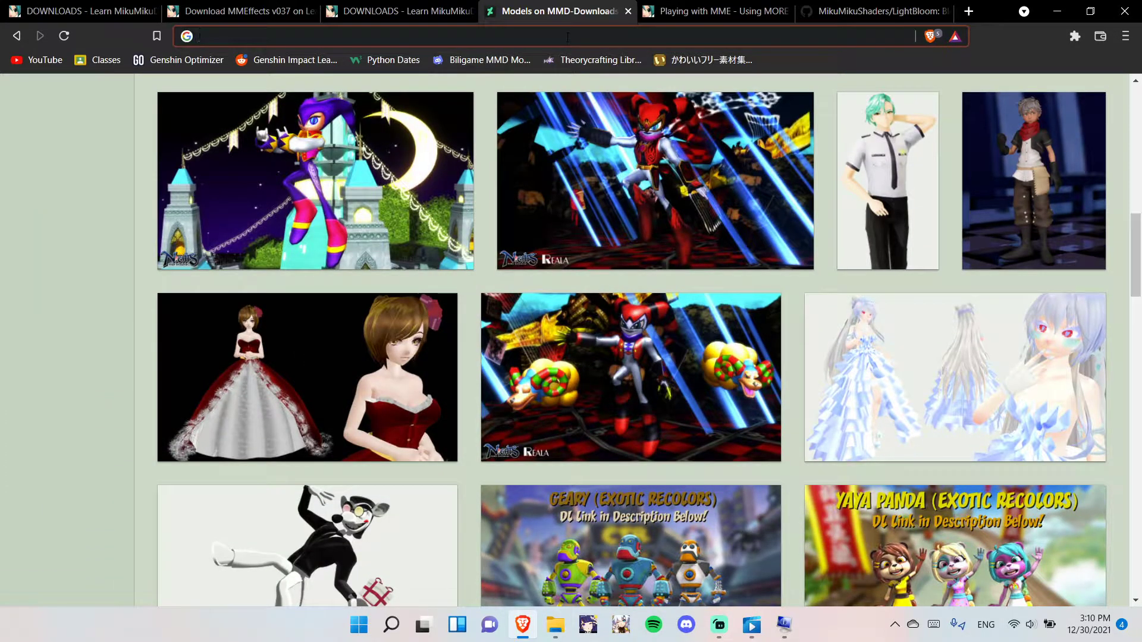
Open the HoYoLAB Biligame MMD models article via 'mmd' and open its 2.3 bilibili link in a new tab
{"action": "type", "text": "mmd"}
{"action": "left_click", "coordinate": [552, 205]}
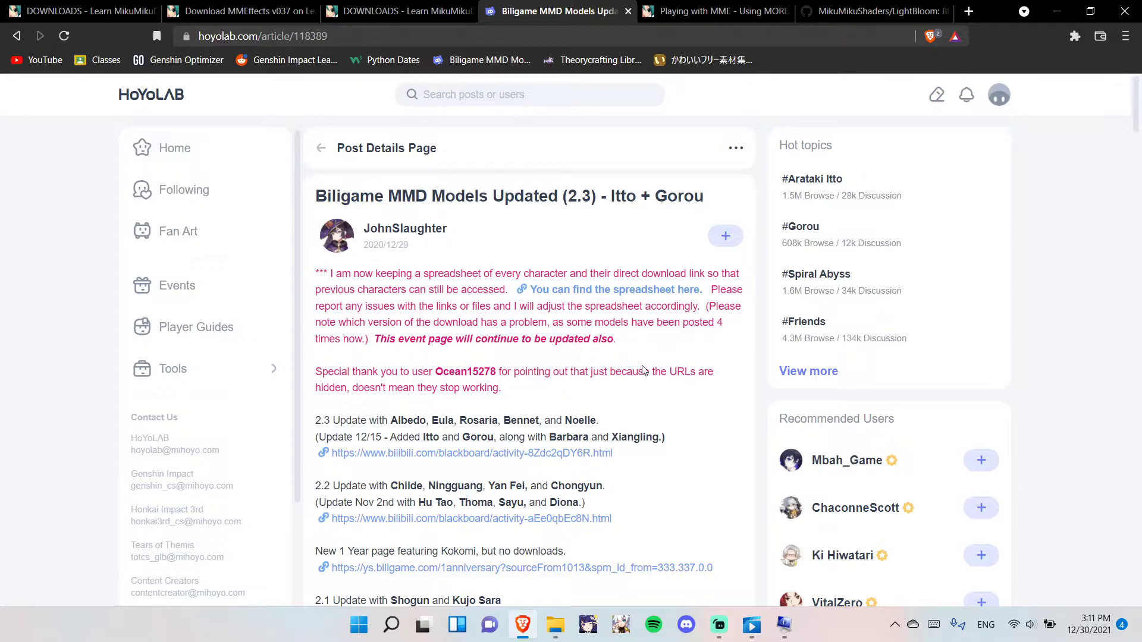
{"action": "scroll", "coordinate": [636, 368], "scroll_direction": "down", "scroll_amount": 3}
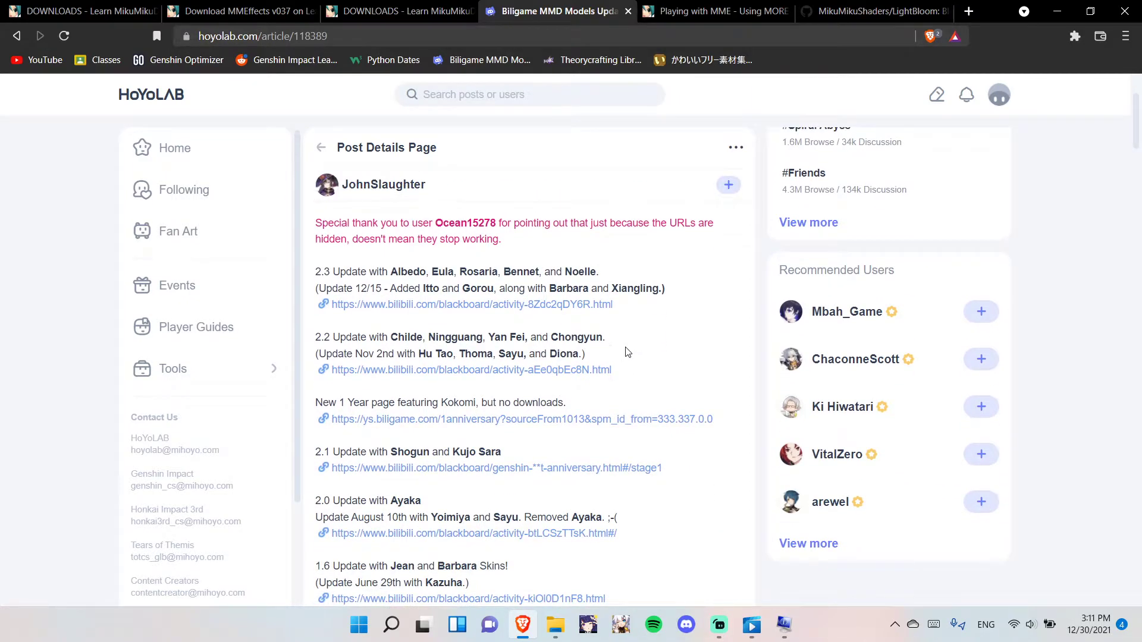
{"action": "middle_click", "coordinate": [546, 307]}
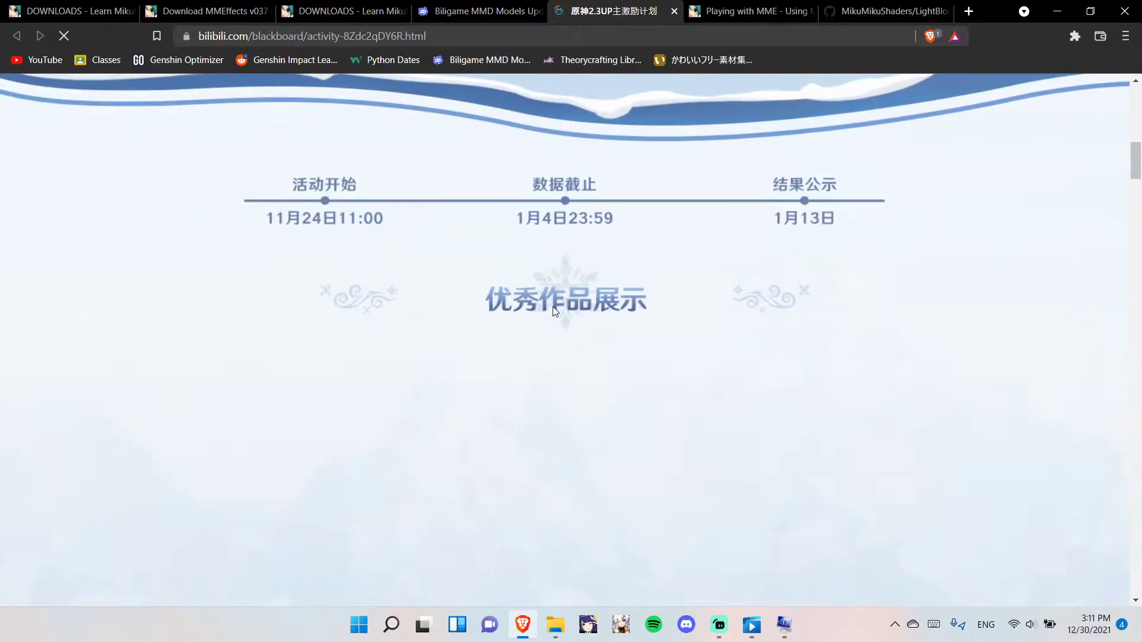
{"action": "scroll", "coordinate": [552, 306], "scroll_direction": "down", "scroll_amount": 15}
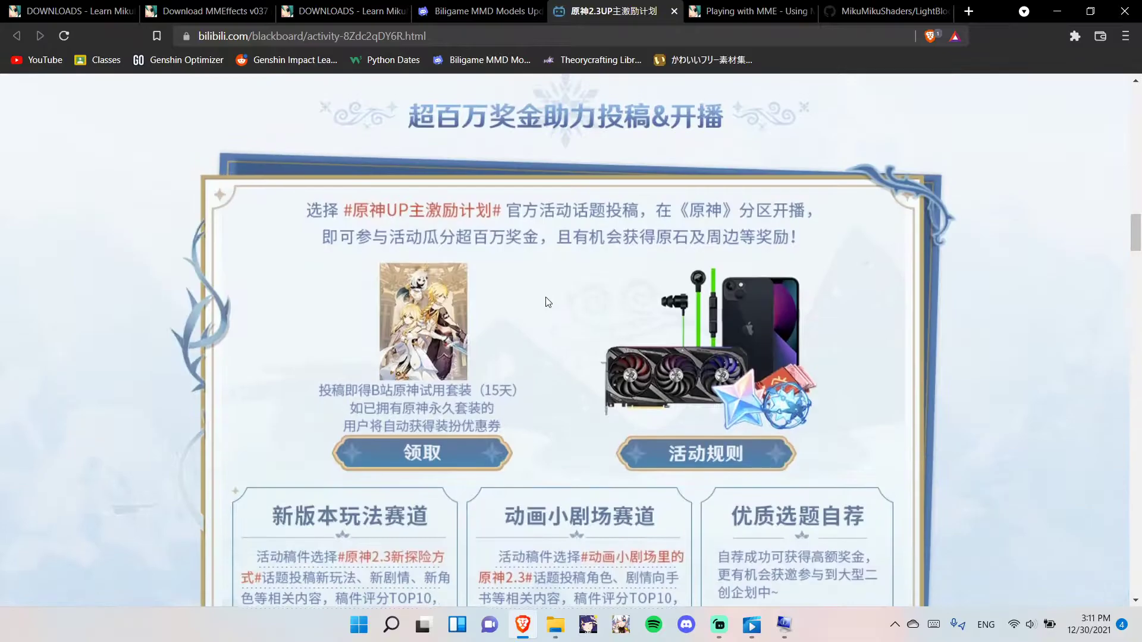
{"action": "scroll", "coordinate": [545, 301], "scroll_direction": "up", "scroll_amount": 9}
{"action": "scroll", "coordinate": [543, 301], "scroll_direction": "down", "scroll_amount": 15}
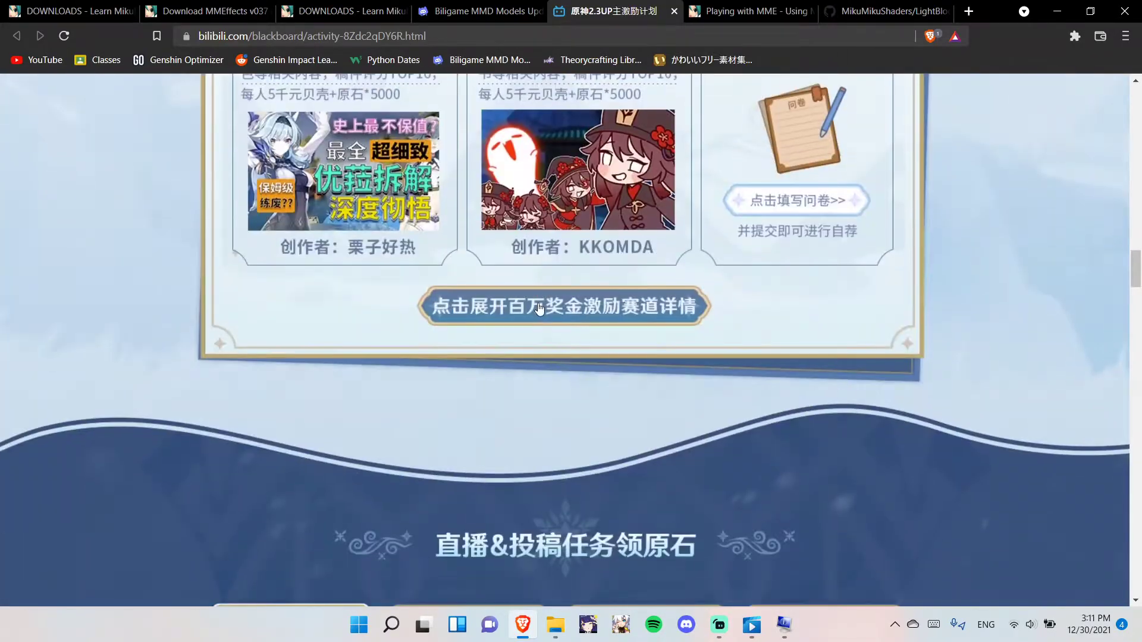
{"action": "scroll", "coordinate": [538, 303], "scroll_direction": "down", "scroll_amount": 15}
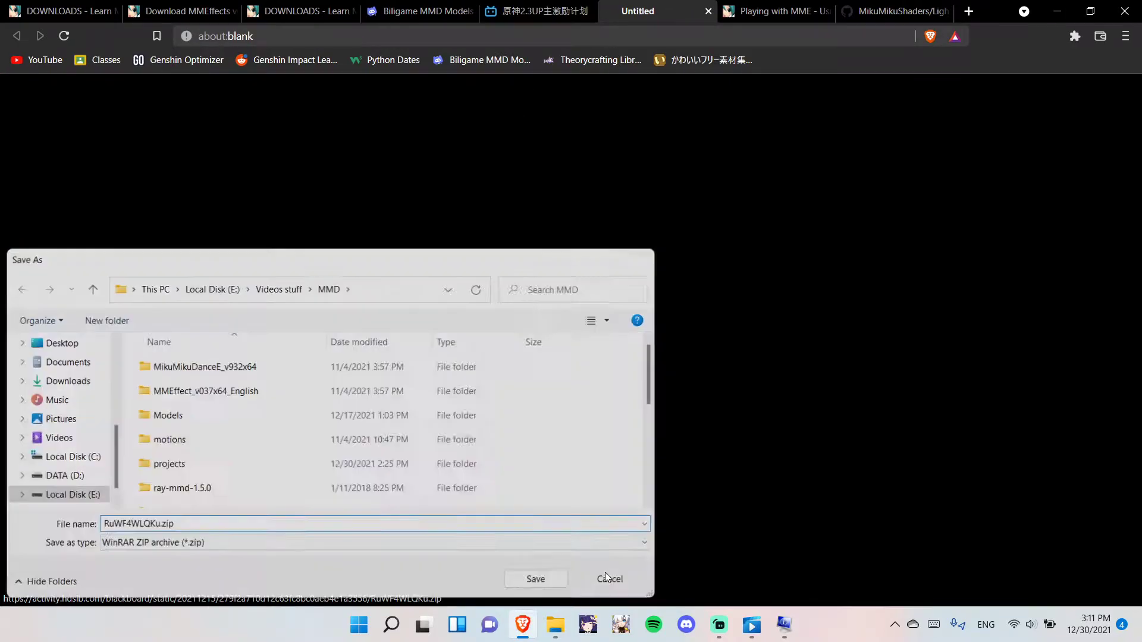
Cancel the zip download, close the bilibili tab, and launch MikuMikuDance.exe
{"action": "left_click", "coordinate": [606, 579]}
{"action": "key", "text": "ctrl+w"}
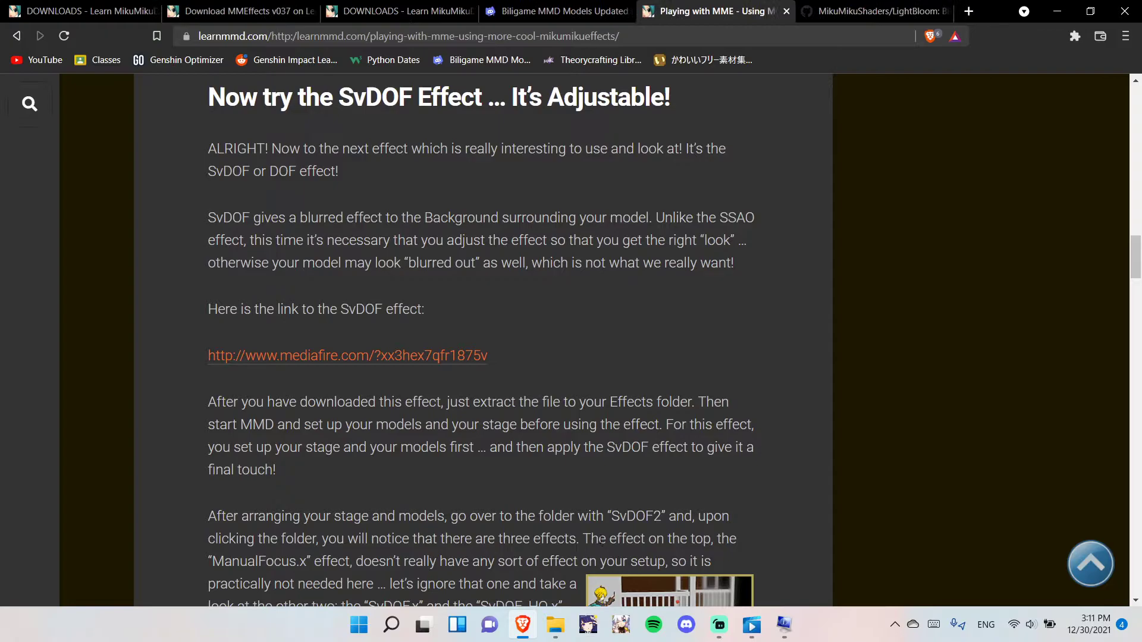
{"action": "left_click", "coordinate": [555, 625]}
{"action": "left_click", "coordinate": [568, 513]}
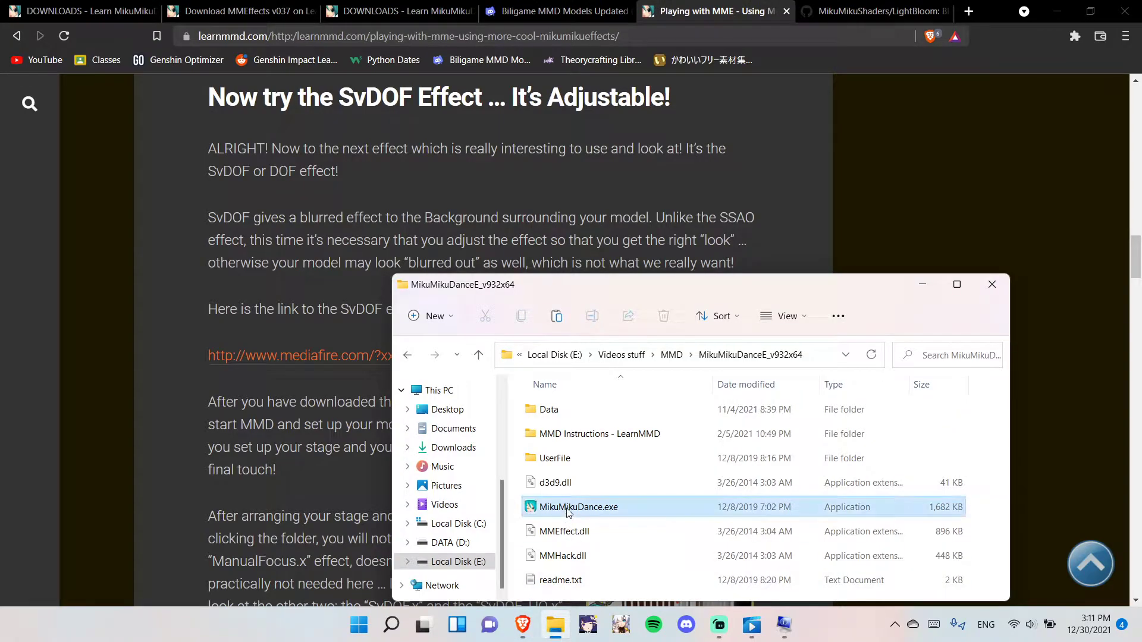
{"action": "double_click", "coordinate": [570, 508]}
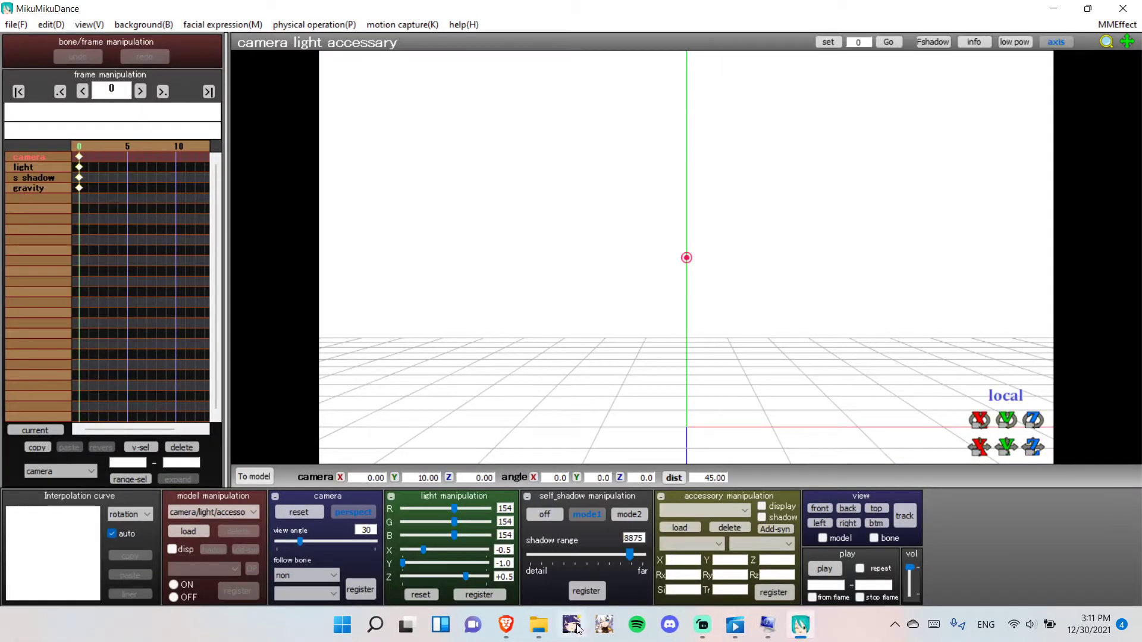
Reopen the MMD folder in Explorer and check MikuMikuDance's MMEffect menu
{"action": "left_click", "coordinate": [538, 624]}
{"action": "left_click", "coordinate": [670, 352]}
{"action": "left_click_drag", "start_coordinate": [660, 292], "coordinate": [374, 199]}
{"action": "left_click", "coordinate": [1047, 24]}
{"action": "left_click", "coordinate": [1117, 24]}
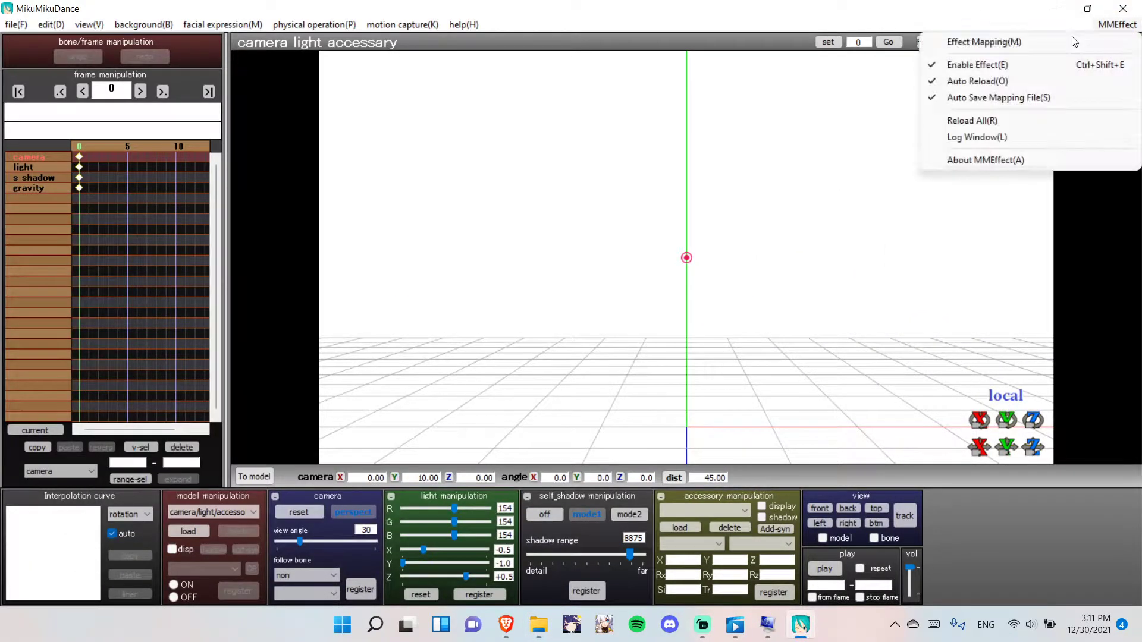
{"action": "left_click", "coordinate": [793, 43]}
{"action": "left_click", "coordinate": [538, 624]}
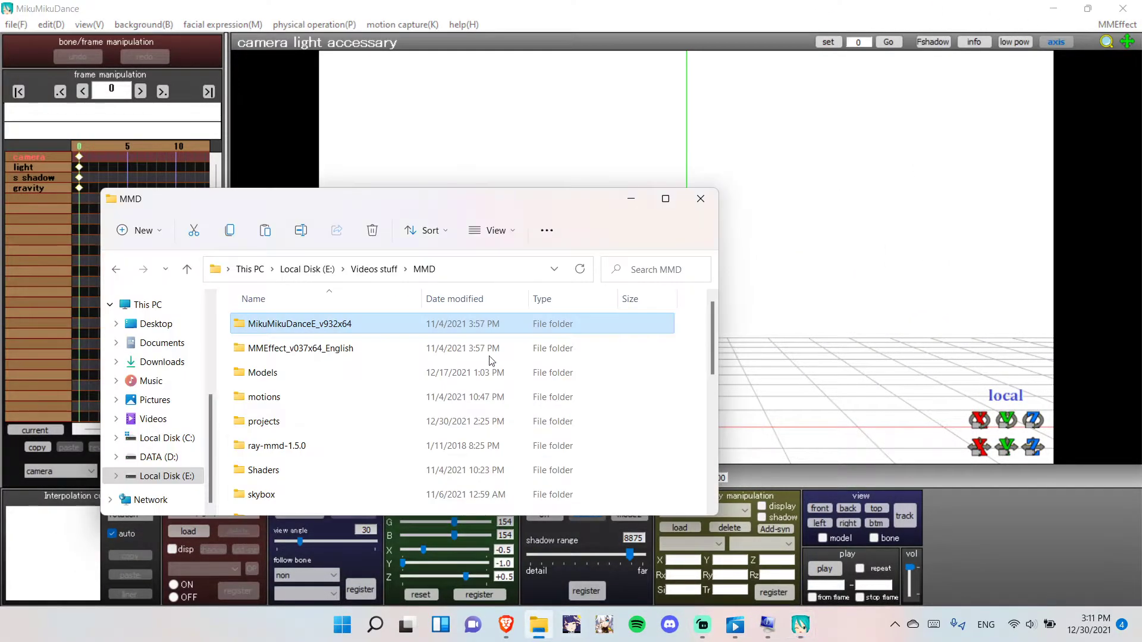
Open the Models > Kazuha folder and move its window to the left
{"action": "left_click", "coordinate": [267, 379]}
{"action": "double_click", "coordinate": [267, 375]}
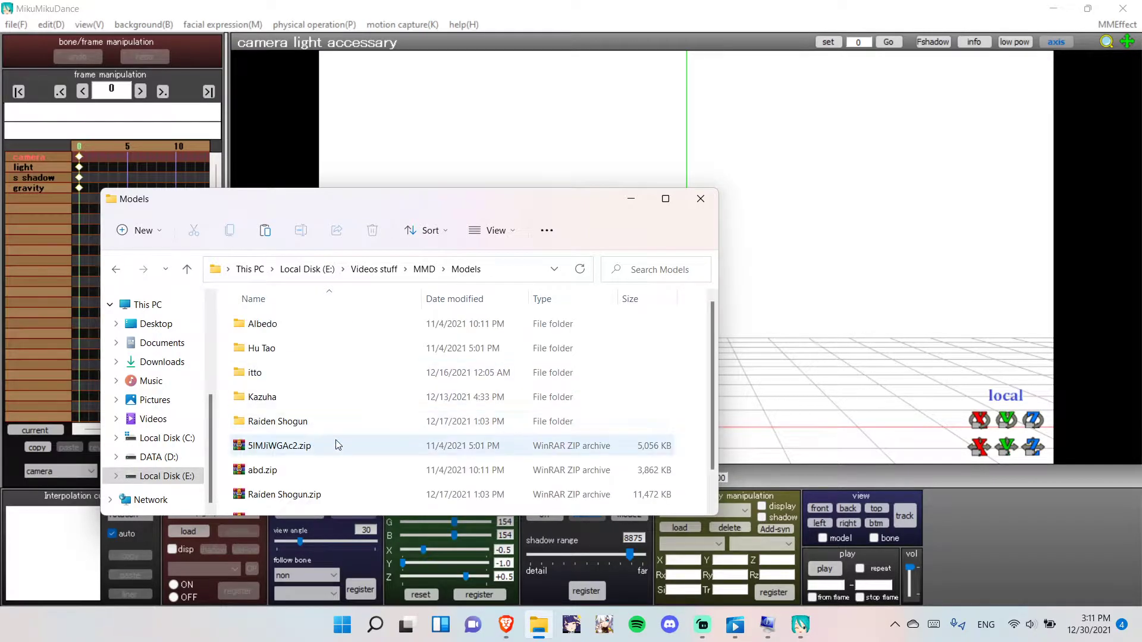
{"action": "double_click", "coordinate": [303, 402]}
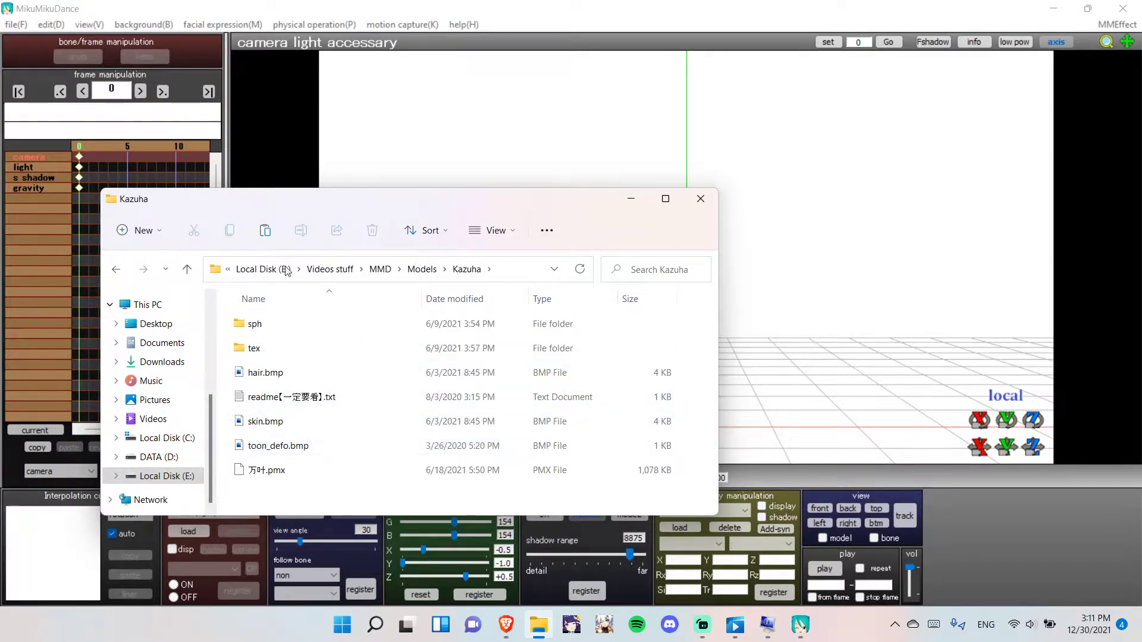
{"action": "left_click_drag", "start_coordinate": [288, 207], "coordinate": [186, 188]}
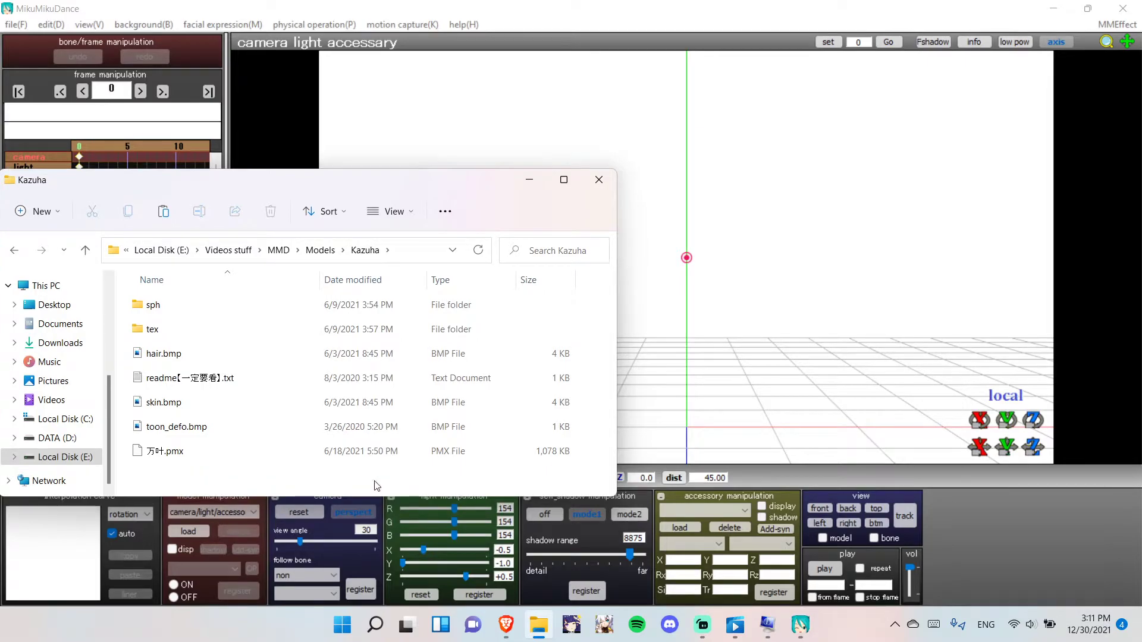
Load 万叶.pmx onto the stage, dismiss the model notice, and orbit and zoom toward Kazuha
{"action": "left_click_drag", "start_coordinate": [481, 487], "coordinate": [176, 456]}
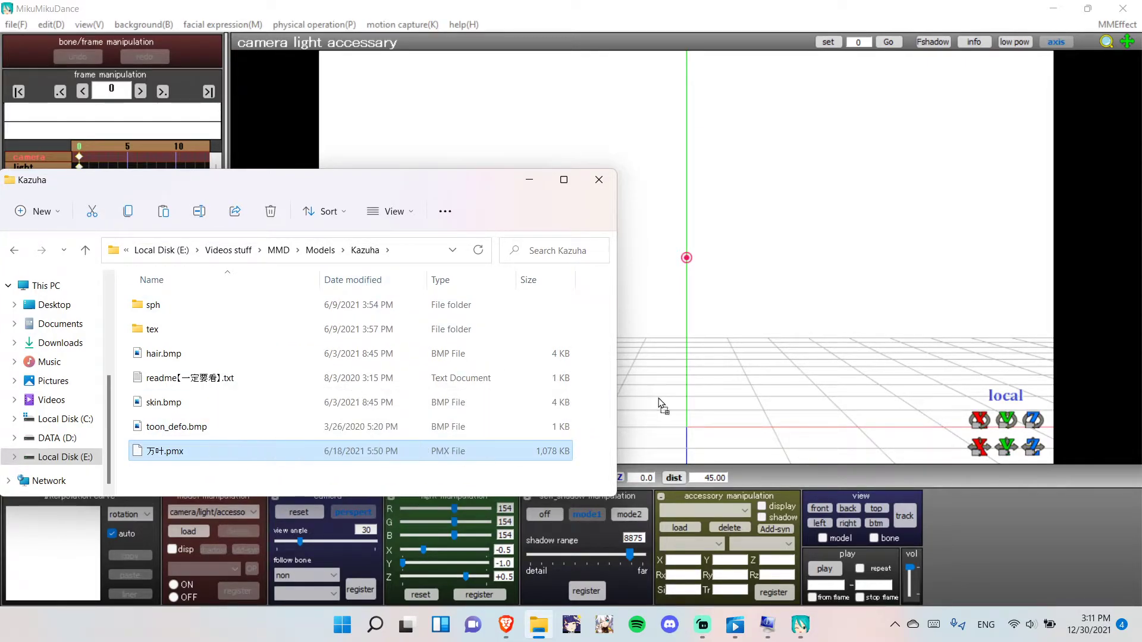
{"action": "left_click_drag", "start_coordinate": [662, 406], "coordinate": [661, 405]}
{"action": "left_click", "coordinate": [552, 350]}
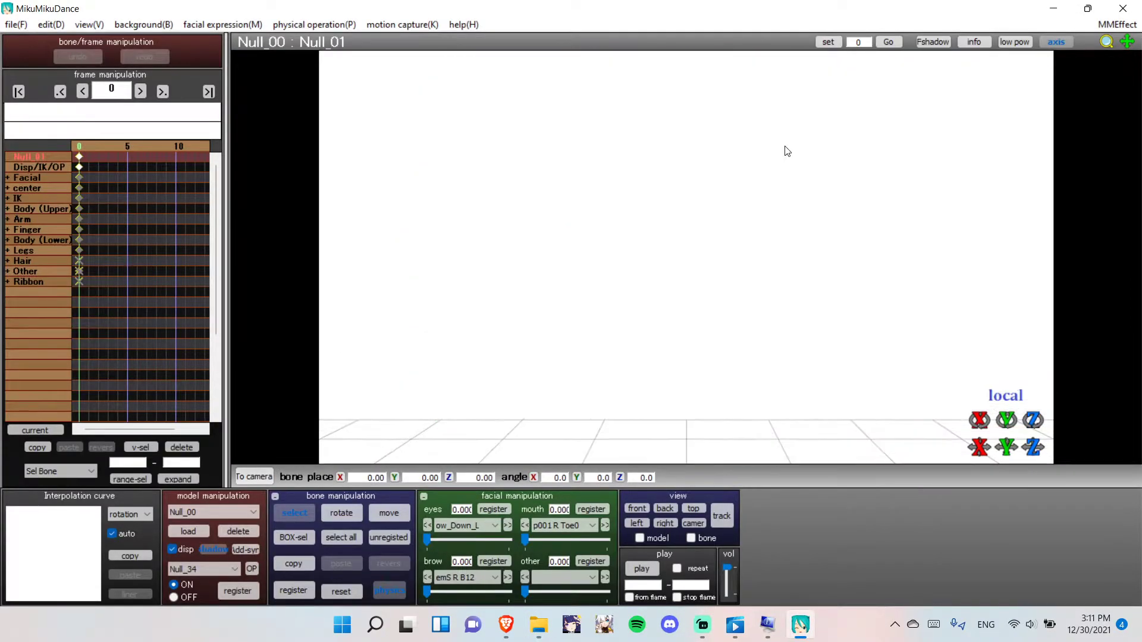
{"action": "scroll", "coordinate": [785, 141], "scroll_direction": "up", "scroll_amount": 2}
{"action": "mouse_move", "coordinate": [785, 141]}
{"action": "right_mouse_down"}
{"action": "mouse_move", "coordinate": [787, 120]}
{"action": "mouse_move", "coordinate": [771, 159]}
{"action": "mouse_move", "coordinate": [522, 140]}
{"action": "mouse_move", "coordinate": [533, 97]}
{"action": "mouse_move", "coordinate": [801, 121]}
{"action": "mouse_move", "coordinate": [792, 161]}
{"action": "mouse_move", "coordinate": [781, 135]}
{"action": "right_mouse_up"}
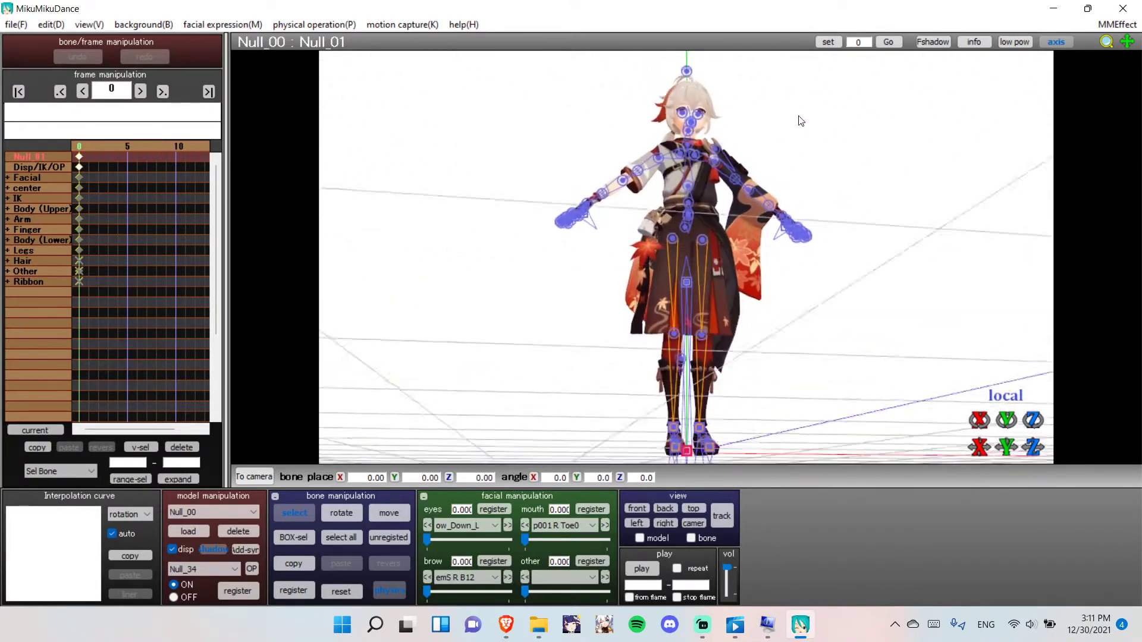
{"action": "scroll", "coordinate": [792, 161], "scroll_direction": "up", "scroll_amount": 2}
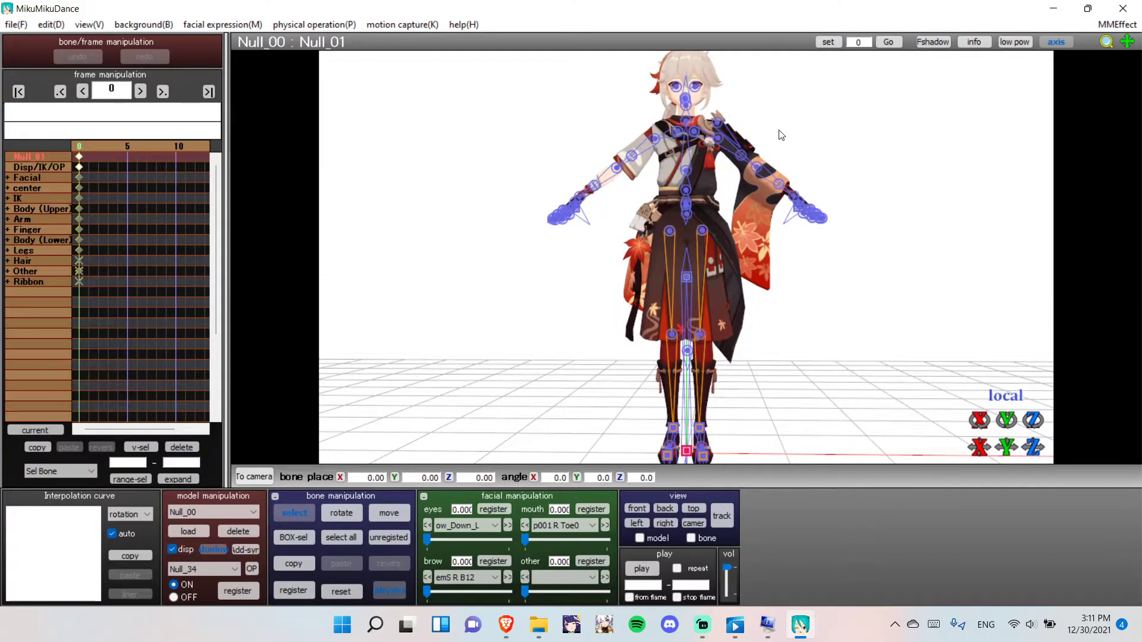
Navigate to the motions > Specialist (Never End ver.) folder and select mmd_Specialist_motion.vmd
{"action": "left_click", "coordinate": [551, 636]}
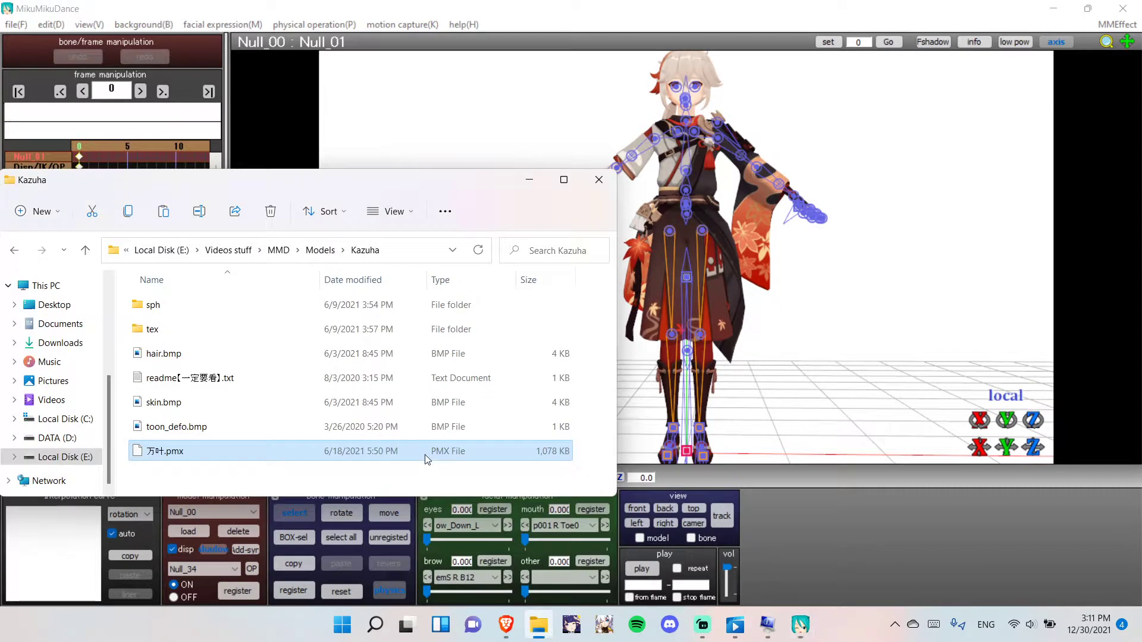
{"action": "left_click", "coordinate": [320, 250]}
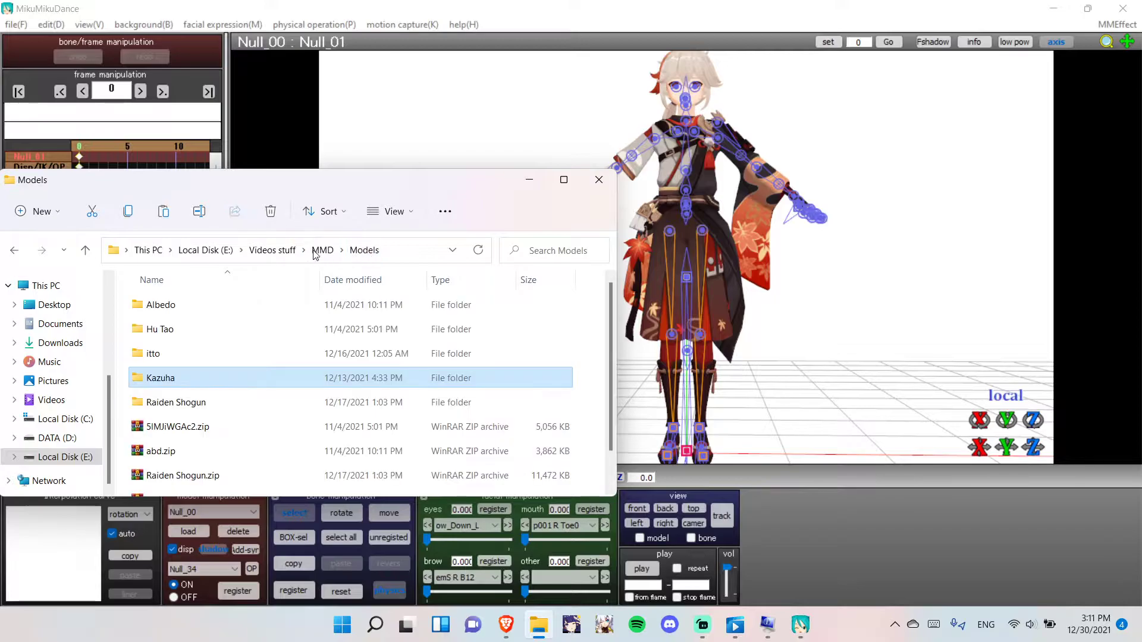
{"action": "left_click", "coordinate": [323, 250]}
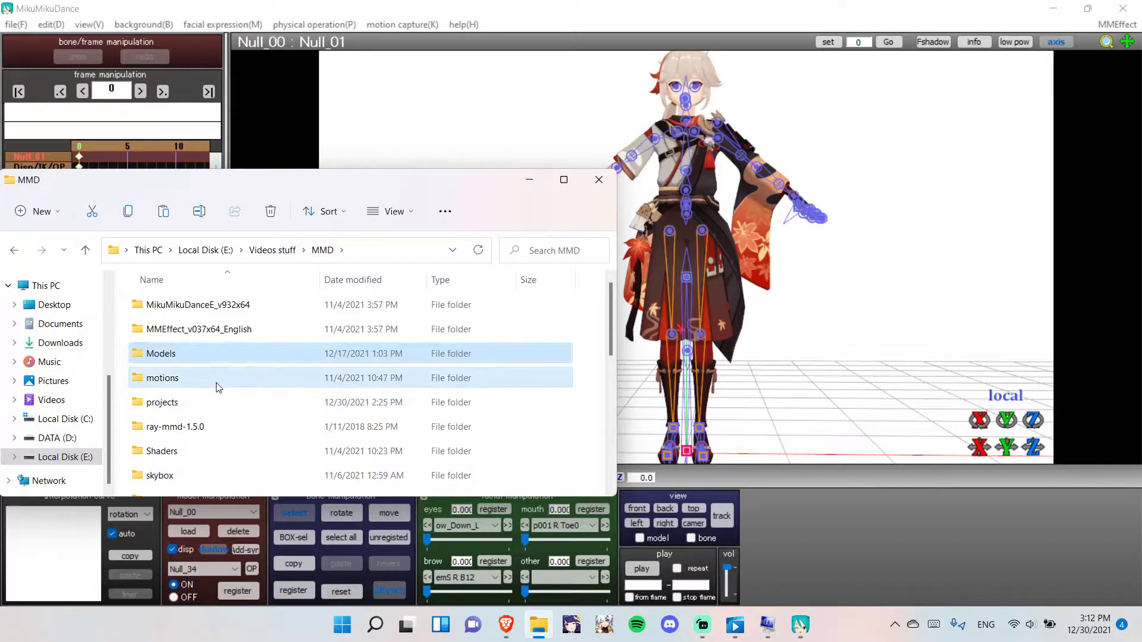
{"action": "double_click", "coordinate": [219, 379]}
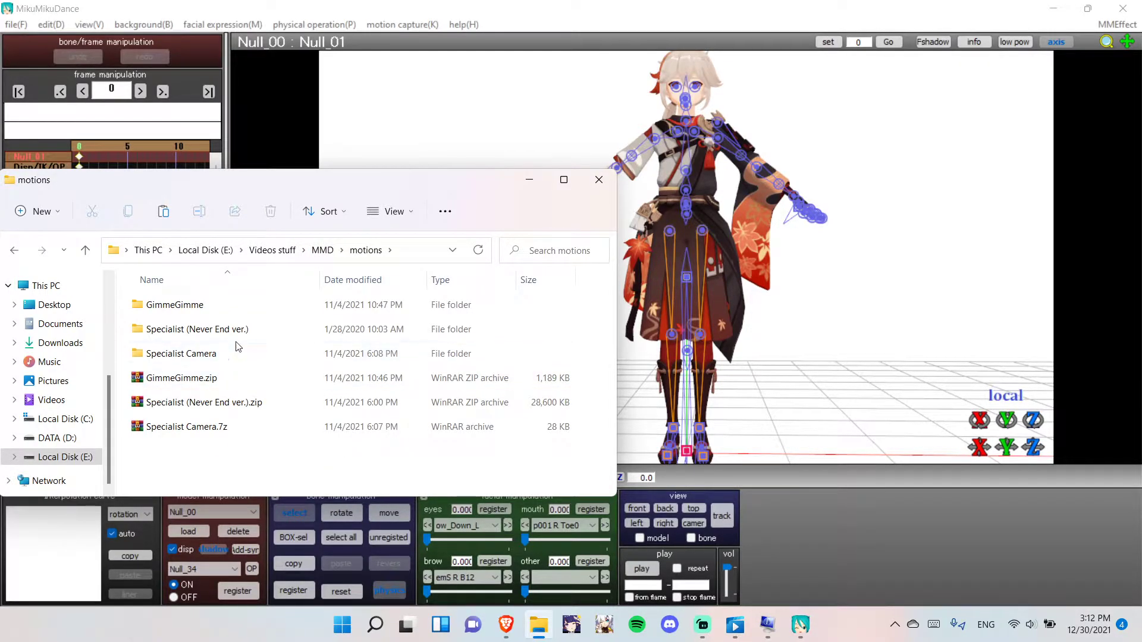
{"action": "double_click", "coordinate": [237, 329]}
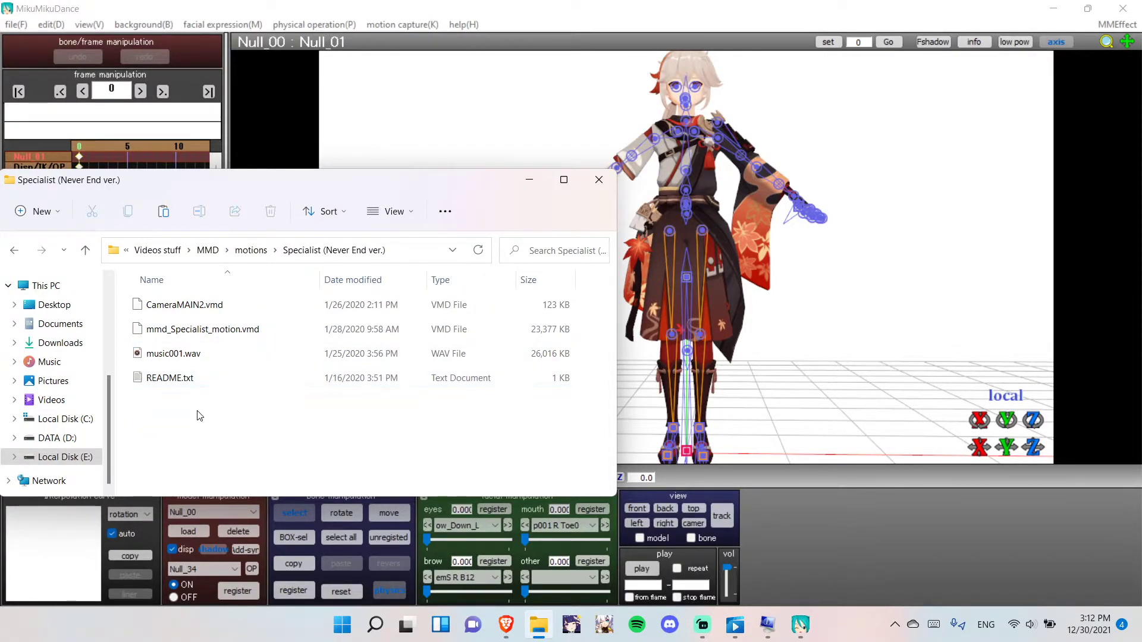
{"action": "left_click", "coordinate": [226, 333]}
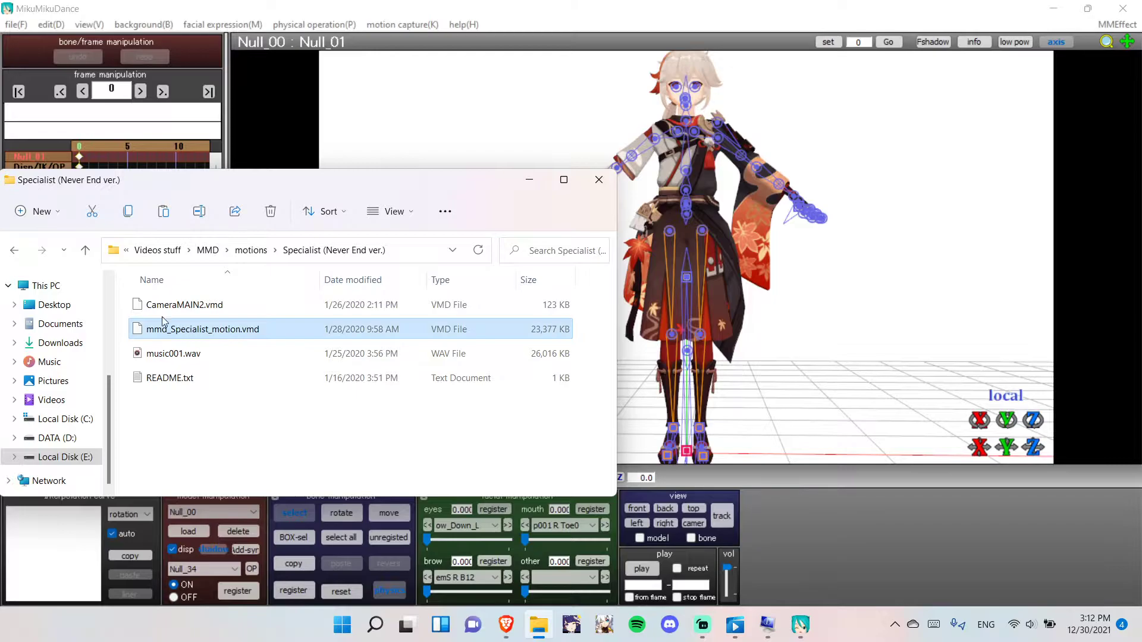
Apply the Specialist dance motion to Kazuha and play the animation
{"action": "left_click_drag", "start_coordinate": [137, 329], "coordinate": [658, 362]}
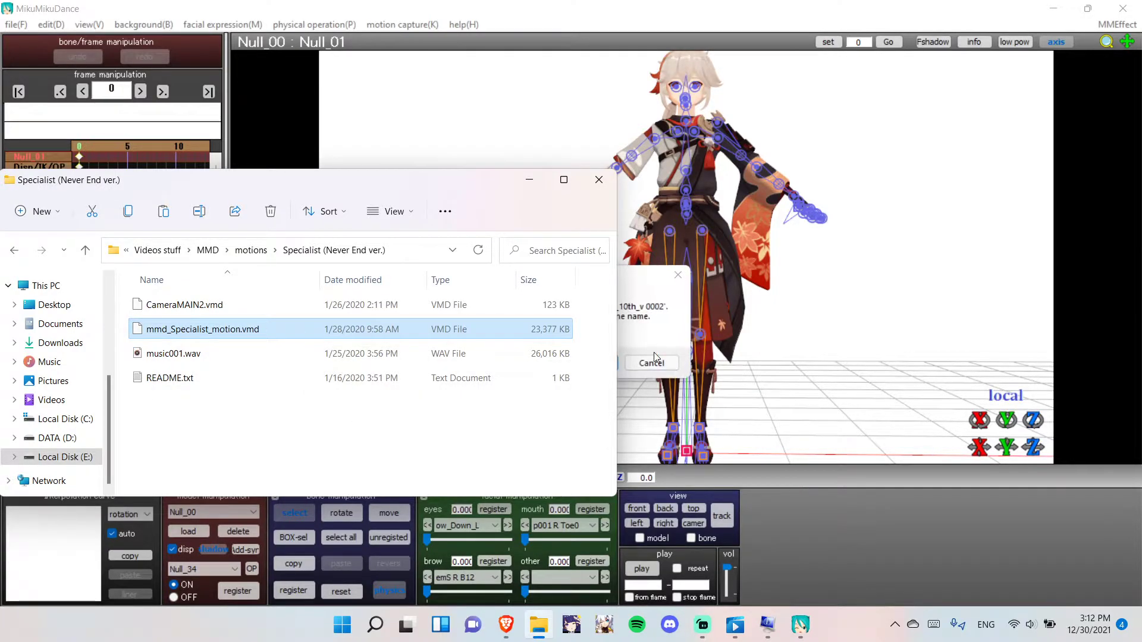
{"action": "left_click", "coordinate": [638, 326]}
{"action": "left_click", "coordinate": [596, 367]}
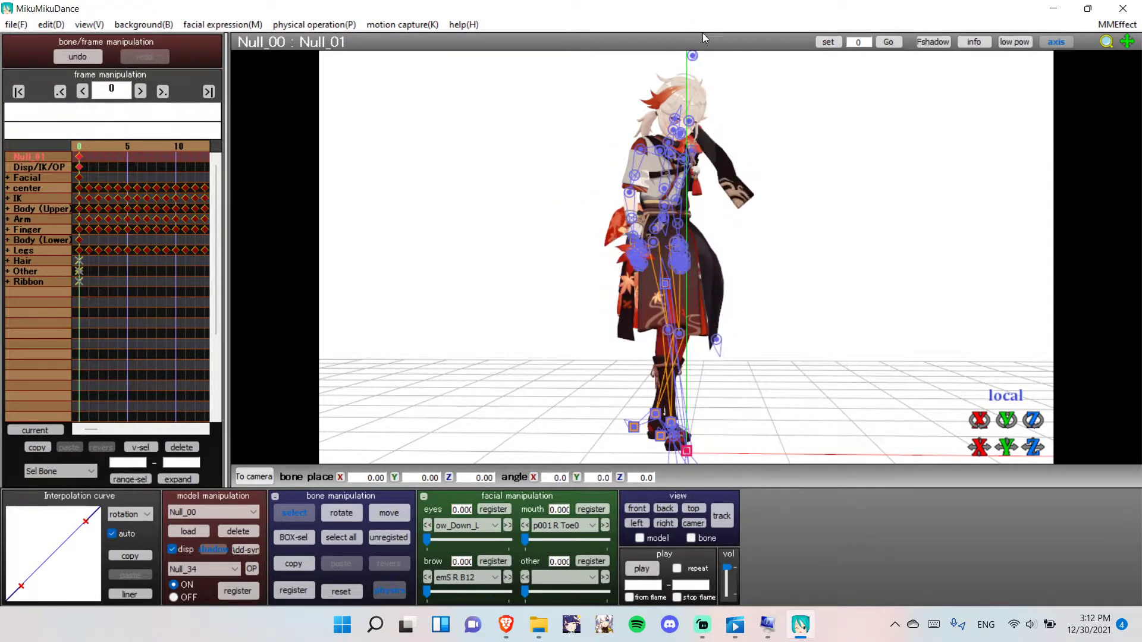
{"action": "left_click", "coordinate": [646, 569]}
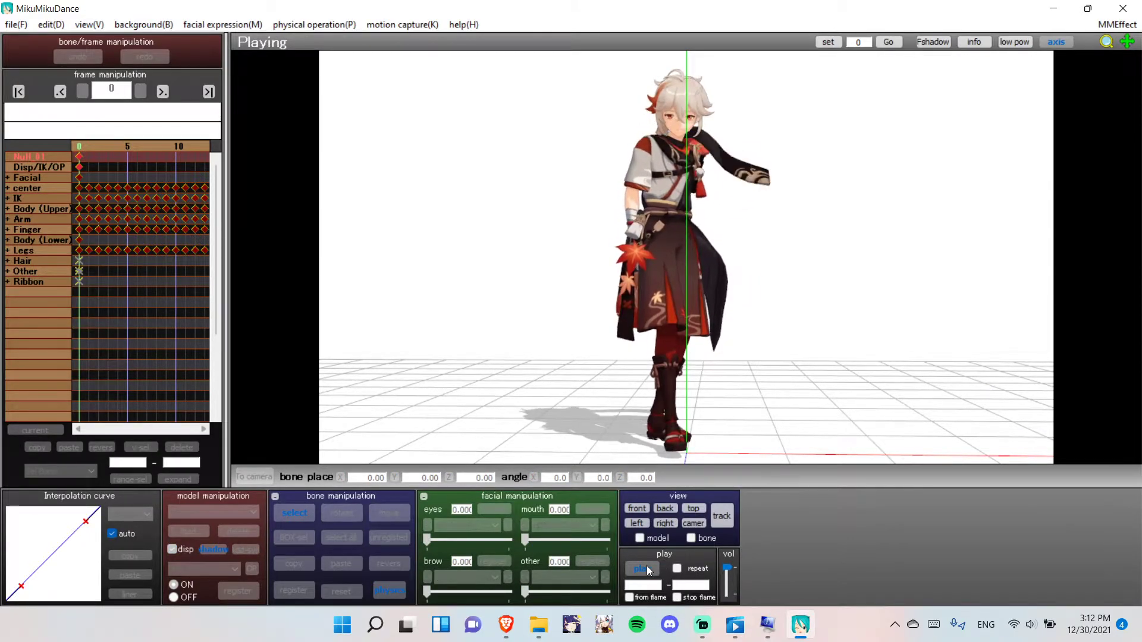
Stop playback and load music001.wav from the Specialist folder as the project audio
{"action": "left_click", "coordinate": [647, 565]}
{"action": "left_click", "coordinate": [550, 629]}
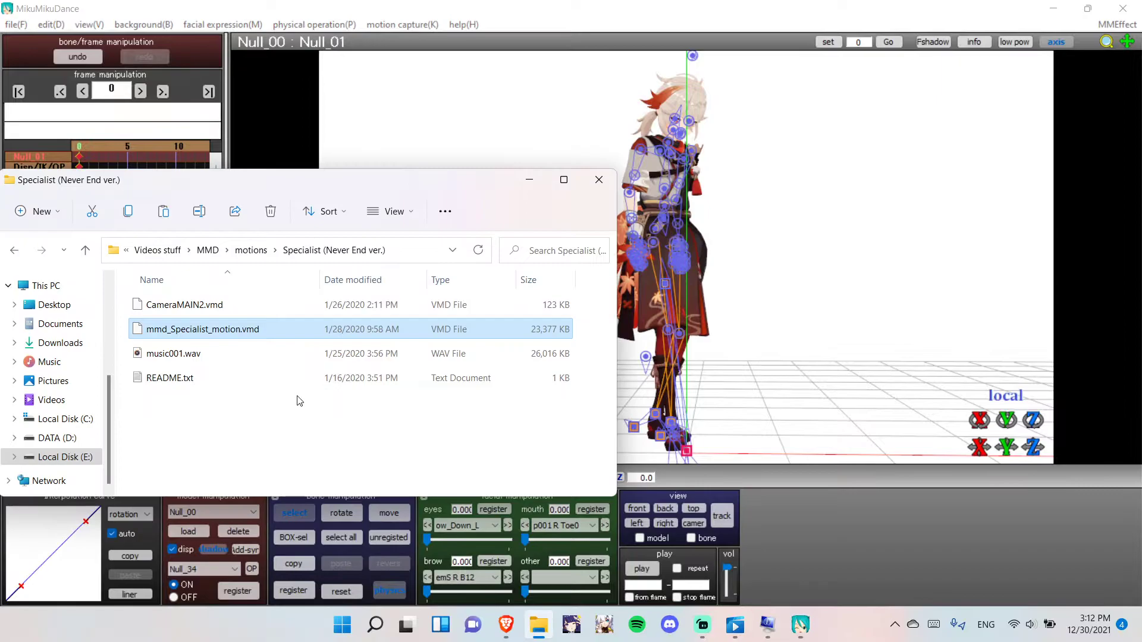
{"action": "left_click", "coordinate": [226, 360]}
{"action": "left_click_drag", "start_coordinate": [694, 376], "coordinate": [738, 370]}
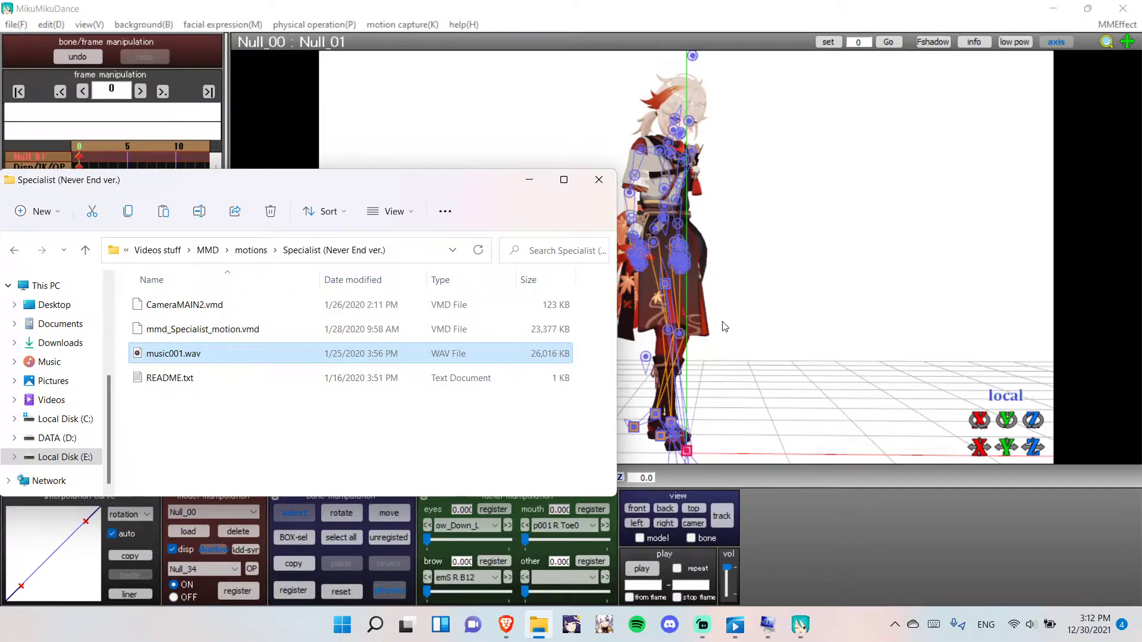
{"action": "left_click", "coordinate": [530, 6]}
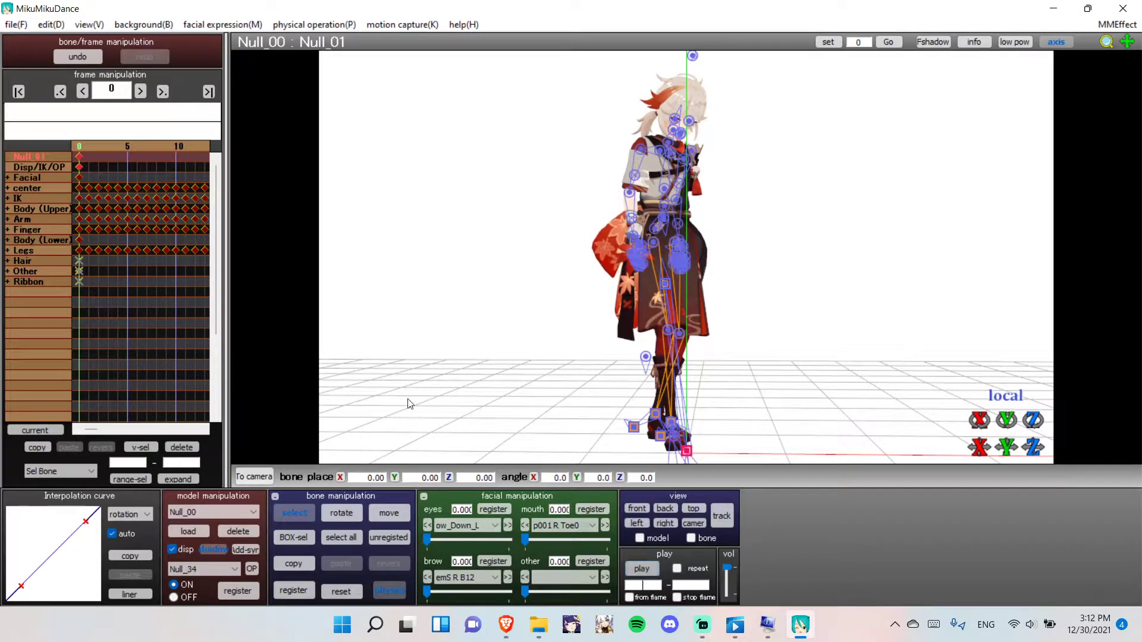
Jump to the last frame, test playback, rotate the view, and bring back the Specialist folder
{"action": "left_click", "coordinate": [207, 92]}
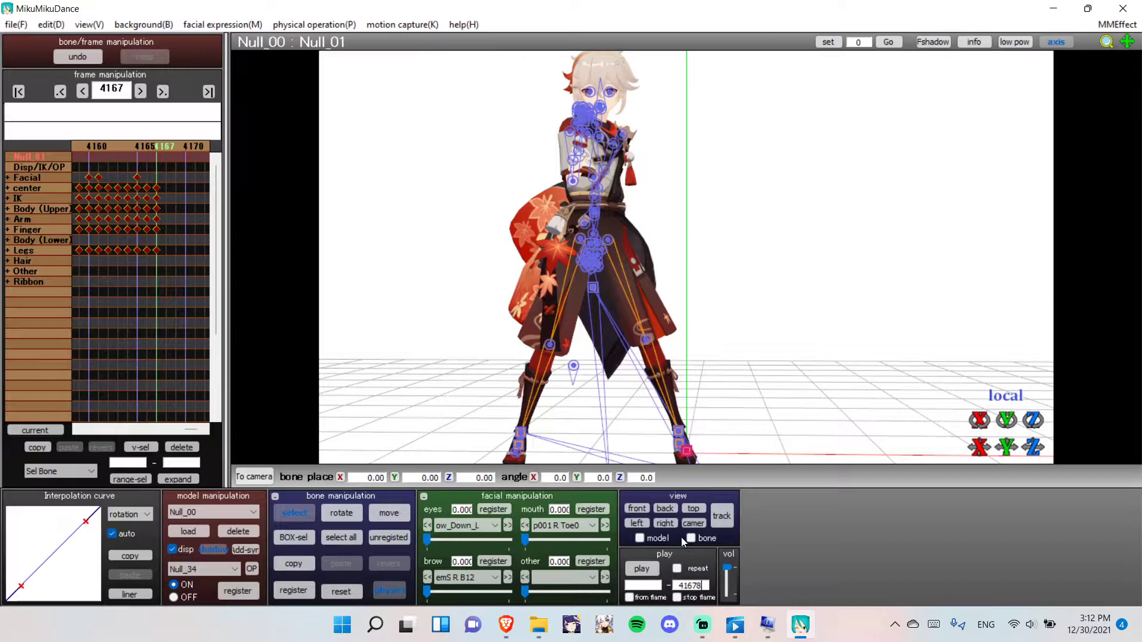
{"action": "left_click", "coordinate": [640, 569]}
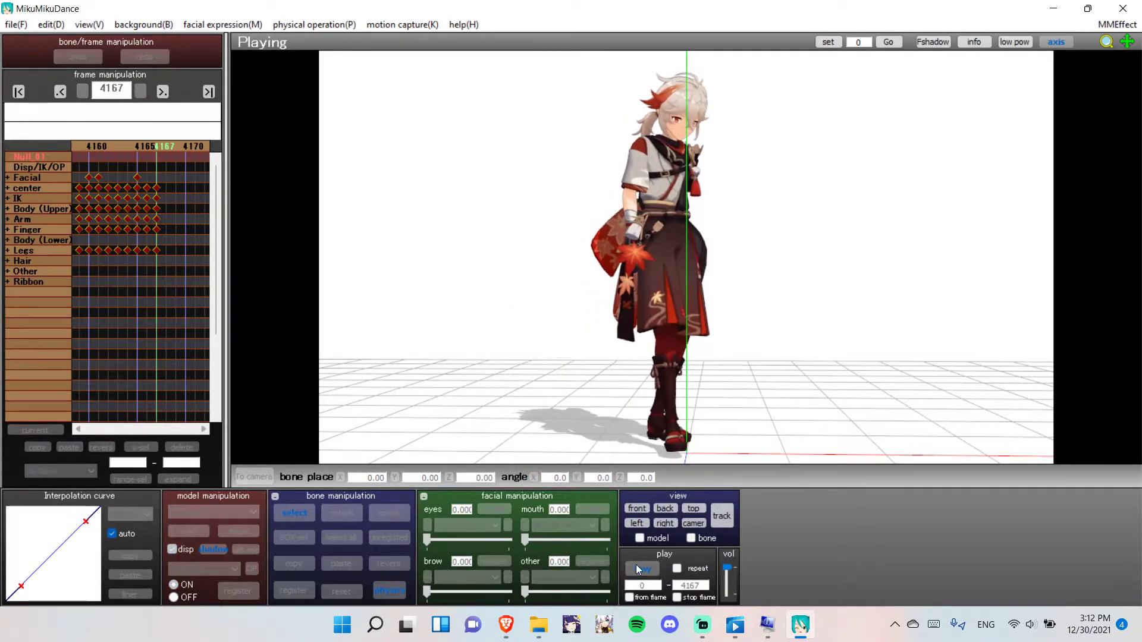
{"action": "left_click", "coordinate": [641, 566]}
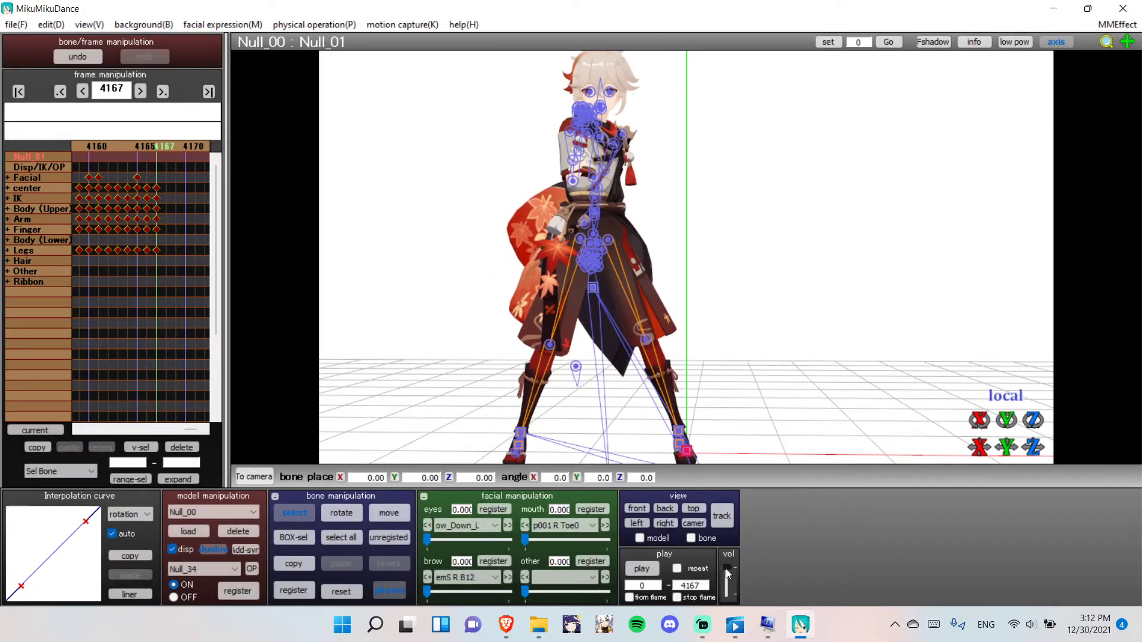
{"action": "right_click_drag", "start_coordinate": [596, 365], "coordinate": [621, 329]}
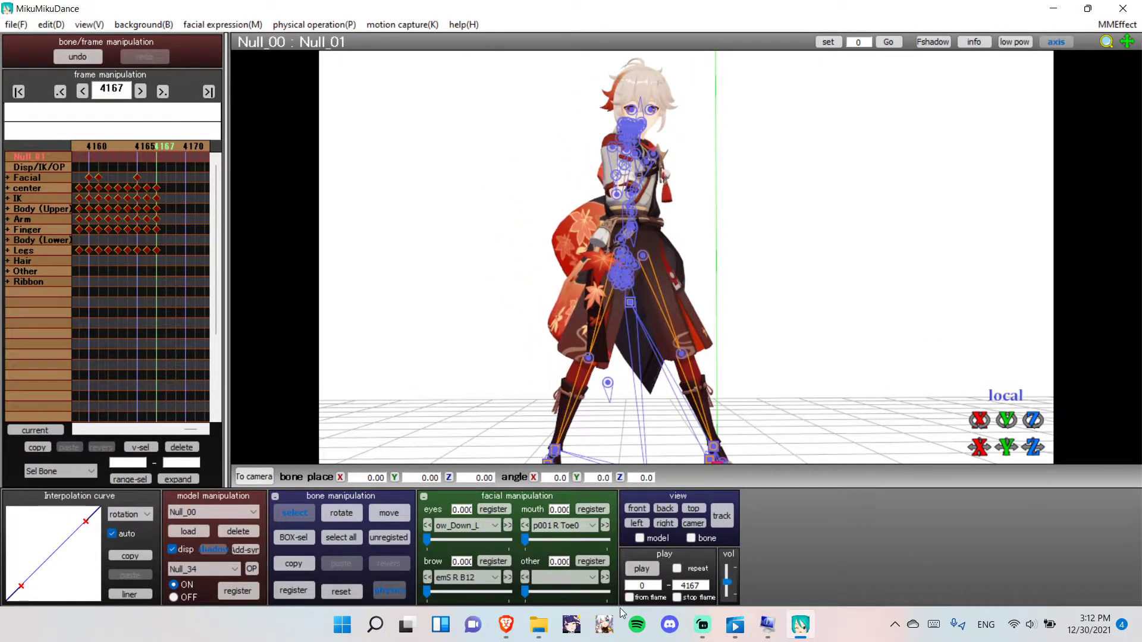
{"action": "left_click", "coordinate": [539, 624]}
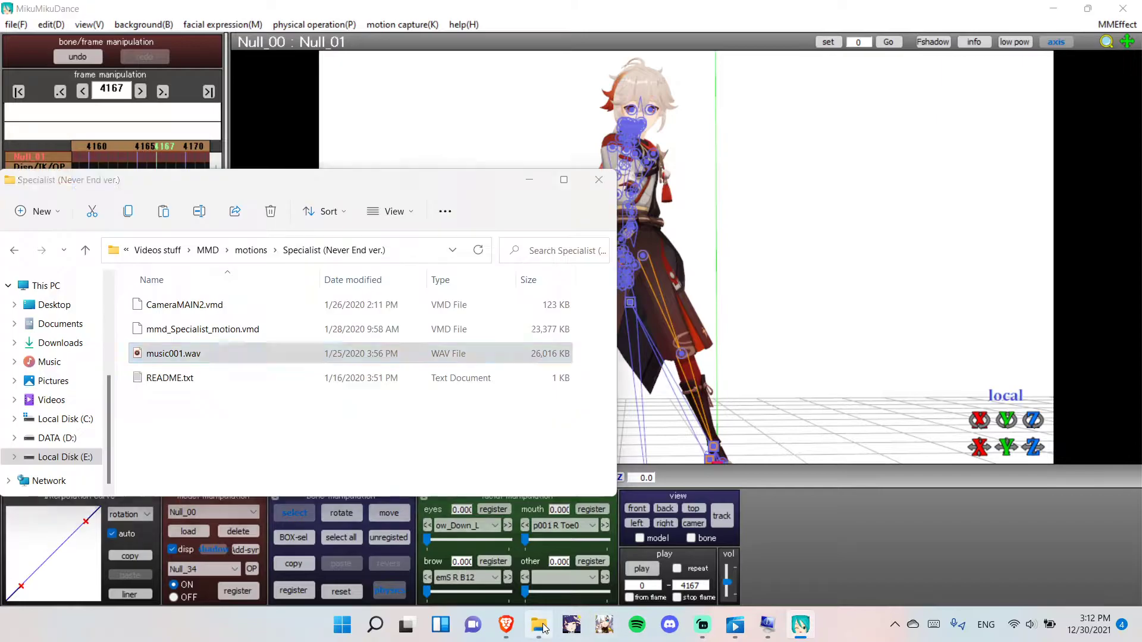
Load Cam.vmd from the Specialist Camera folder as the camera motion
{"action": "left_click", "coordinate": [265, 248]}
{"action": "left_click_drag", "start_coordinate": [271, 192], "coordinate": [625, 246]}
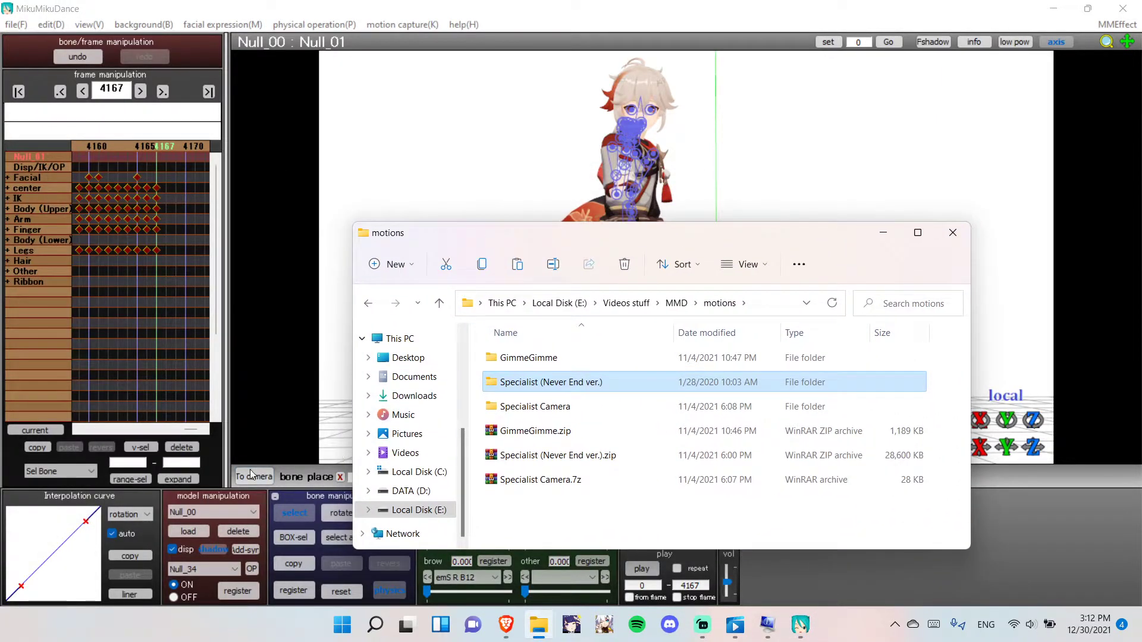
{"action": "left_click", "coordinate": [252, 476]}
{"action": "left_click", "coordinate": [538, 625]}
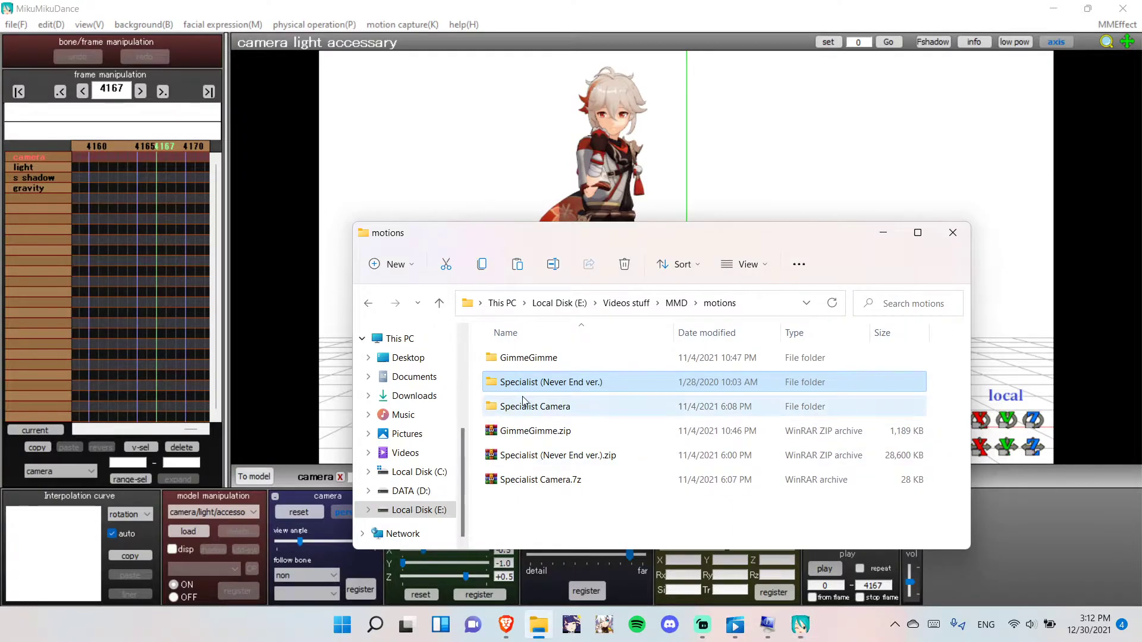
{"action": "double_click", "coordinate": [524, 404]}
{"action": "left_click", "coordinate": [509, 360]}
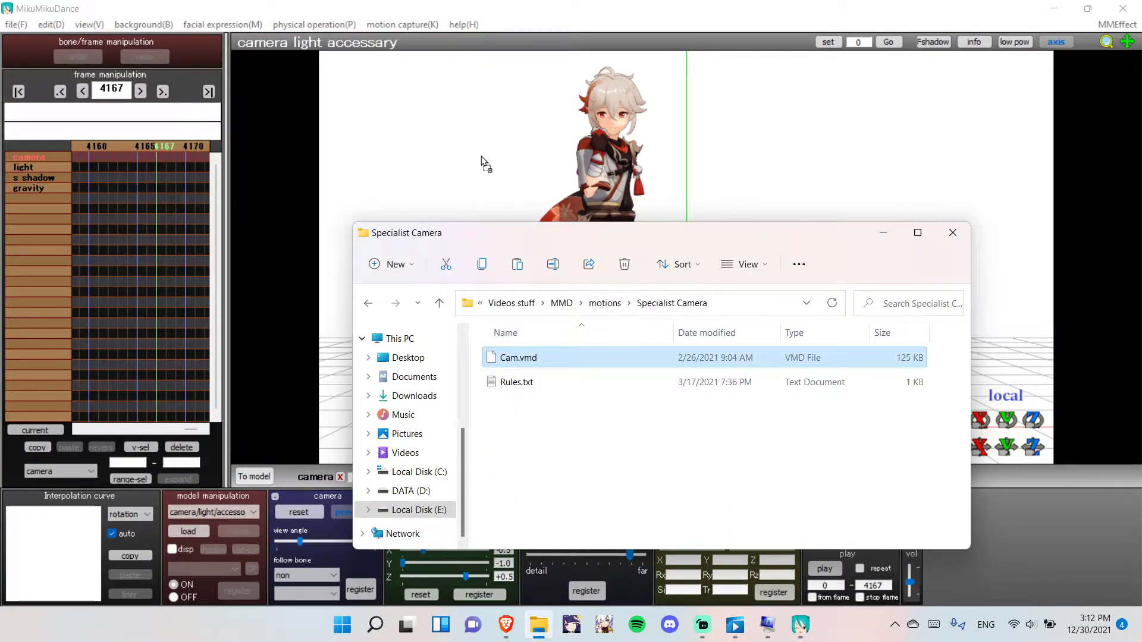
{"action": "left_click_drag", "start_coordinate": [485, 164], "coordinate": [486, 166]}
Read the Rules.txt camera notes, then preview the dance with the new camera
{"action": "double_click", "coordinate": [580, 381]}
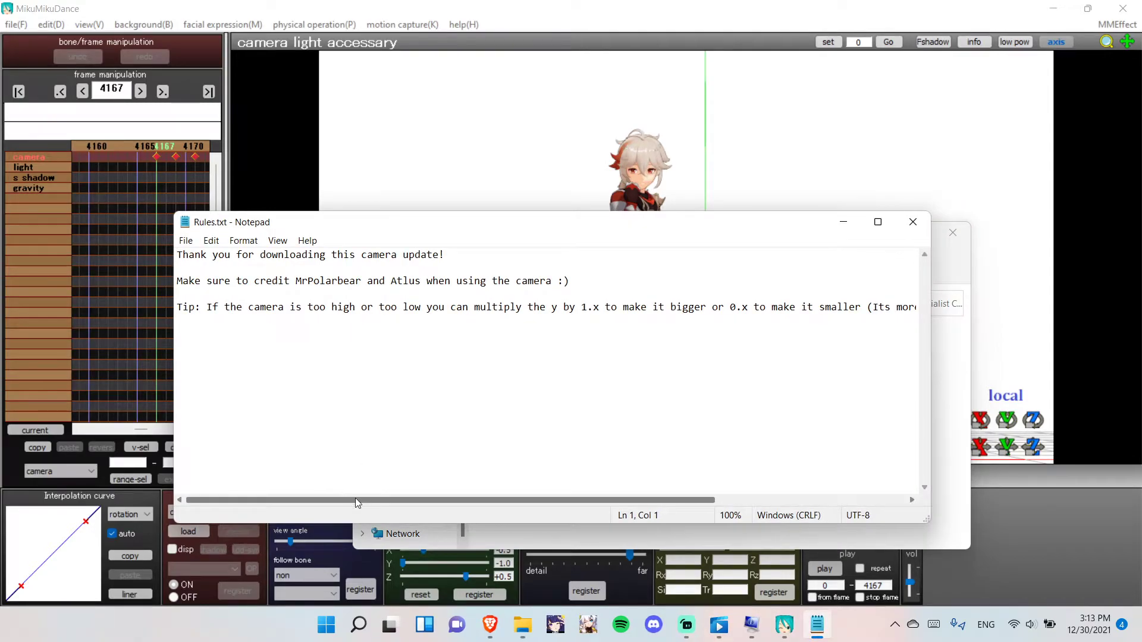
{"action": "left_click_drag", "start_coordinate": [355, 498], "coordinate": [444, 498]}
{"action": "left_click", "coordinate": [913, 221]}
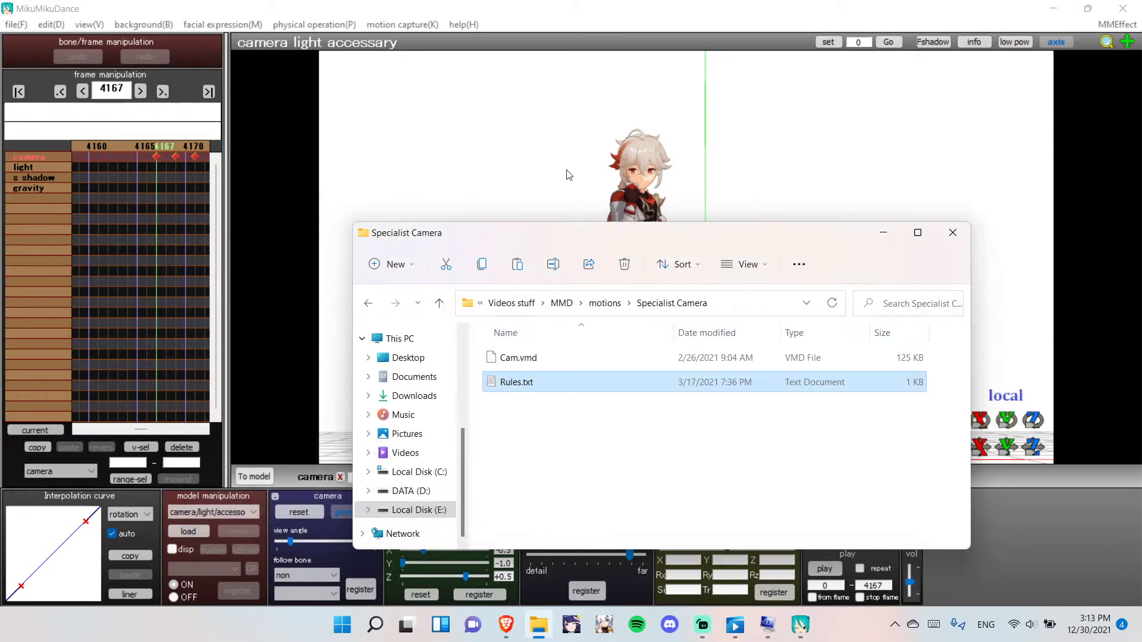
{"action": "left_click", "coordinate": [490, 7]}
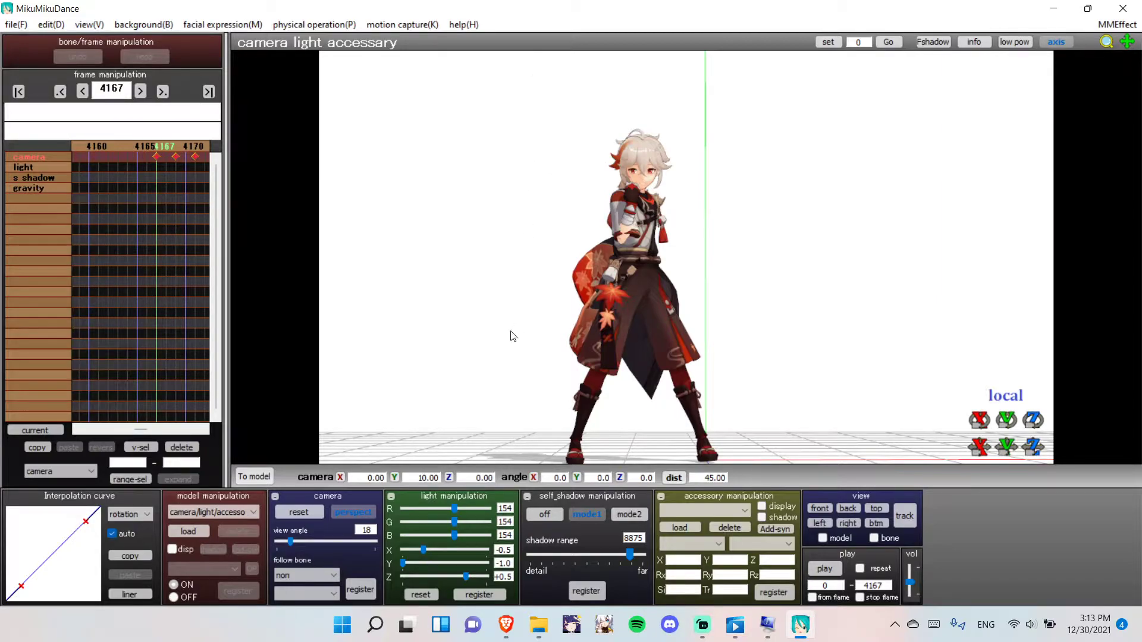
{"action": "left_click", "coordinate": [826, 568]}
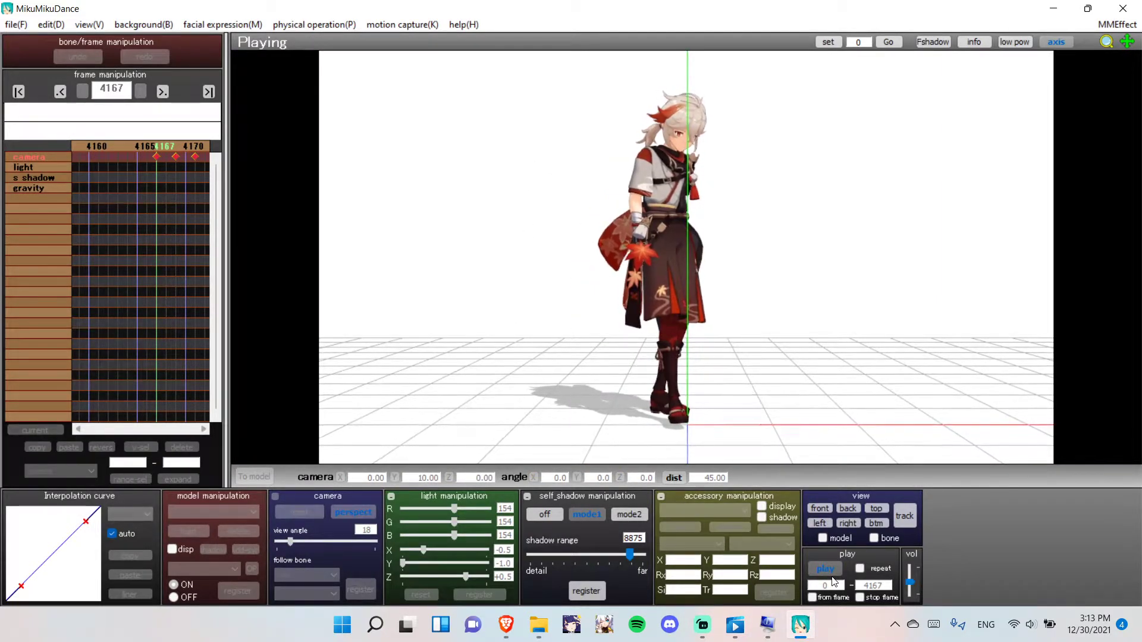
{"action": "left_click", "coordinate": [571, 290]}
Frame the view closely on Kazuha's upper body at camera distance -30
{"action": "middle_click_drag", "start_coordinate": [569, 284], "coordinate": [658, 275]}
{"action": "scroll", "coordinate": [678, 301], "scroll_direction": "up", "scroll_amount": 10}
{"action": "right_click_drag", "start_coordinate": [681, 283], "coordinate": [653, 250]}
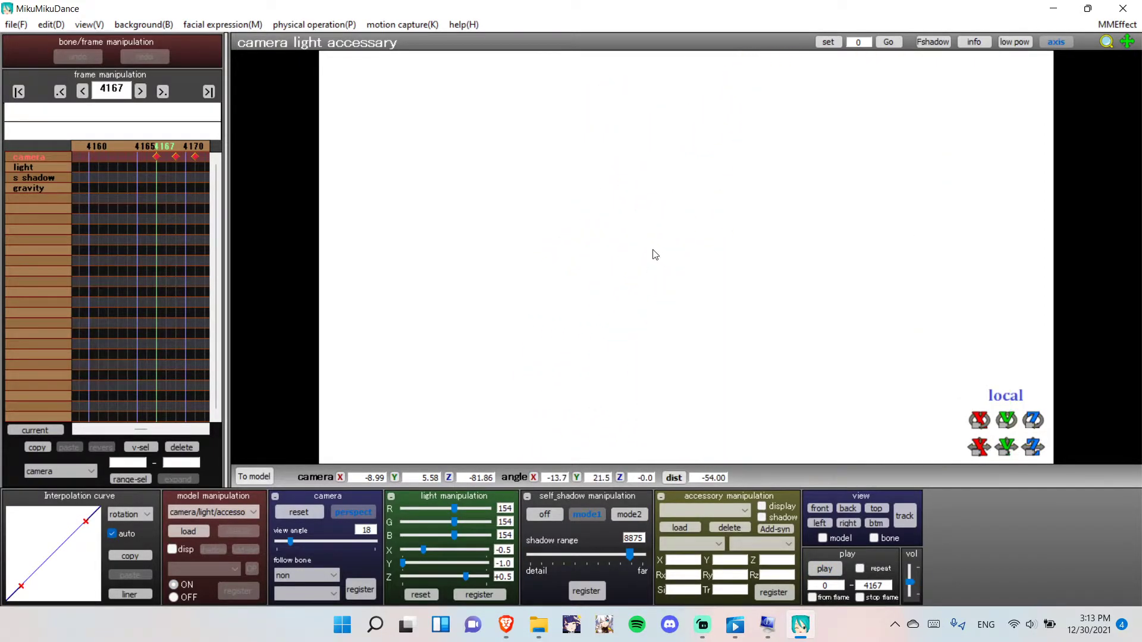
{"action": "right_click_drag", "start_coordinate": [748, 282], "coordinate": [599, 199]}
{"action": "scroll", "coordinate": [604, 199], "scroll_direction": "up", "scroll_amount": 5}
{"action": "scroll", "coordinate": [603, 199], "scroll_direction": "up", "scroll_amount": 5}
{"action": "middle_click_drag", "start_coordinate": [612, 191], "coordinate": [590, 373]}
{"action": "scroll", "coordinate": [616, 224], "scroll_direction": "up", "scroll_amount": 5}
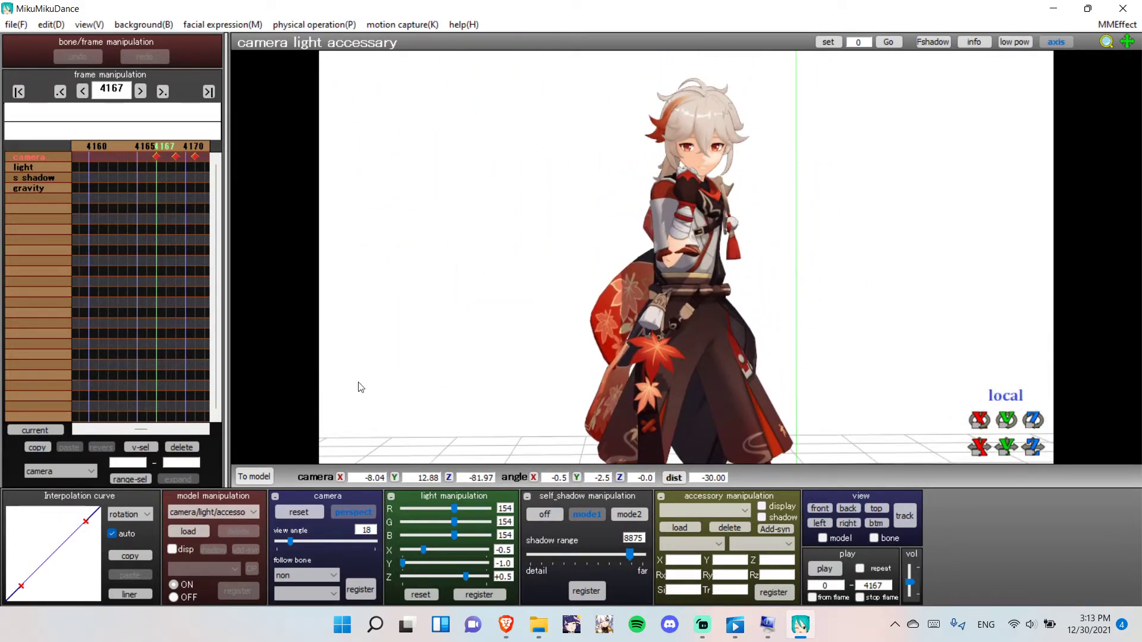
{"action": "left_click", "coordinate": [189, 526]}
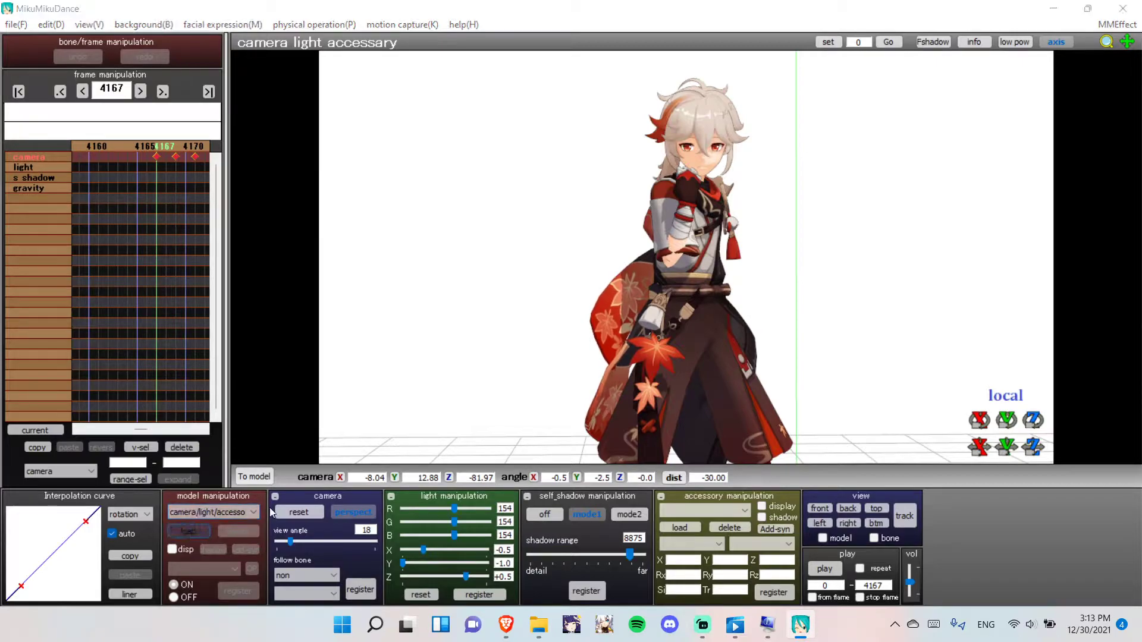
Load the Sky Hemisphere skybox .pmx from ray-mmd-1.5.0 > Skybox and accept its notice
{"action": "left_click", "coordinate": [165, 76]}
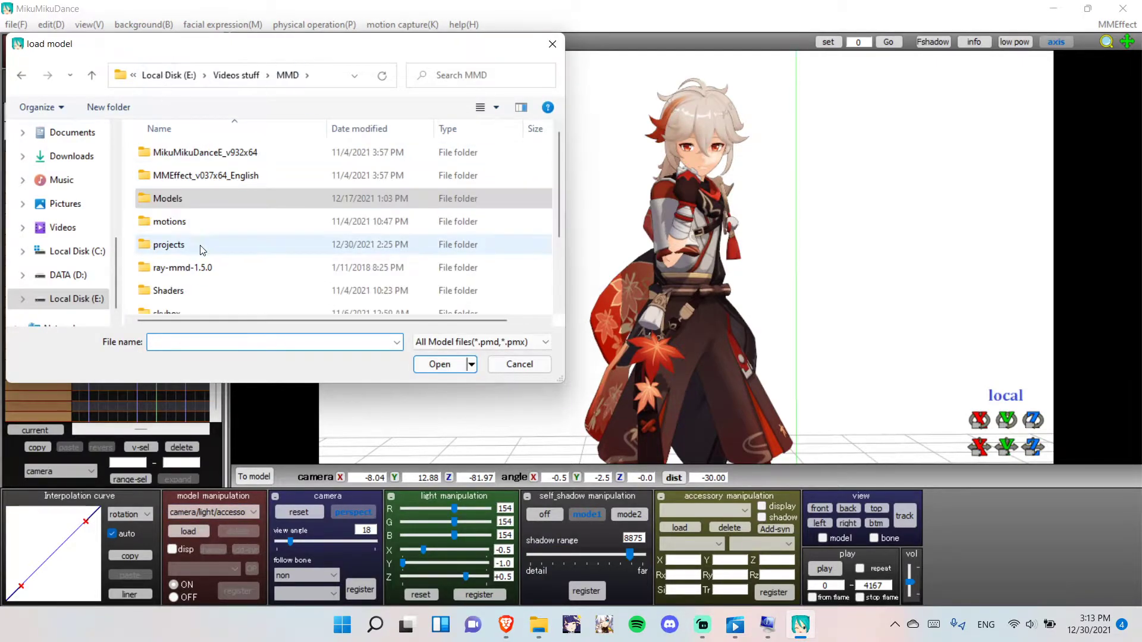
{"action": "double_click", "coordinate": [235, 275]}
{"action": "scroll", "coordinate": [228, 266], "scroll_direction": "down", "scroll_amount": 1}
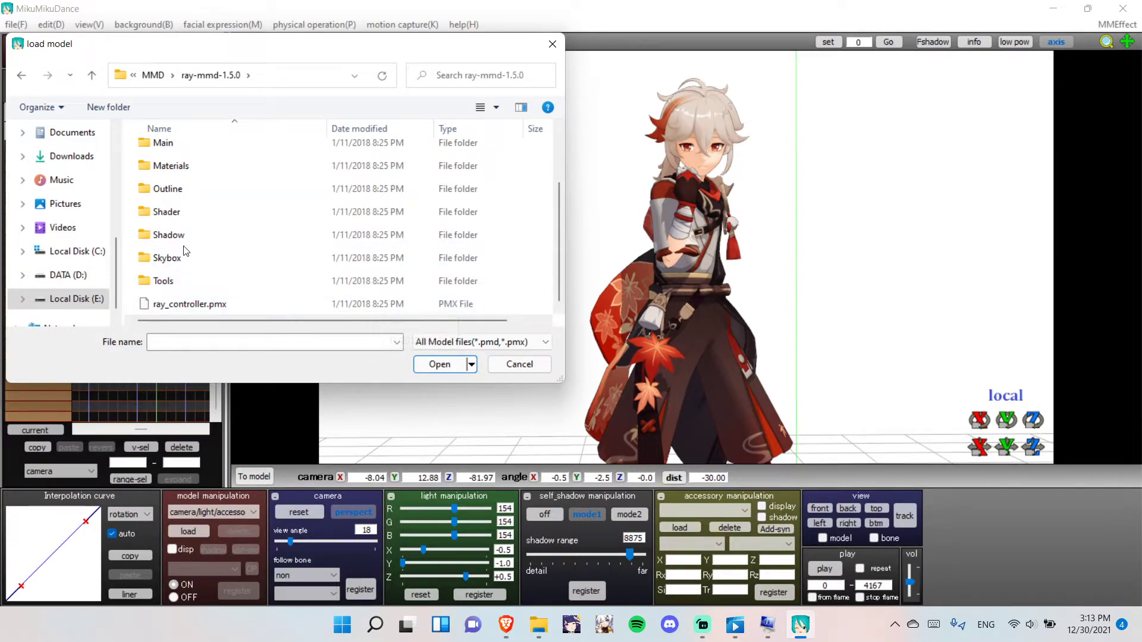
{"action": "double_click", "coordinate": [271, 258]}
{"action": "double_click", "coordinate": [336, 177]}
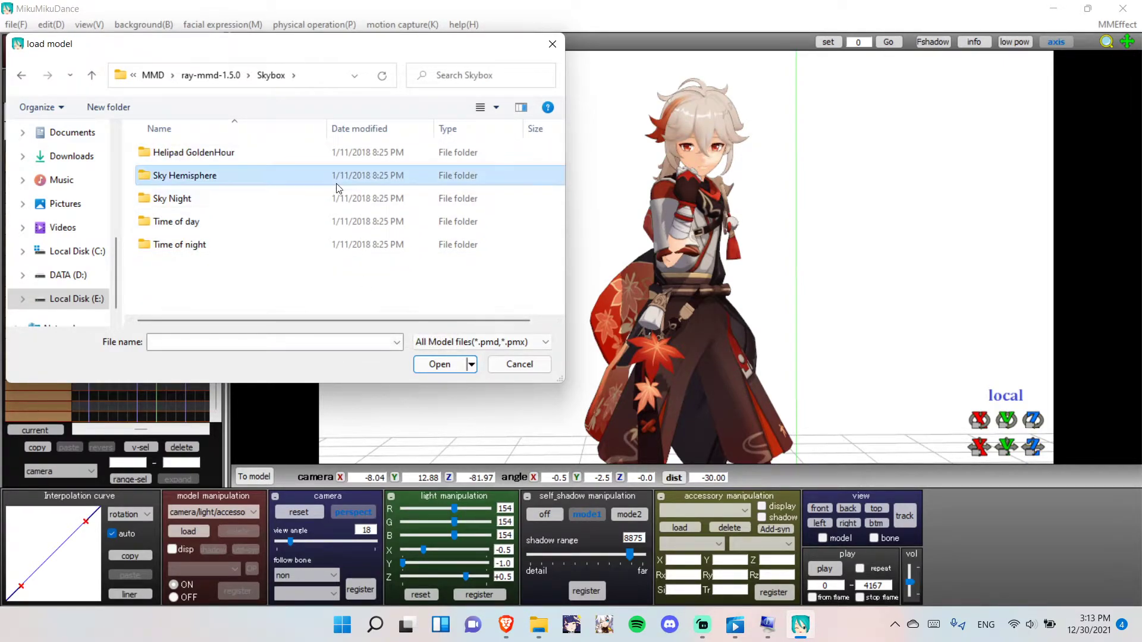
{"action": "double_click", "coordinate": [309, 177]}
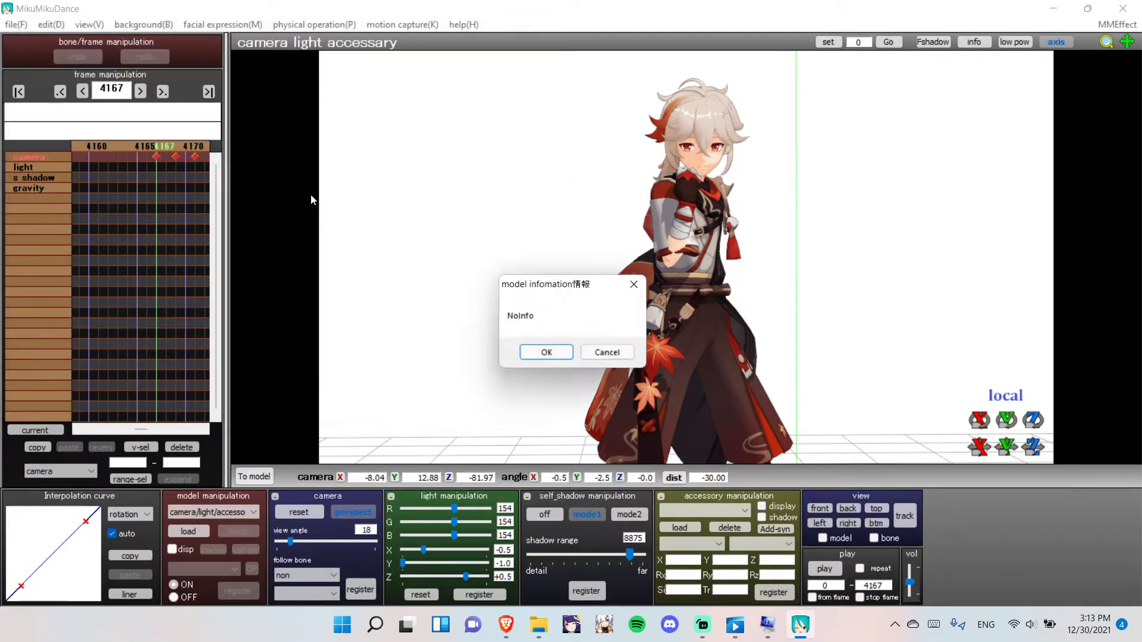
{"action": "left_click", "coordinate": [533, 351]}
Return to camera editing mode and pan the view to shift the scene right
{"action": "scroll", "coordinate": [630, 251], "scroll_direction": "up", "scroll_amount": 3}
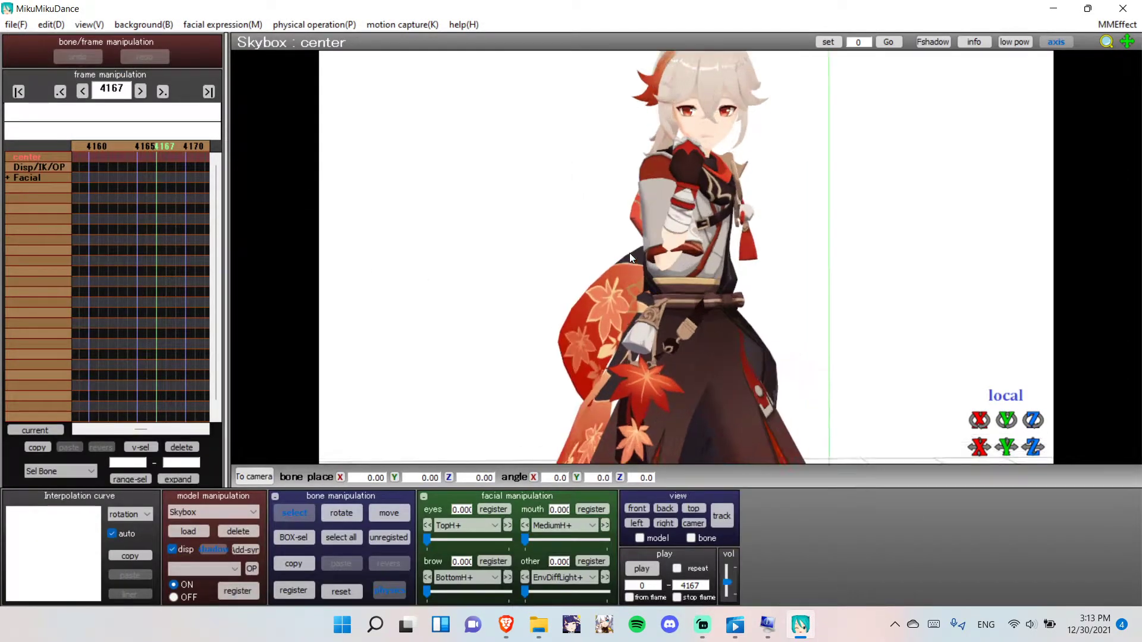
{"action": "left_click", "coordinate": [261, 478]}
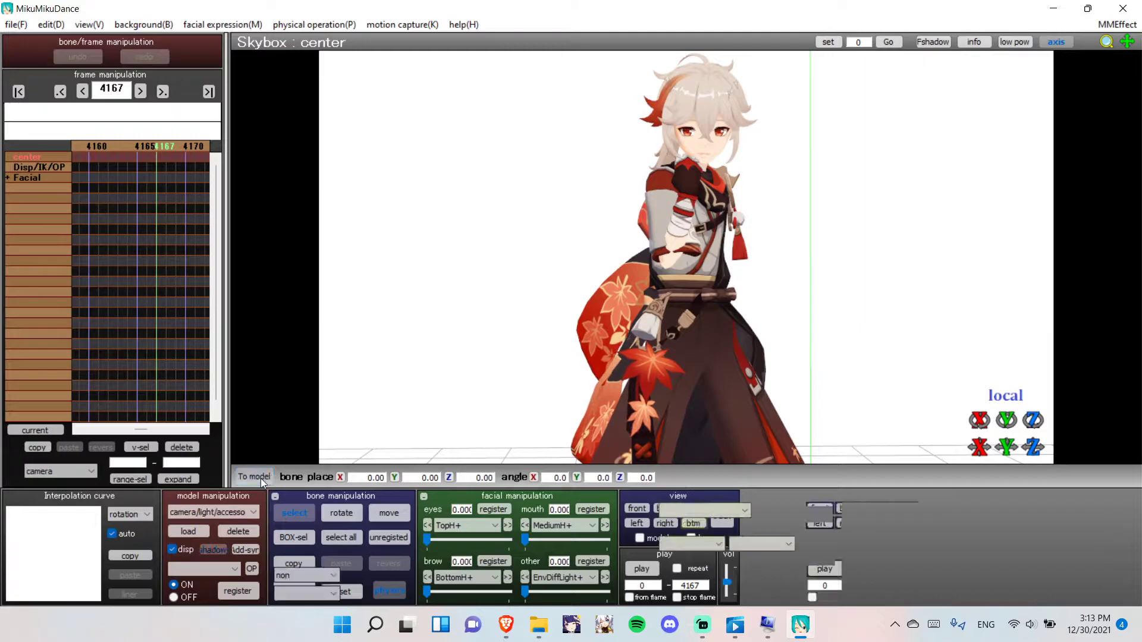
{"action": "scroll", "coordinate": [563, 232], "scroll_direction": "up", "scroll_amount": 3}
{"action": "middle_click_drag", "start_coordinate": [562, 230], "coordinate": [670, 330]}
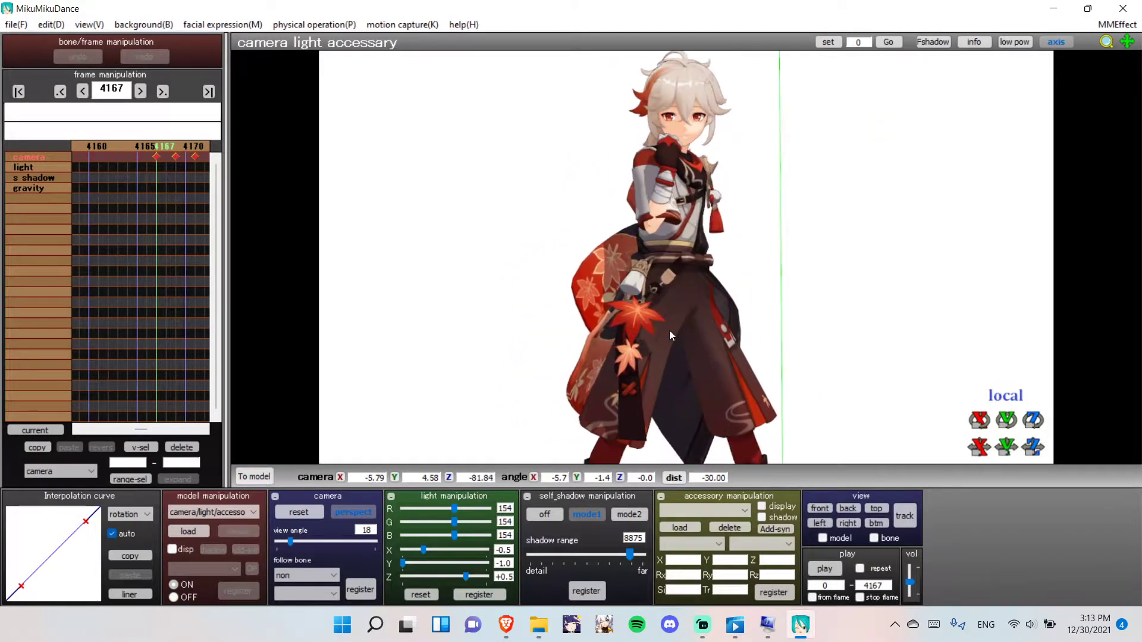
Load ray.x from ray-mmd-1.5.0 as an accessory and make Skybox the edited model
{"action": "key", "text": "ctrl+shift+a"}
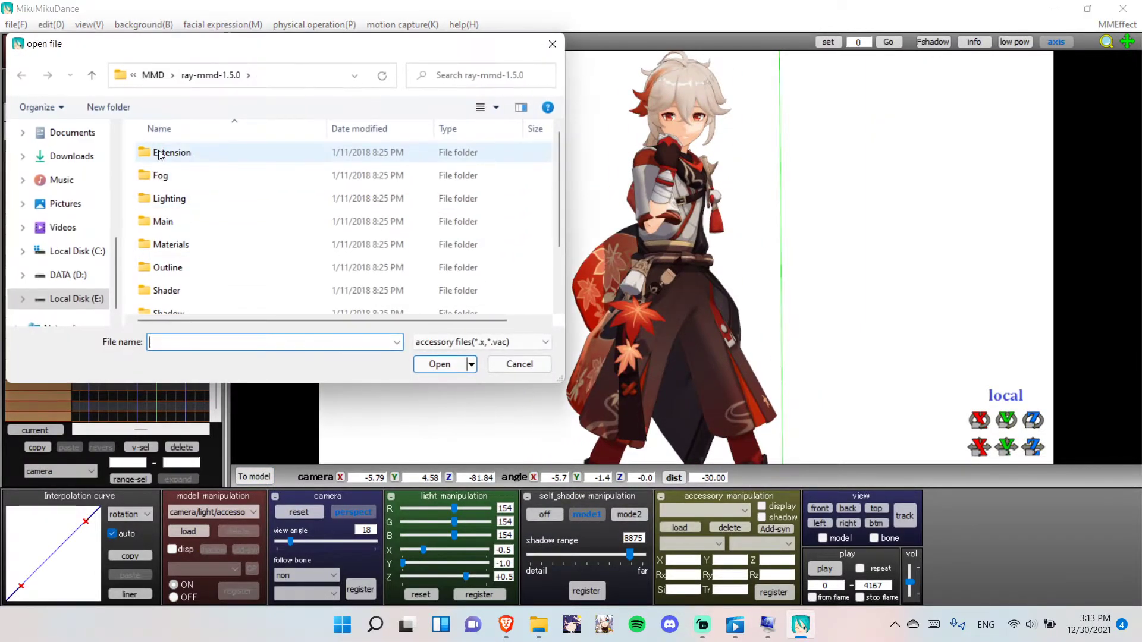
{"action": "scroll", "coordinate": [169, 162], "scroll_direction": "down", "scroll_amount": 1}
{"action": "double_click", "coordinate": [195, 305]}
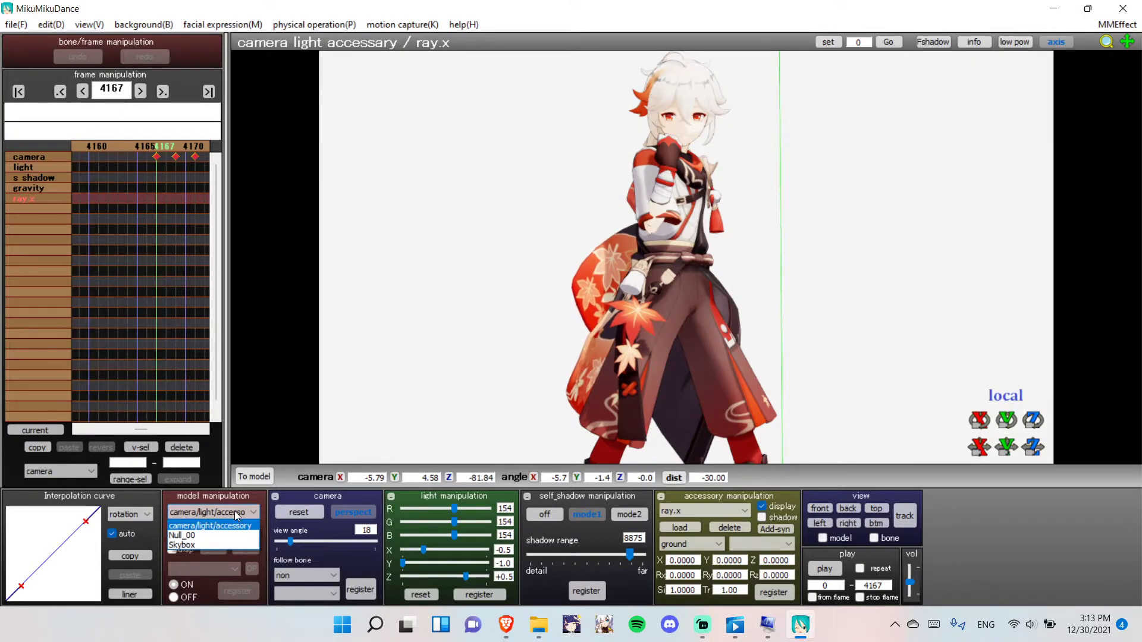
{"action": "key", "text": "Down"}
{"action": "key", "text": "Down"}
{"action": "key", "text": "Return"}
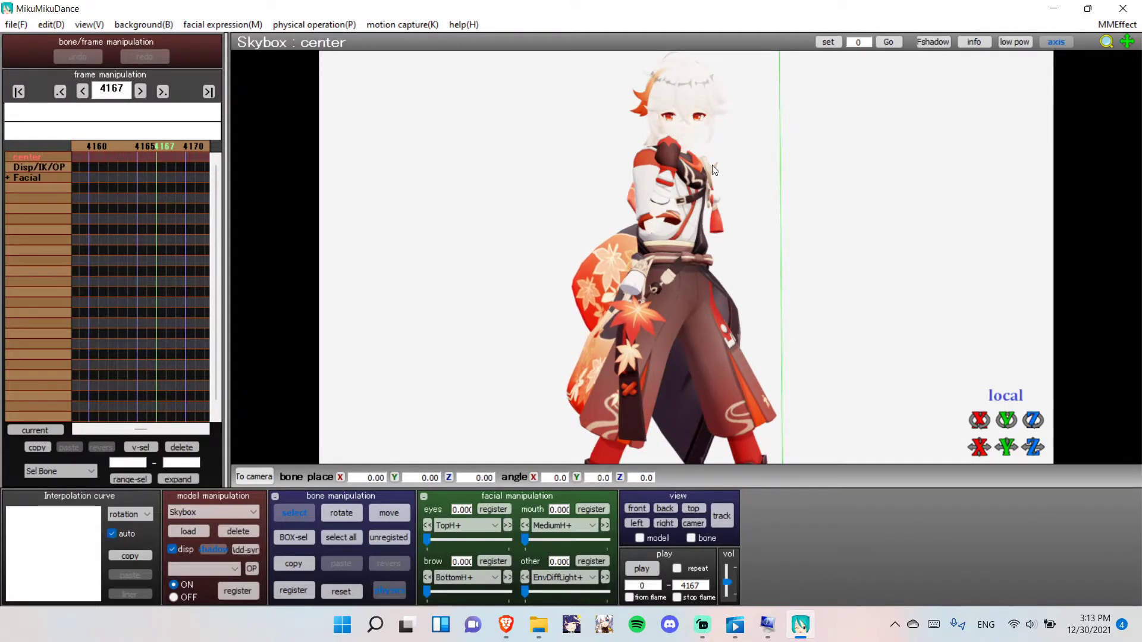
Open MMEffect's Effect Mapping and start choosing a Main-tab effect for -.pmx
{"action": "scroll", "coordinate": [712, 166], "scroll_direction": "up", "scroll_amount": 5}
{"action": "left_click", "coordinate": [1117, 24]}
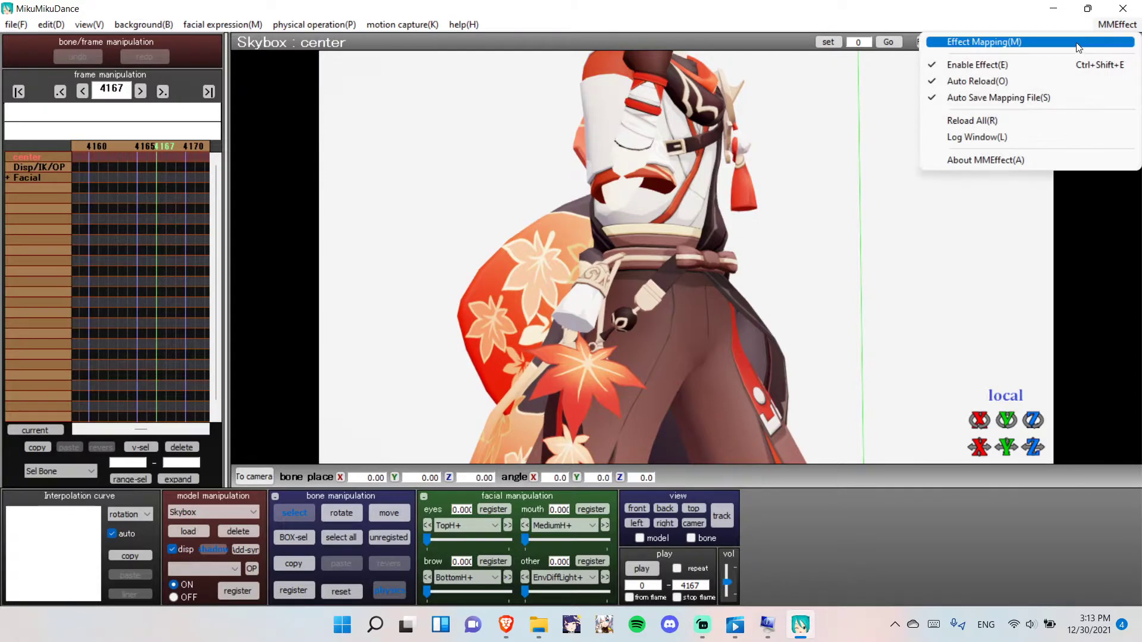
{"action": "left_click", "coordinate": [1079, 48]}
{"action": "left_click", "coordinate": [212, 179]}
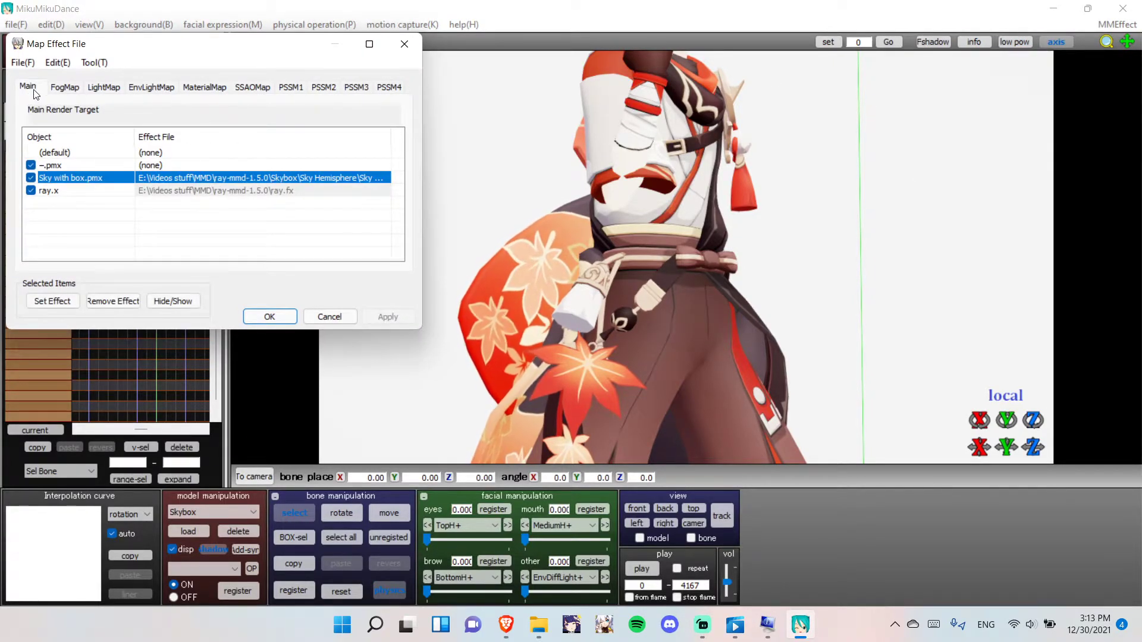
{"action": "double_click", "coordinate": [159, 166]}
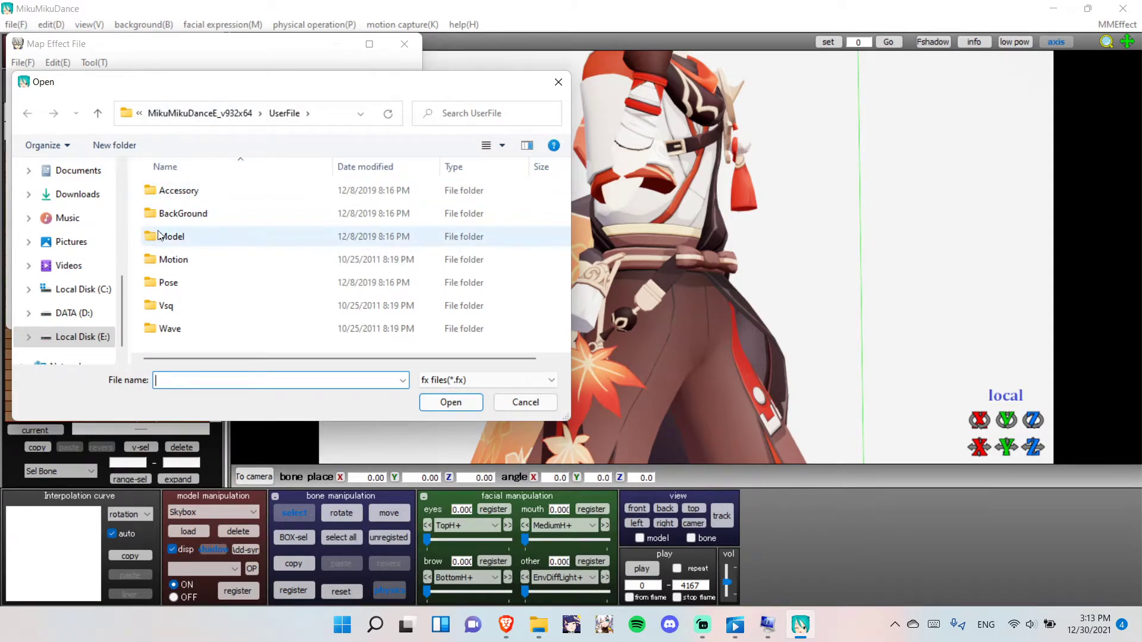
{"action": "left_click_drag", "start_coordinate": [196, 81], "coordinate": [436, 79]}
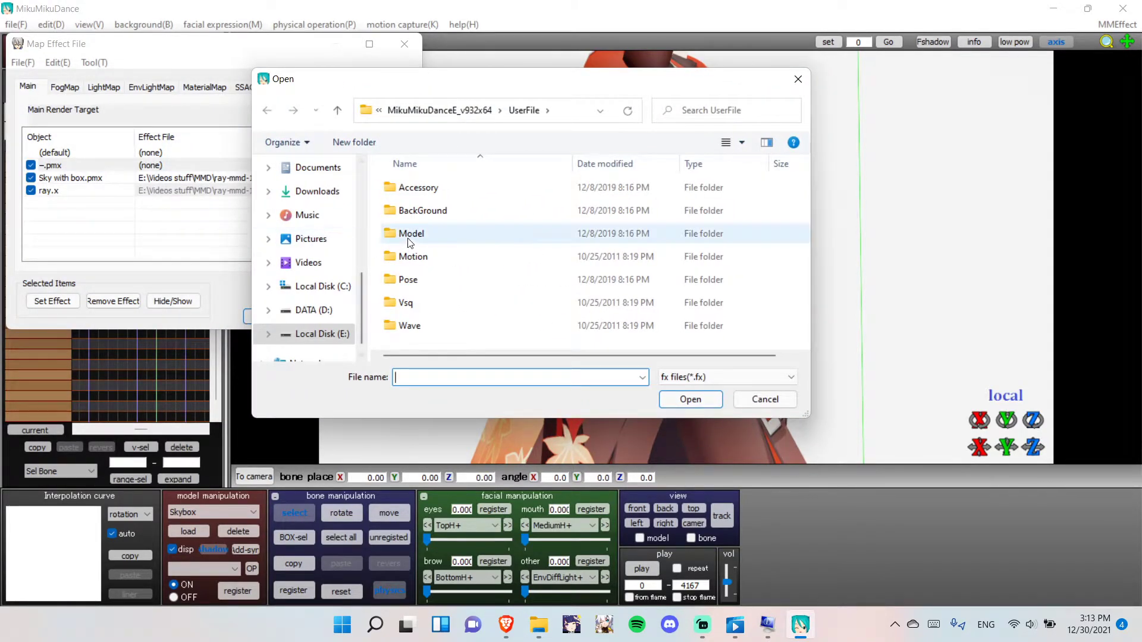
Assign ray-mmd-1.5.0's Main\main.fx as the main effect of -.pmx
{"action": "left_click", "coordinate": [390, 109]}
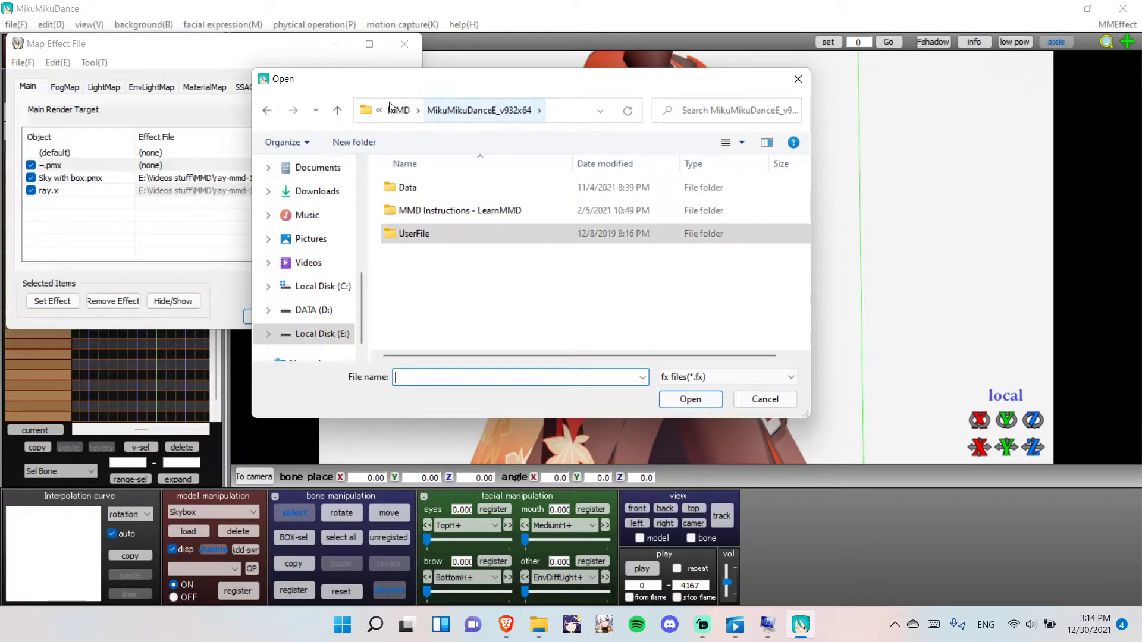
{"action": "left_click", "coordinate": [395, 107]}
{"action": "double_click", "coordinate": [417, 295]}
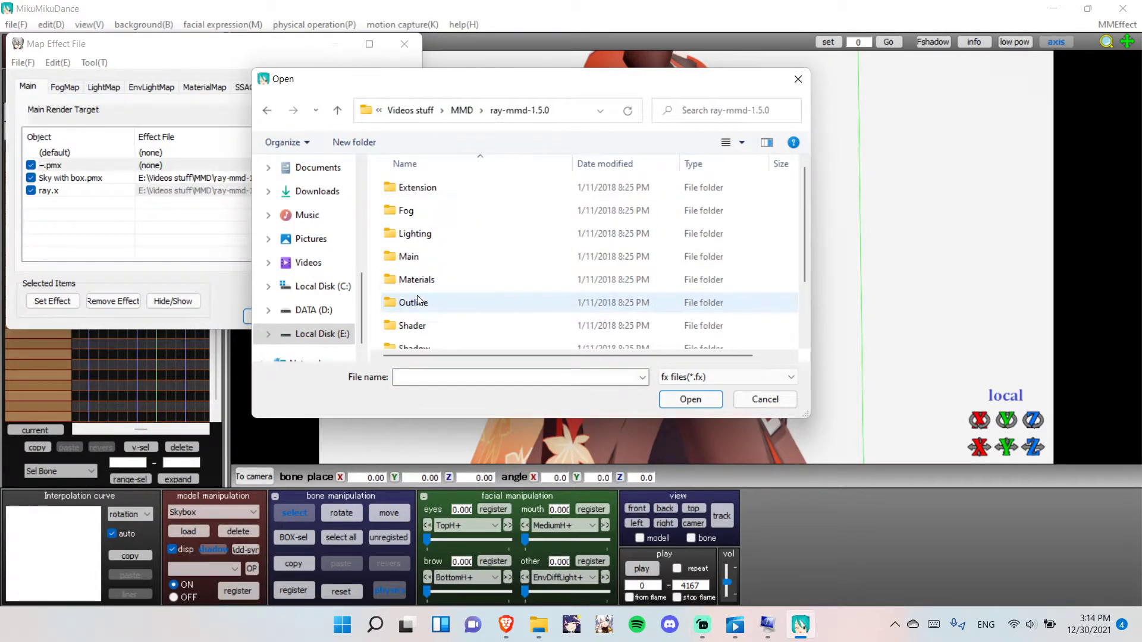
{"action": "scroll", "coordinate": [410, 279], "scroll_direction": "down", "scroll_amount": 2}
{"action": "scroll", "coordinate": [427, 272], "scroll_direction": "up", "scroll_amount": 2}
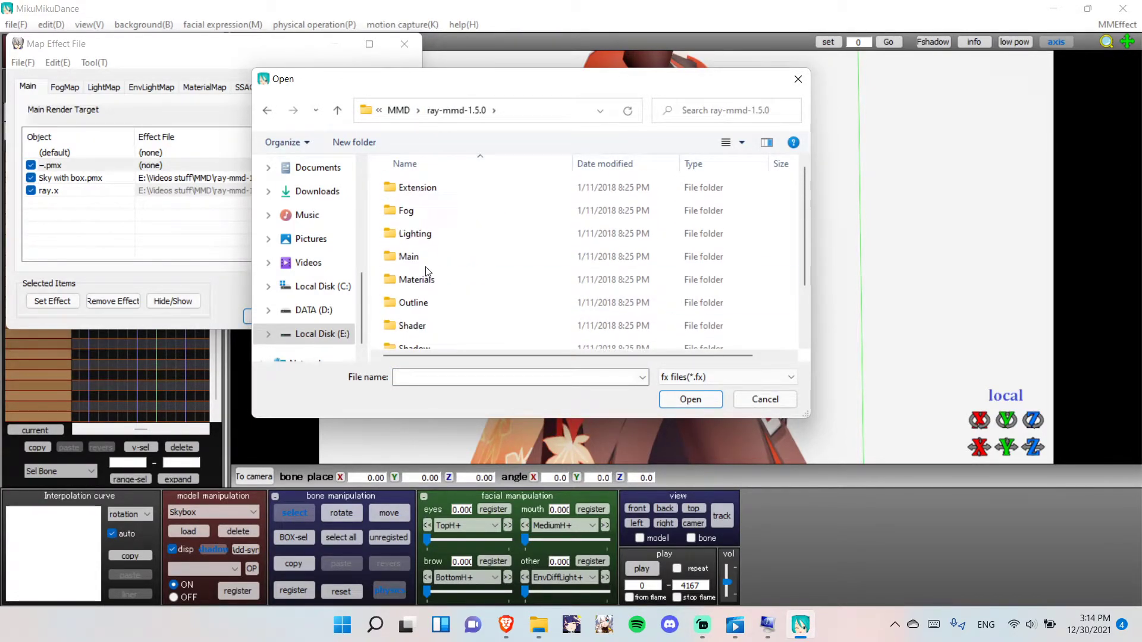
{"action": "double_click", "coordinate": [416, 257]}
{"action": "double_click", "coordinate": [447, 198]}
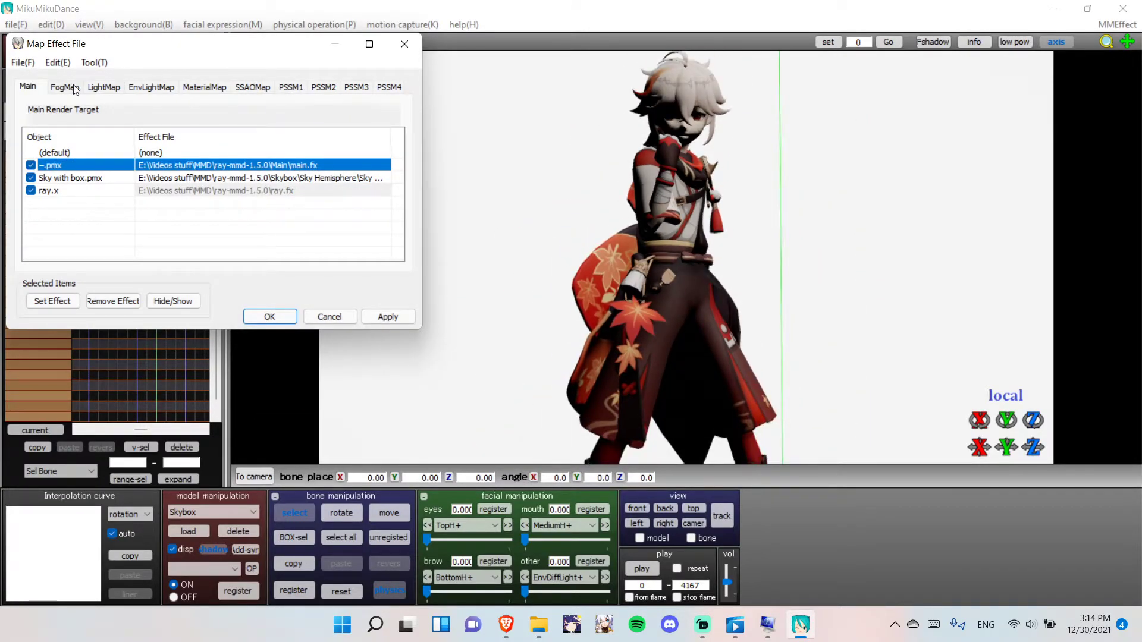
{"action": "left_click", "coordinate": [142, 88]}
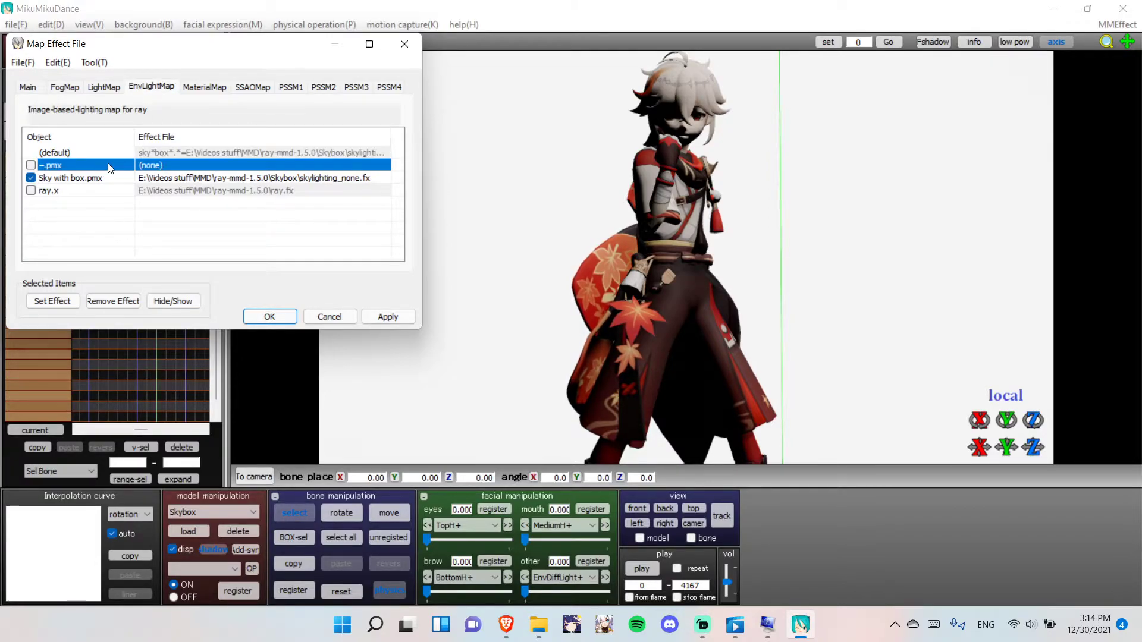
Set the EnvLightMap effect of -.pmx to Skybox\skylighting_none.fx
{"action": "double_click", "coordinate": [133, 168]}
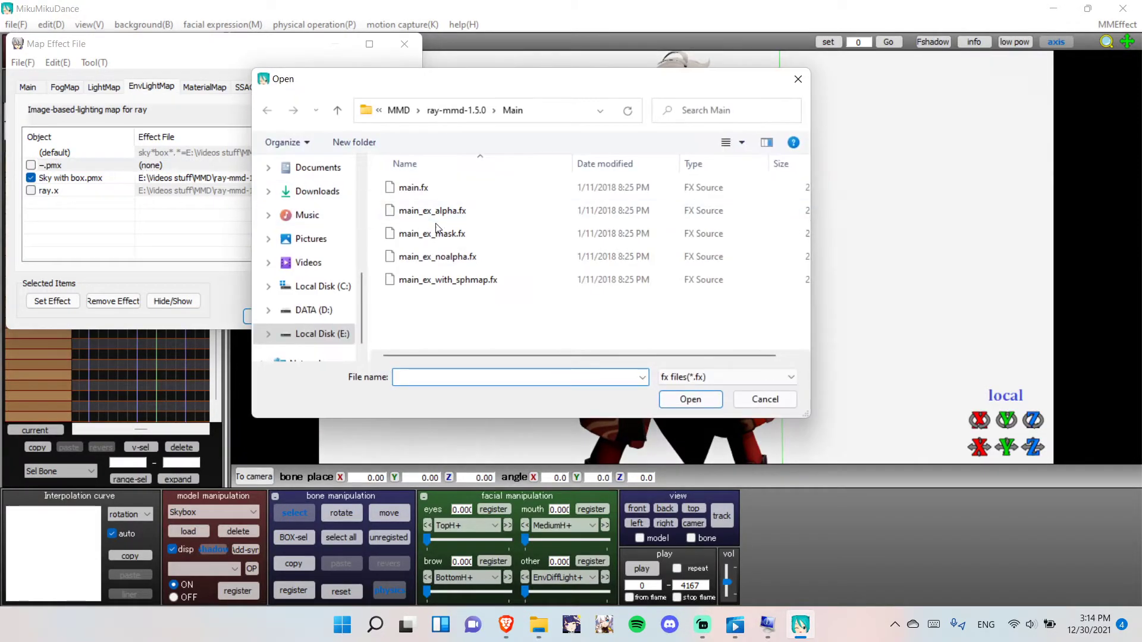
{"action": "left_click", "coordinate": [450, 113]}
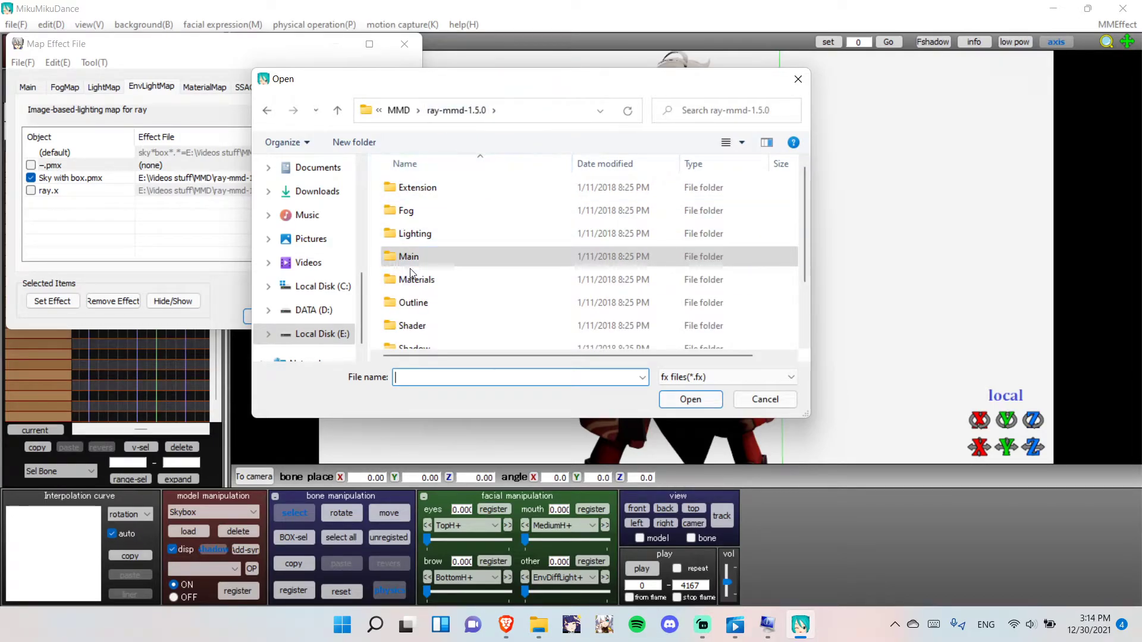
{"action": "scroll", "coordinate": [440, 222], "scroll_direction": "down", "scroll_amount": 1}
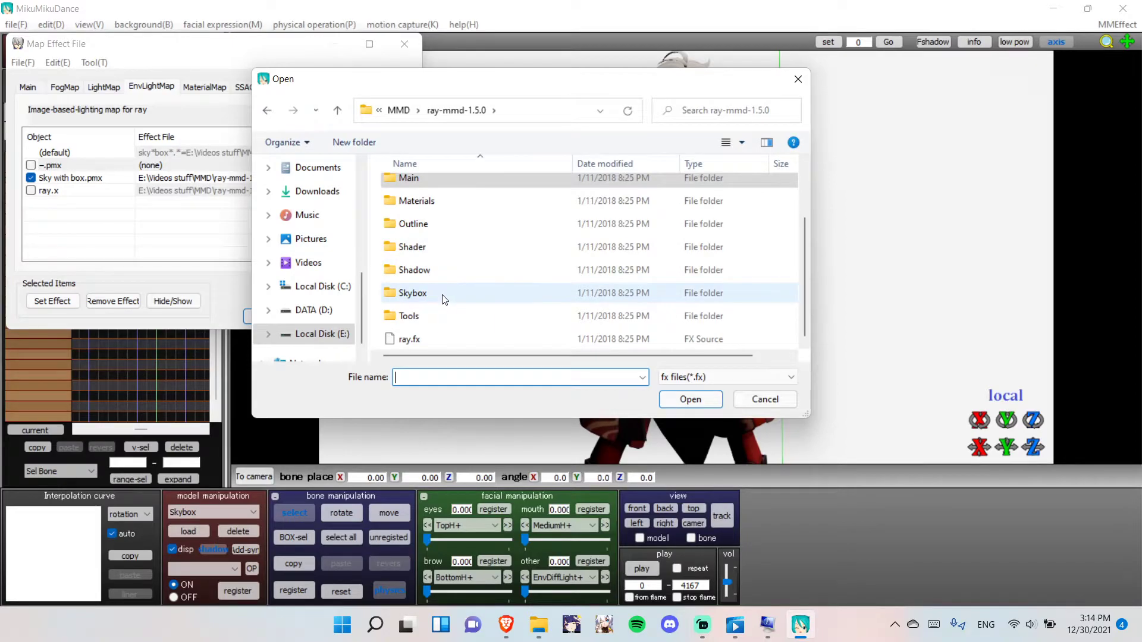
{"action": "scroll", "coordinate": [442, 299], "scroll_direction": "up", "scroll_amount": 1}
{"action": "scroll", "coordinate": [441, 298], "scroll_direction": "down", "scroll_amount": 1}
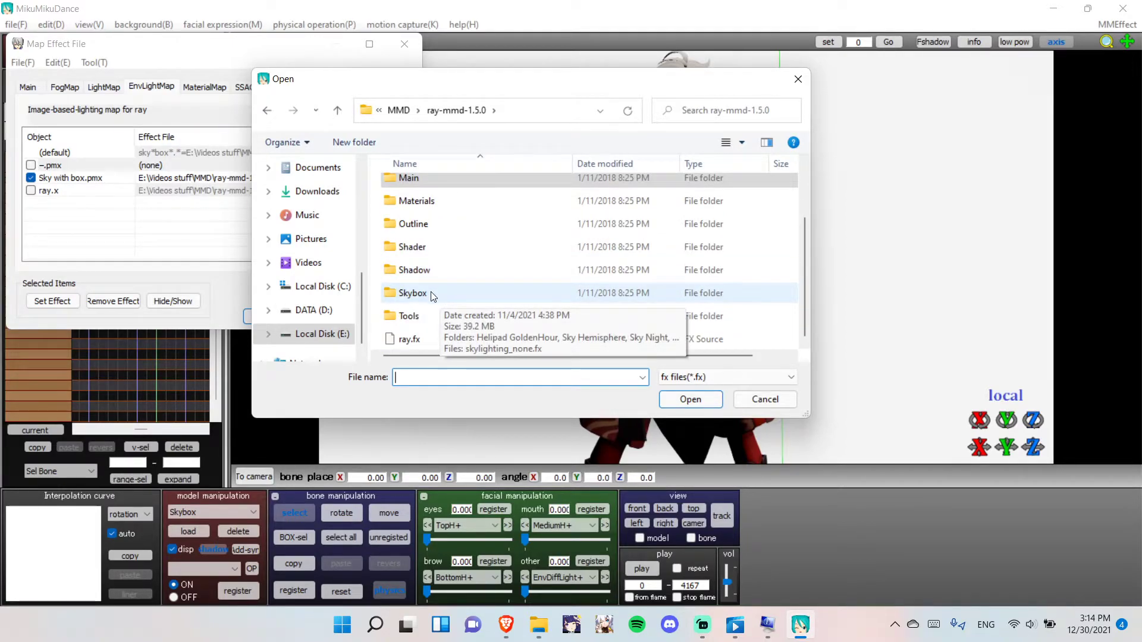
{"action": "double_click", "coordinate": [431, 294]}
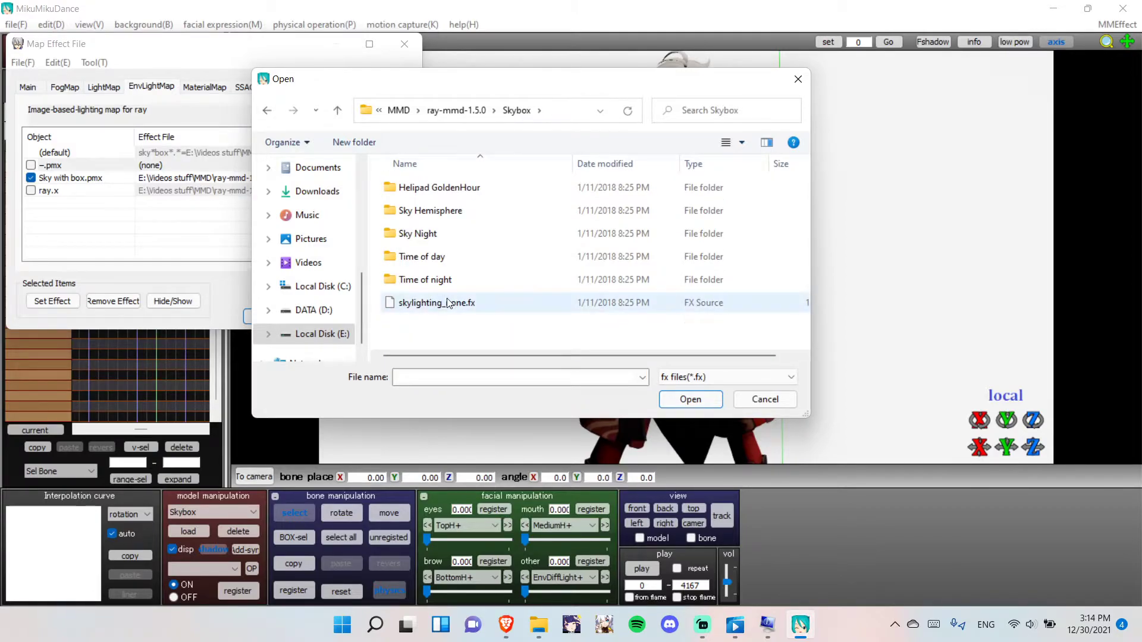
{"action": "double_click", "coordinate": [448, 302]}
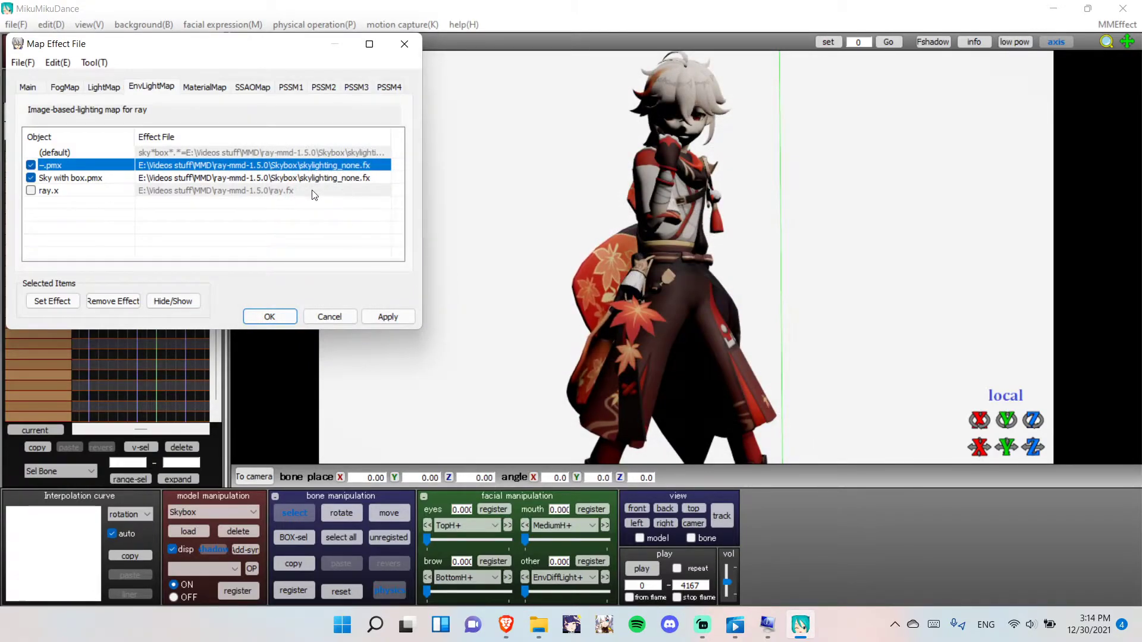
Give the skybox Sky Hemisphere's Sky with lighting.fx, then apply and close the mapping window
{"action": "double_click", "coordinate": [202, 179]}
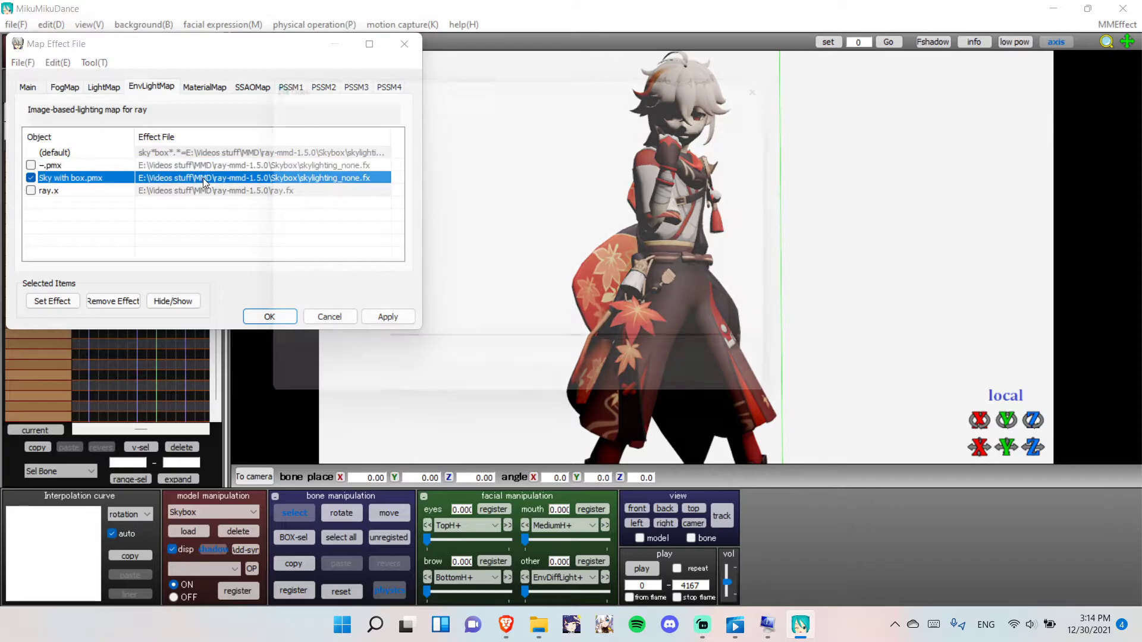
{"action": "double_click", "coordinate": [436, 211]}
{"action": "double_click", "coordinate": [436, 212]}
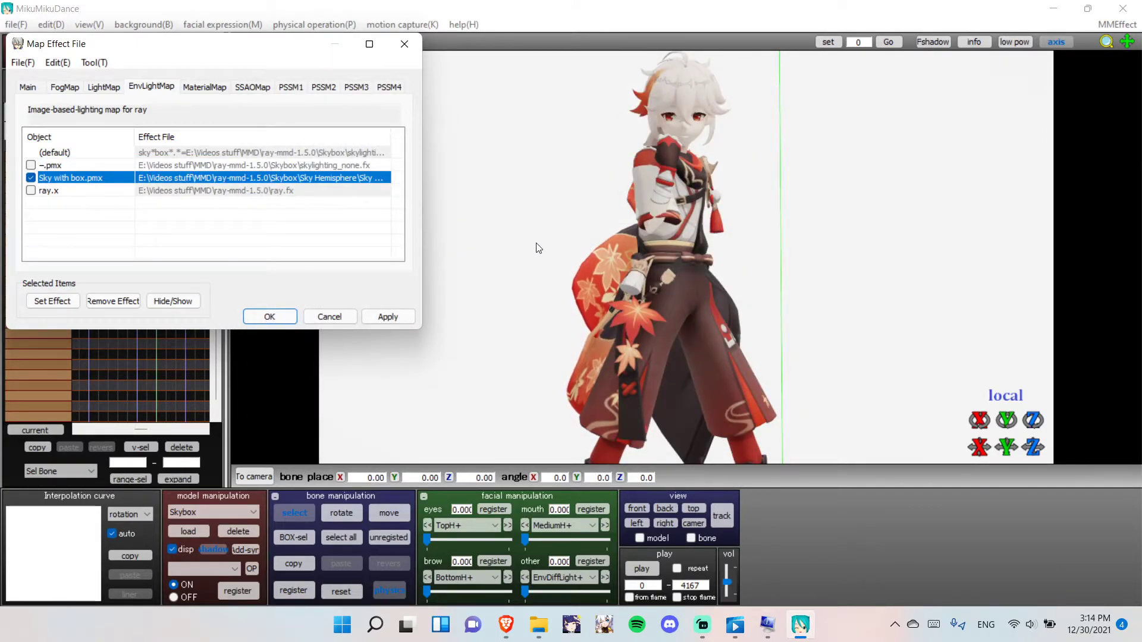
{"action": "left_click", "coordinate": [388, 316]}
{"action": "left_click", "coordinate": [269, 316]}
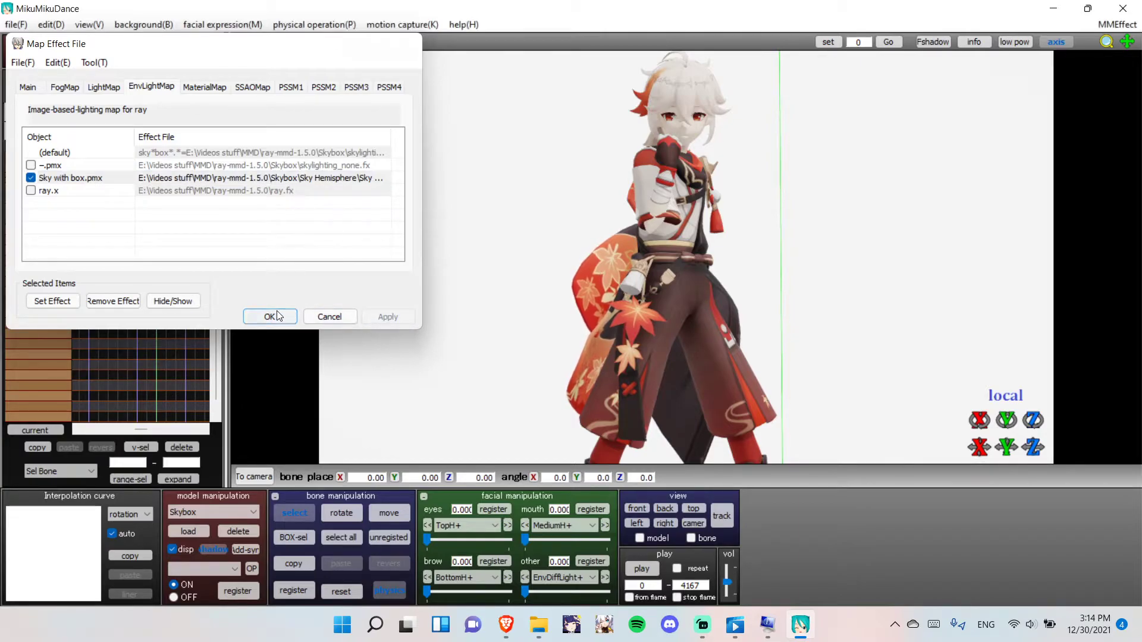
{"action": "scroll", "coordinate": [633, 240], "scroll_direction": "up", "scroll_amount": 5}
{"action": "scroll", "coordinate": [637, 230], "scroll_direction": "down", "scroll_amount": 5}
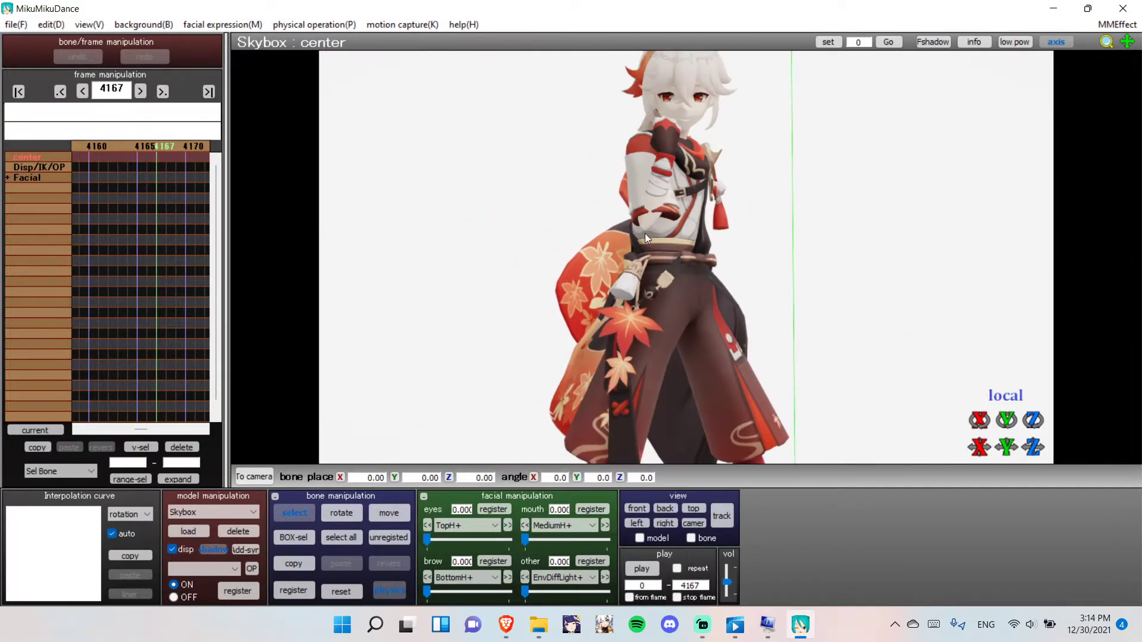
{"action": "scroll", "coordinate": [604, 186], "scroll_direction": "up", "scroll_amount": 1}
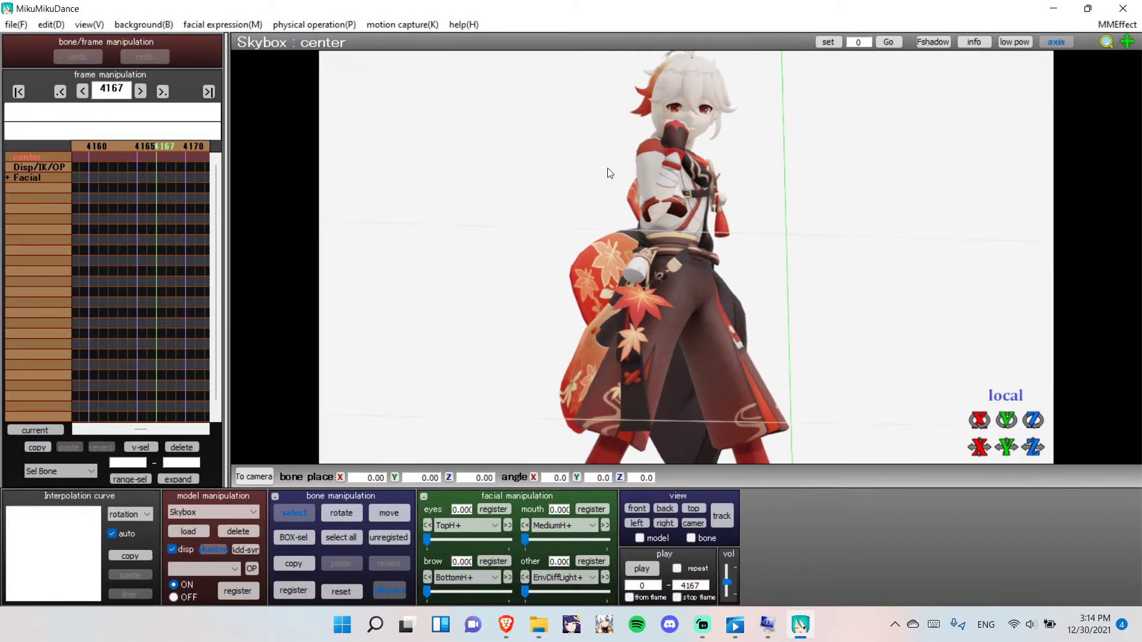
Preview the dance twice under the new ray-mmd lighting
{"action": "left_click", "coordinate": [646, 565]}
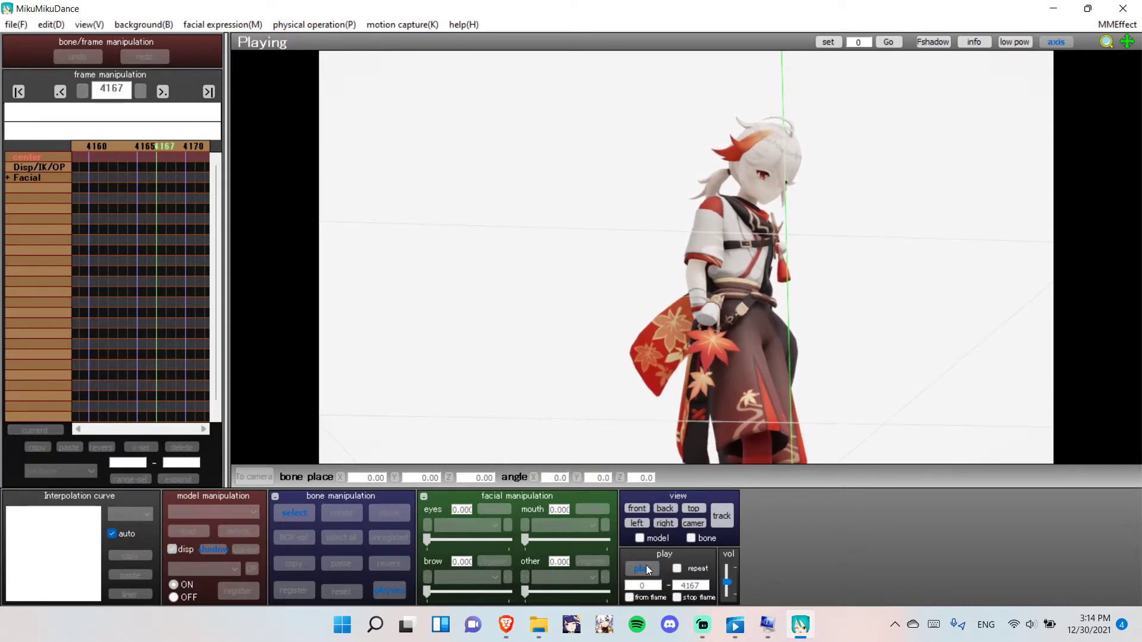
{"action": "left_click", "coordinate": [646, 565]}
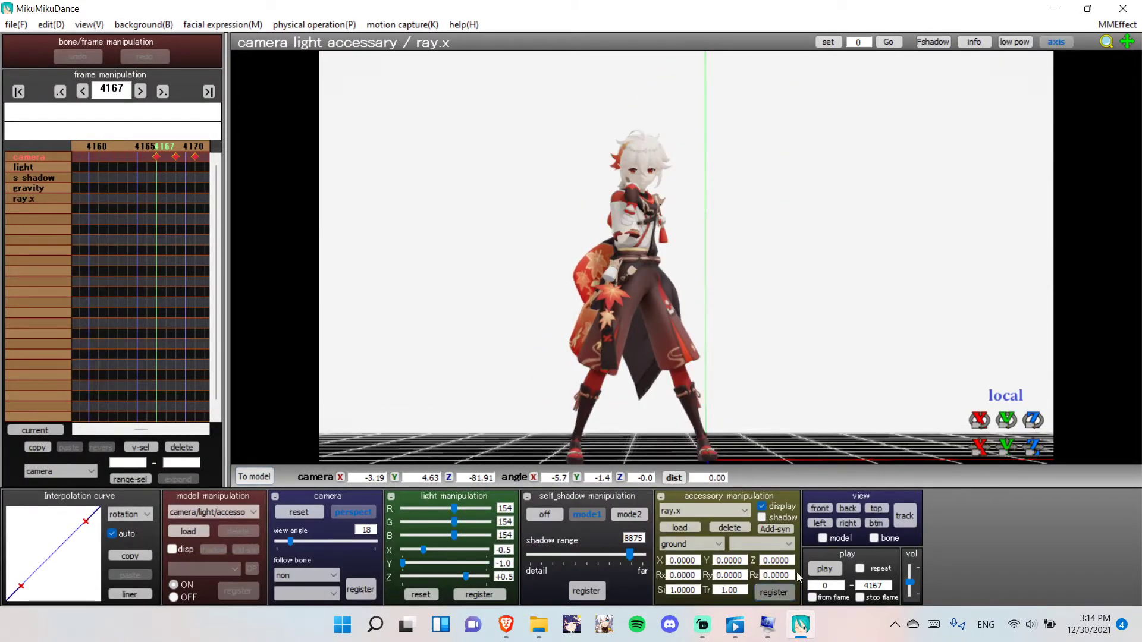
{"action": "left_click", "coordinate": [837, 570]}
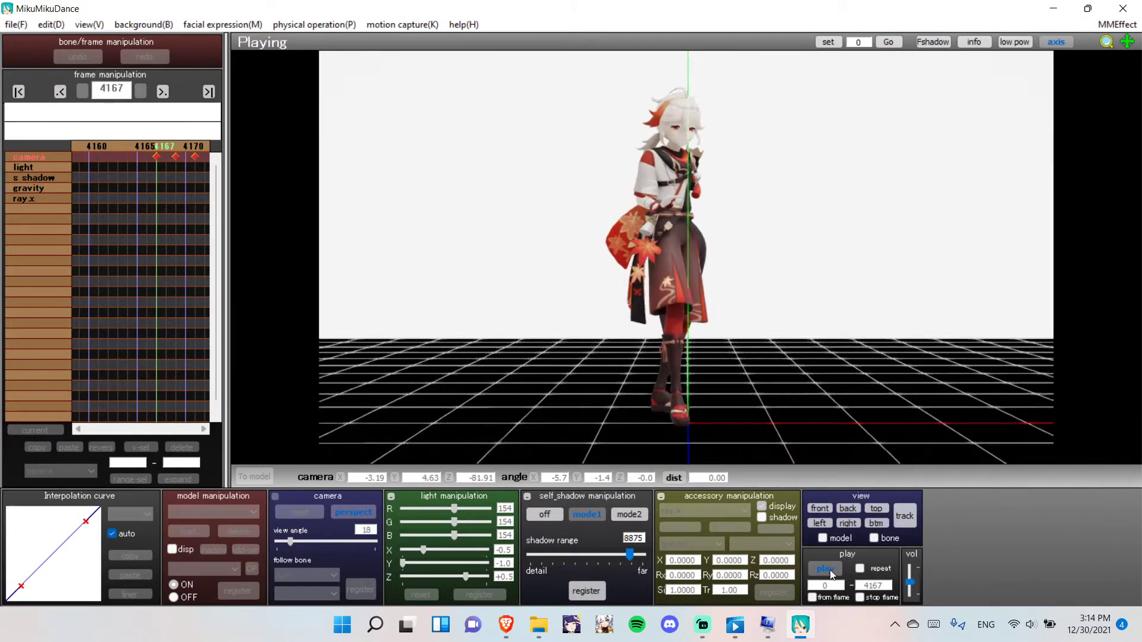
{"action": "left_click", "coordinate": [830, 570]}
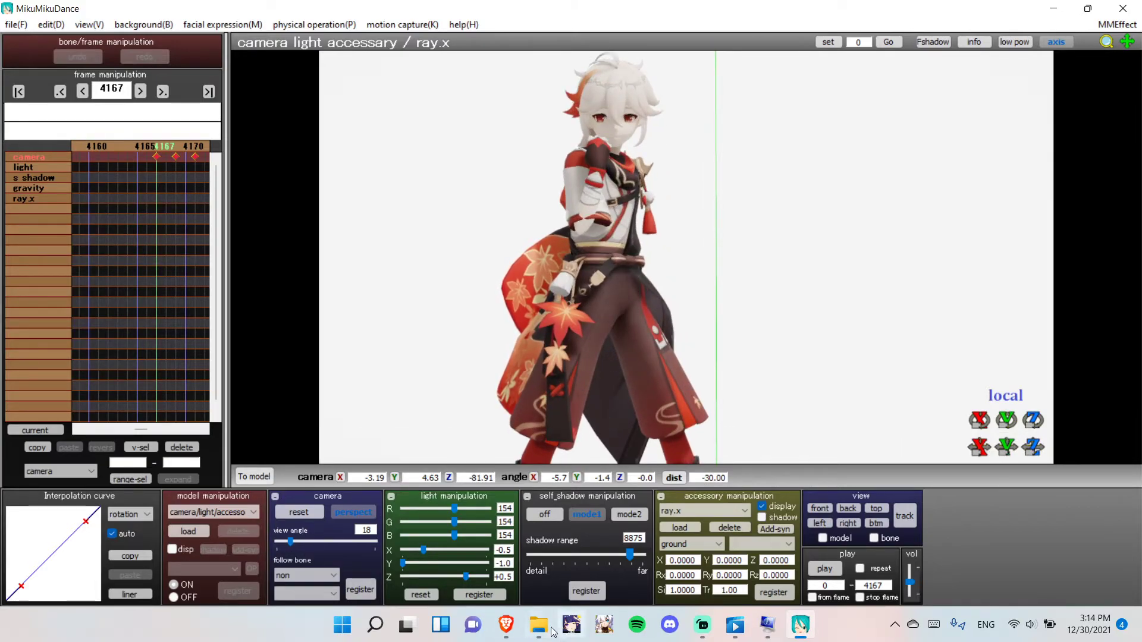
Jump the timeline to the first frame, then to the last frame, 8333
{"action": "mouse_move", "coordinate": [543, 634]}
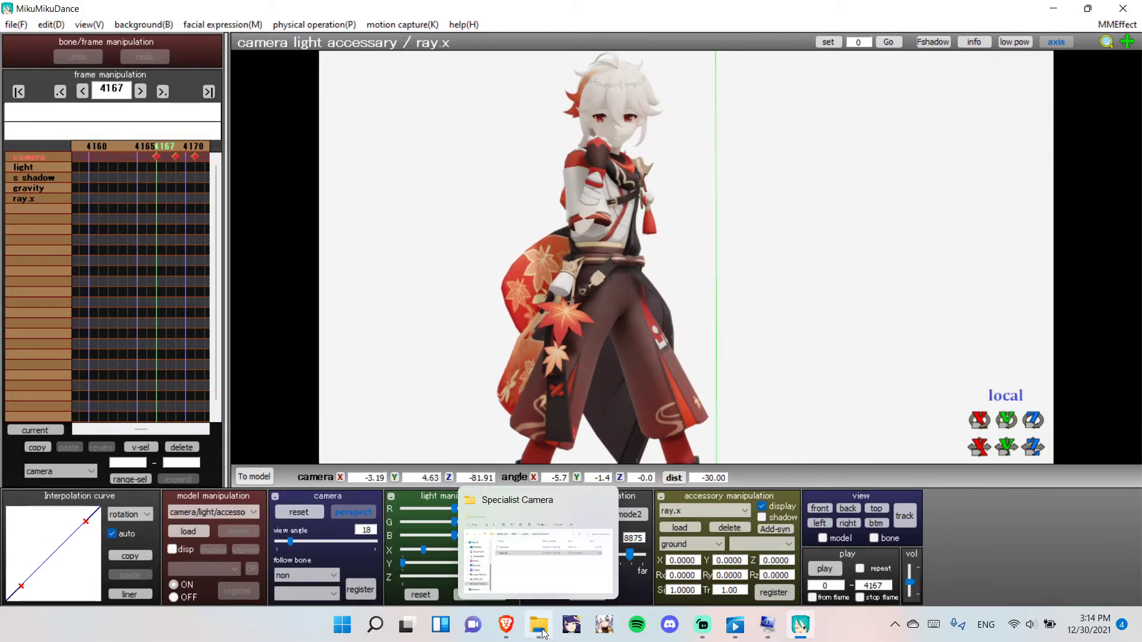
{"action": "left_click", "coordinate": [19, 91]}
{"action": "left_click", "coordinate": [209, 91]}
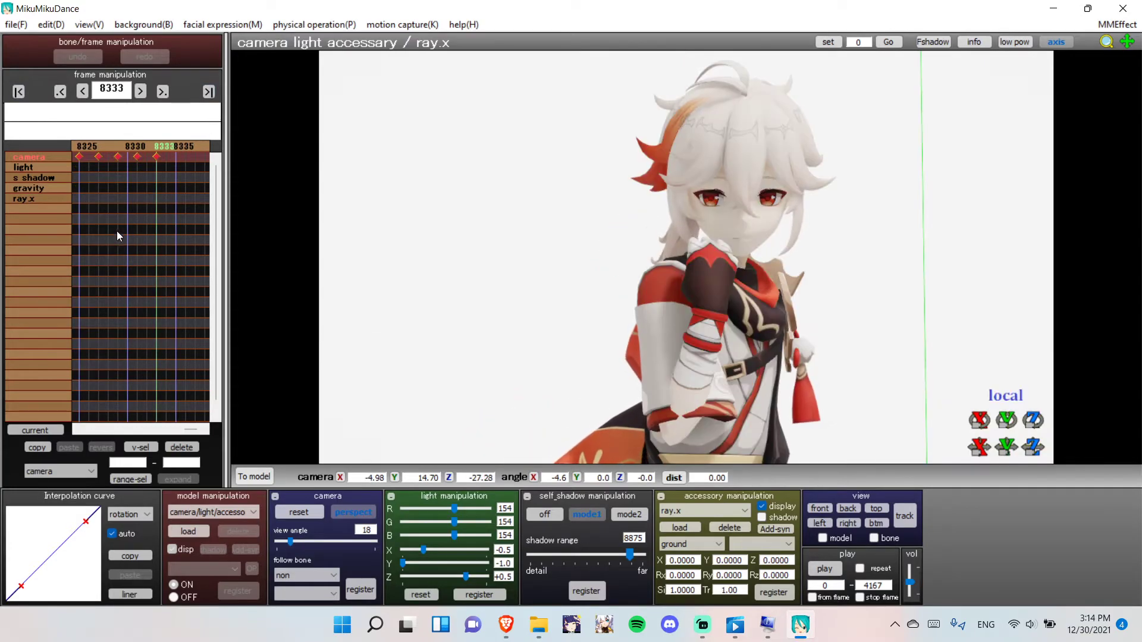
{"action": "left_click", "coordinate": [186, 446]}
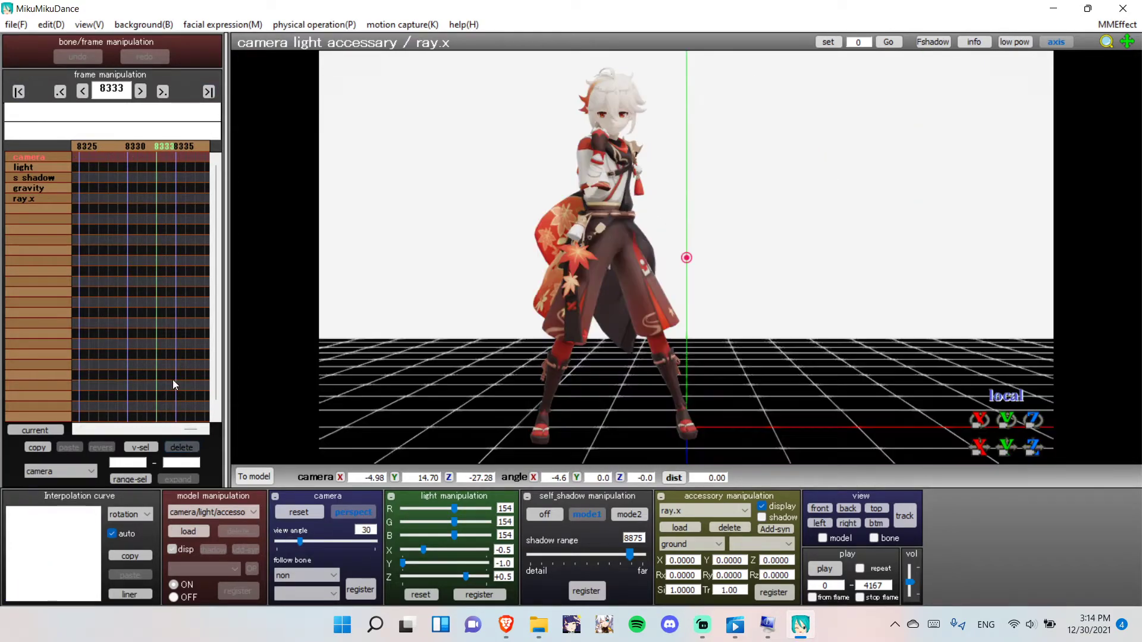
From frame 0, load Cam.vmd as the camera motion and preview it
{"action": "left_click", "coordinate": [19, 92]}
{"action": "left_click", "coordinate": [534, 632]}
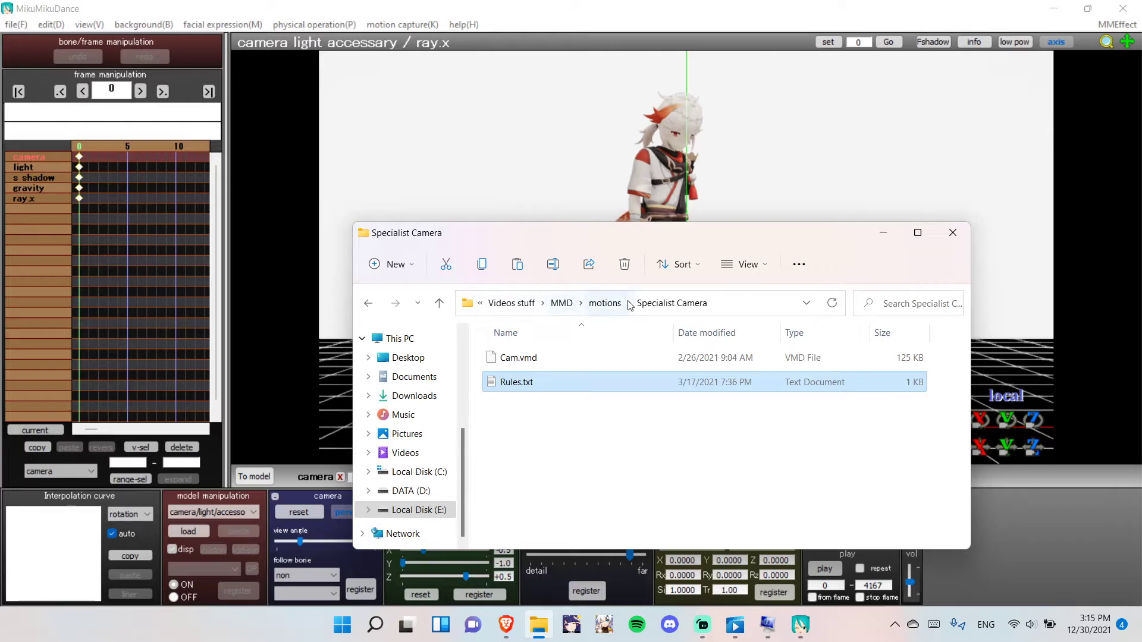
{"action": "left_click", "coordinate": [556, 358]}
{"action": "left_click_drag", "start_coordinate": [645, 123], "coordinate": [645, 125]}
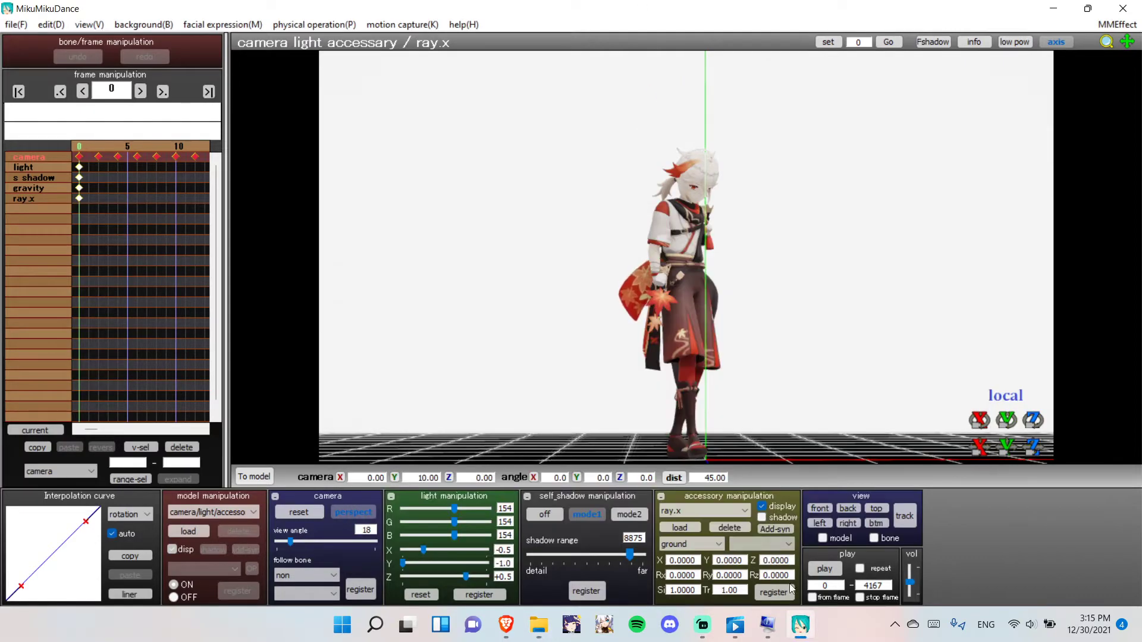
{"action": "left_click", "coordinate": [833, 568]}
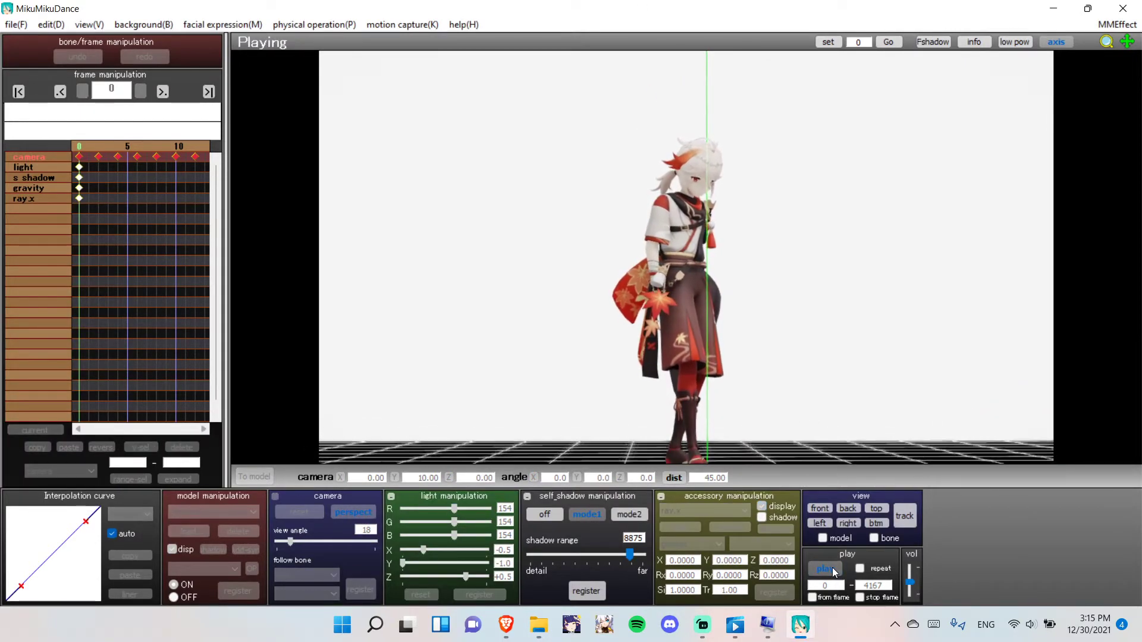
{"action": "left_click", "coordinate": [832, 568]}
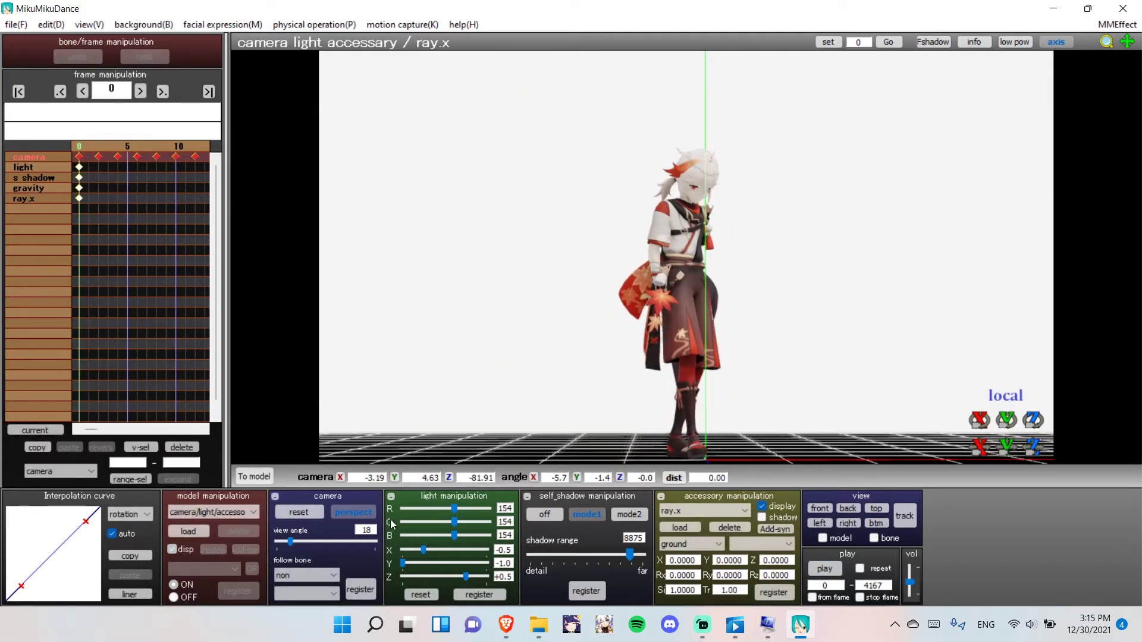
Hide the coordinate axis and floor grid, then replay the animation to check
{"action": "left_click", "coordinate": [81, 24]}
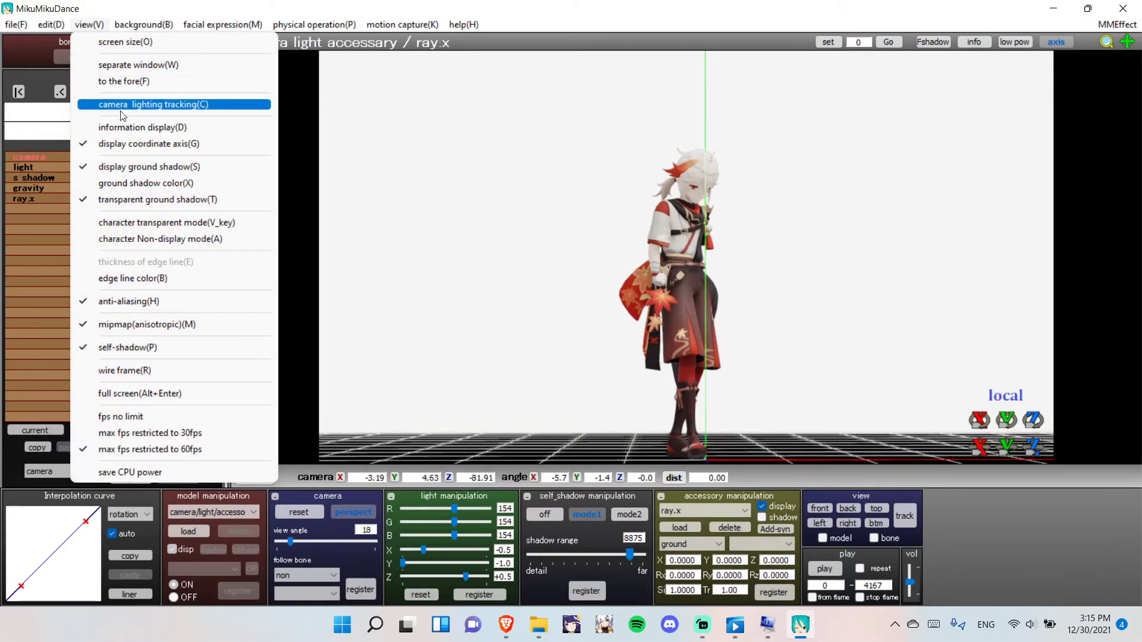
{"action": "left_click", "coordinate": [122, 145]}
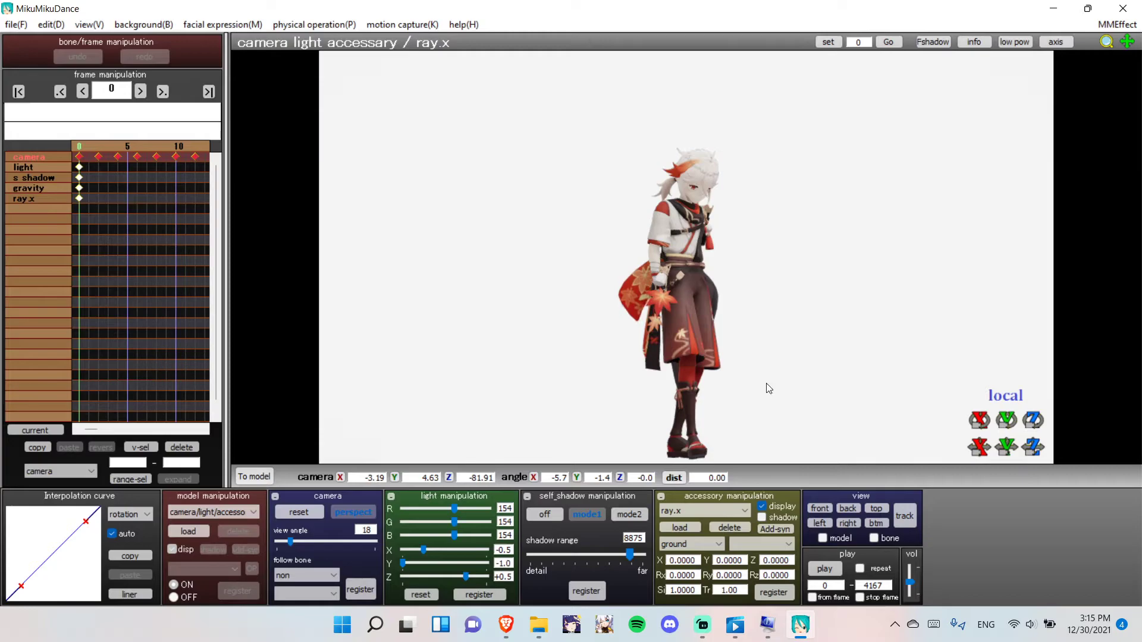
{"action": "left_click", "coordinate": [820, 565]}
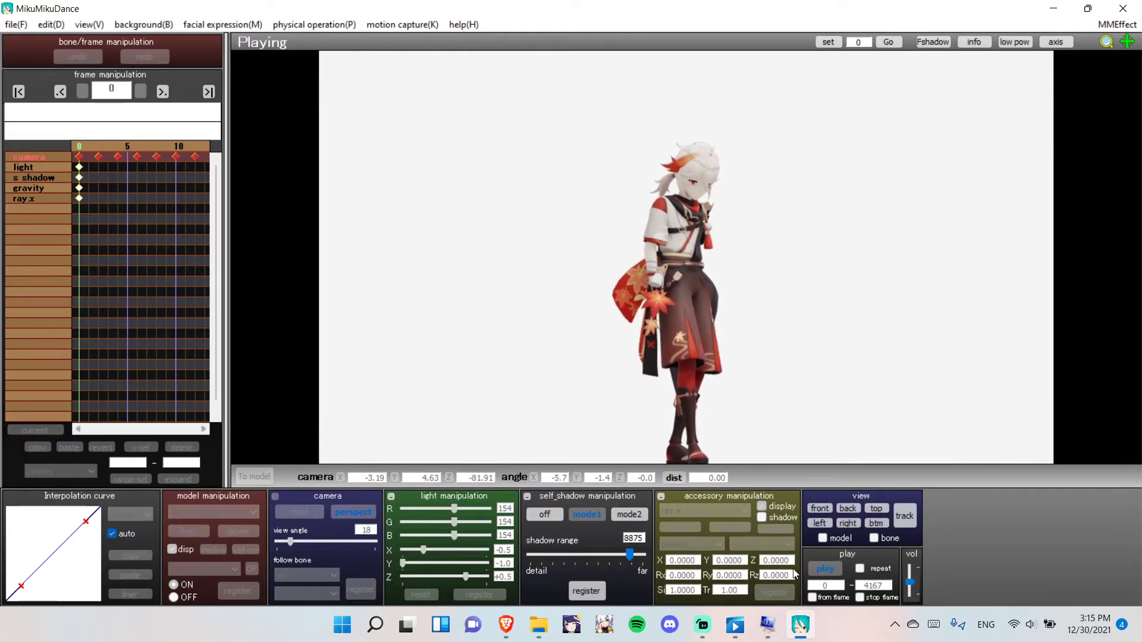
{"action": "left_click", "coordinate": [825, 569]}
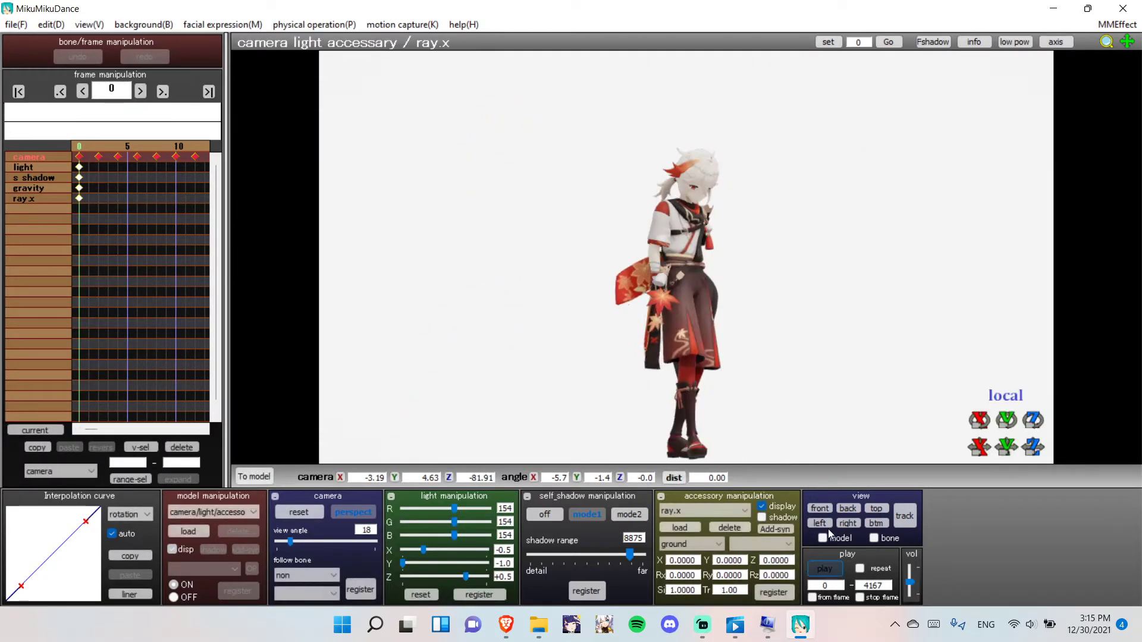
Zoom and tilt the view onto Kazuha at view angle 18, then bring File Explorer forward
{"action": "scroll", "coordinate": [739, 268], "scroll_direction": "up", "scroll_amount": 5}
{"action": "middle_click_drag", "start_coordinate": [740, 267], "coordinate": [902, 224]}
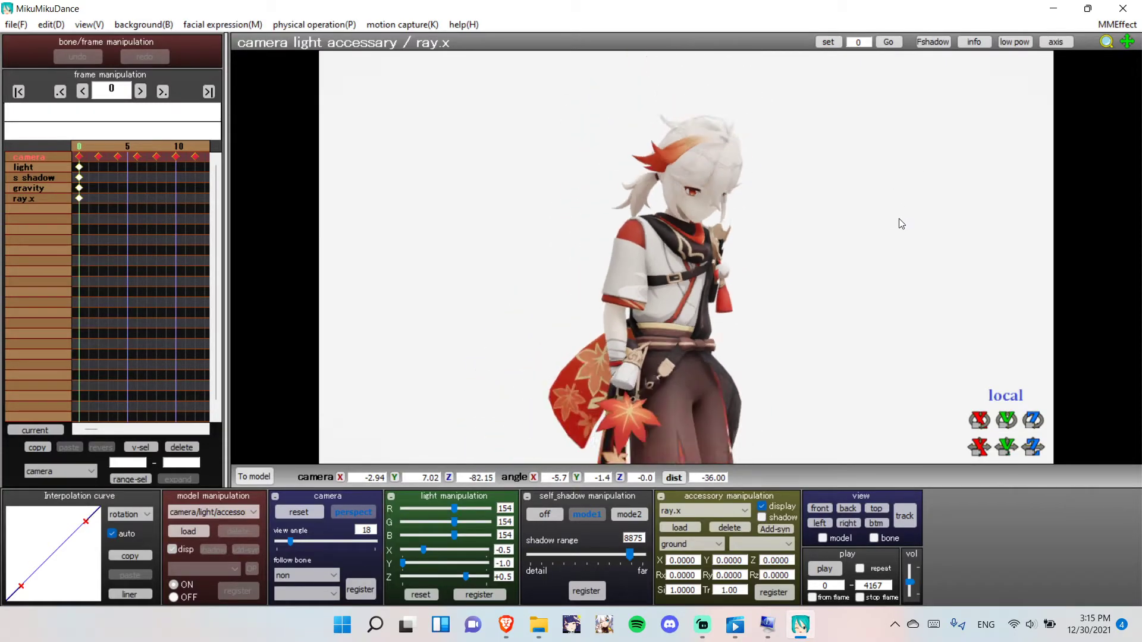
{"action": "right_click_drag", "start_coordinate": [902, 224], "coordinate": [802, 286]}
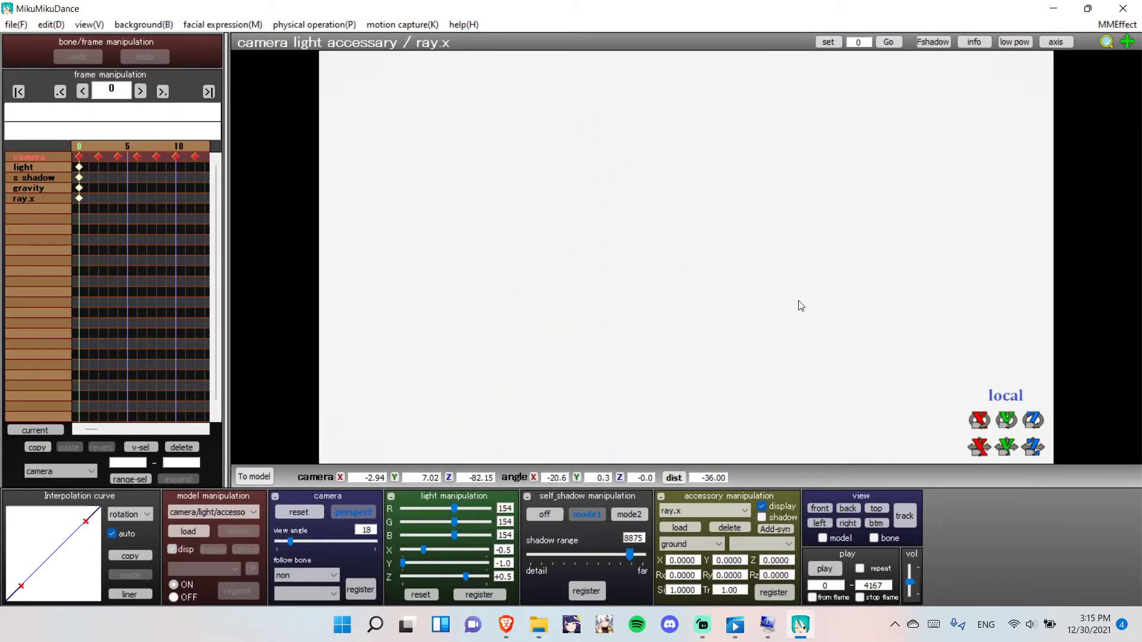
{"action": "right_click_drag", "start_coordinate": [801, 334], "coordinate": [802, 320]}
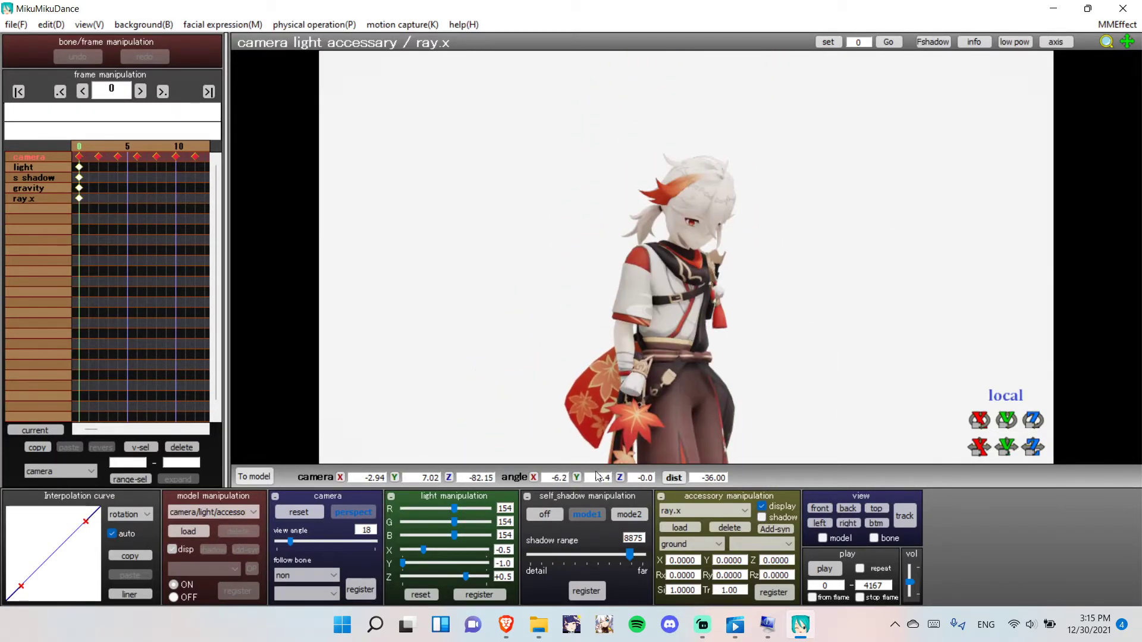
{"action": "left_click", "coordinate": [539, 625]}
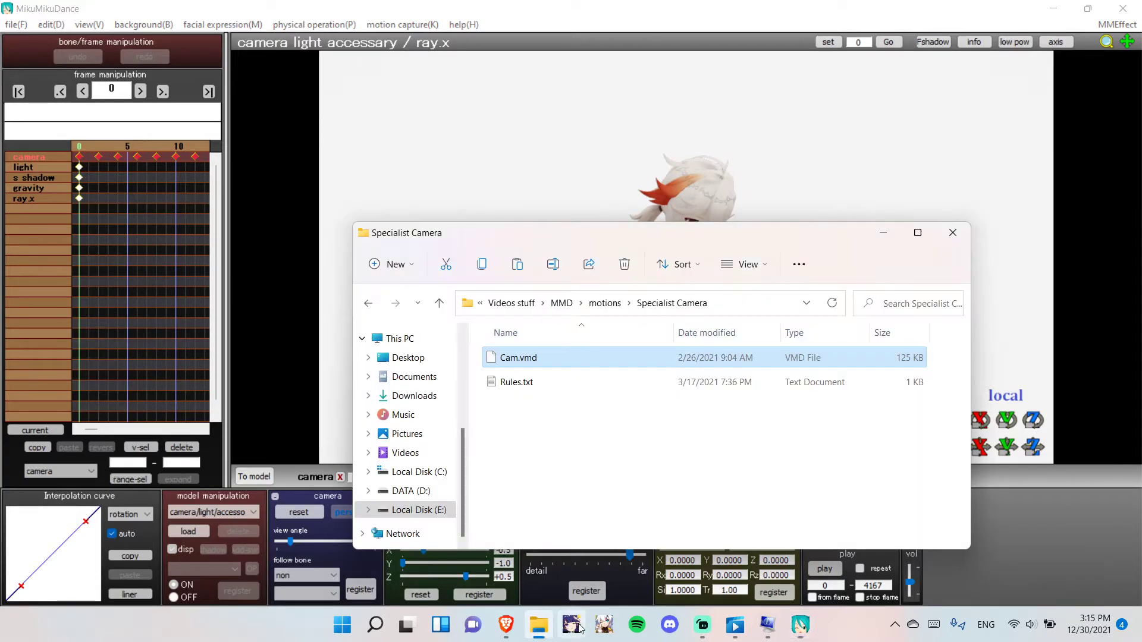
Open the MMD > Stages > RedialC_EpRoomTortuosity folder
{"action": "left_click", "coordinate": [561, 303]}
{"action": "scroll", "coordinate": [584, 480], "scroll_direction": "down", "scroll_amount": 1}
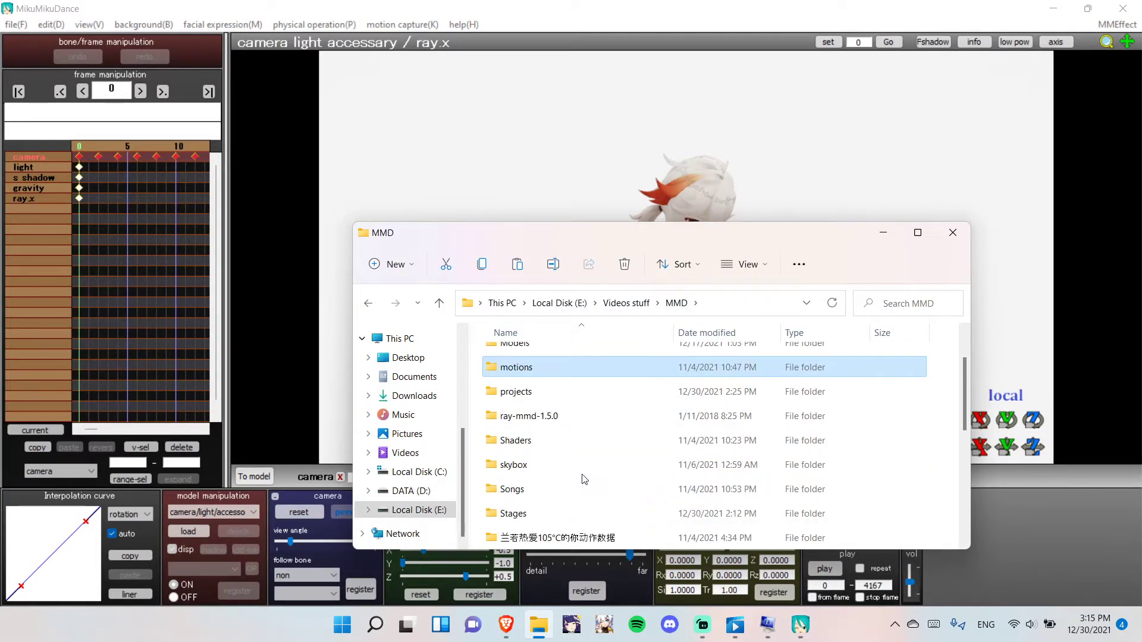
{"action": "double_click", "coordinate": [553, 513]}
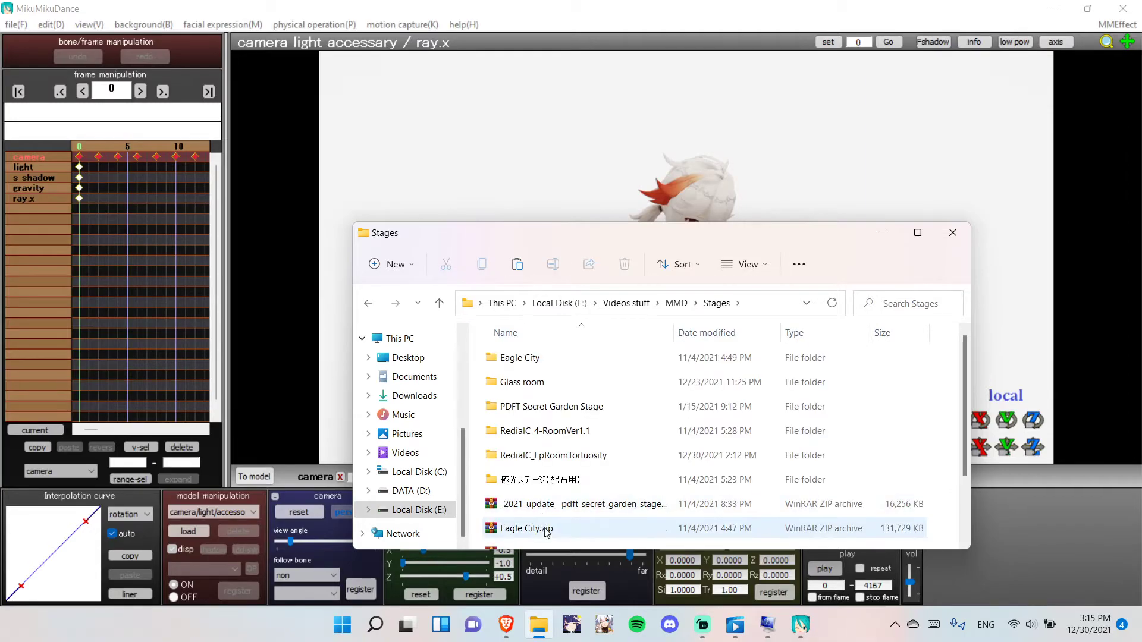
{"action": "left_click", "coordinate": [654, 461]}
{"action": "double_click", "coordinate": [655, 461]}
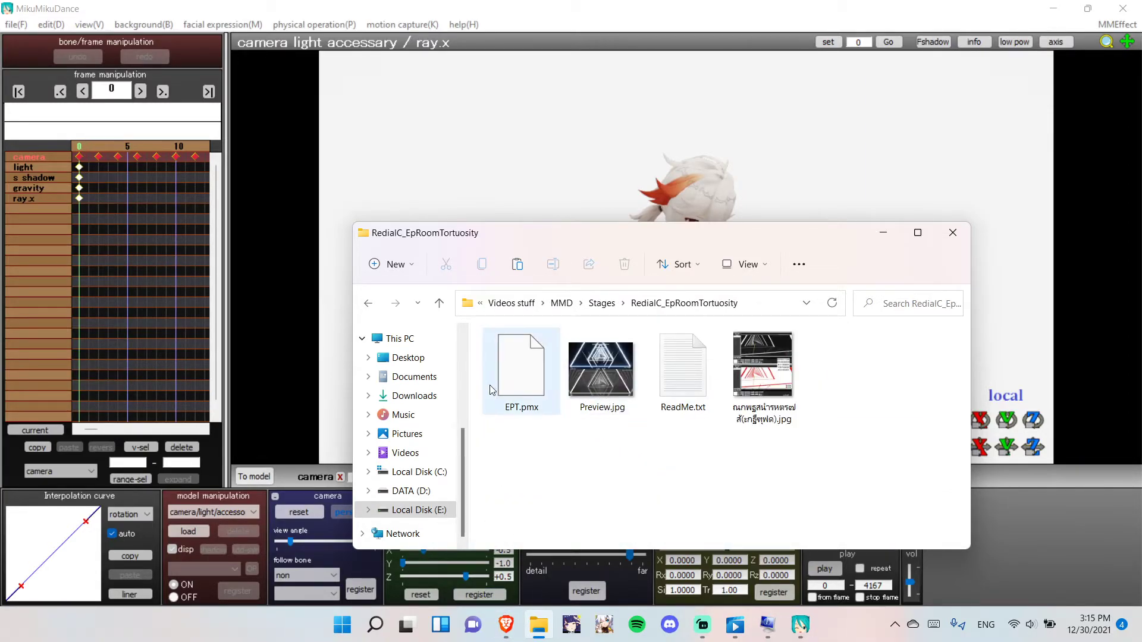
View the stage's Preview.jpg image, then close it
{"action": "double_click", "coordinate": [619, 396]}
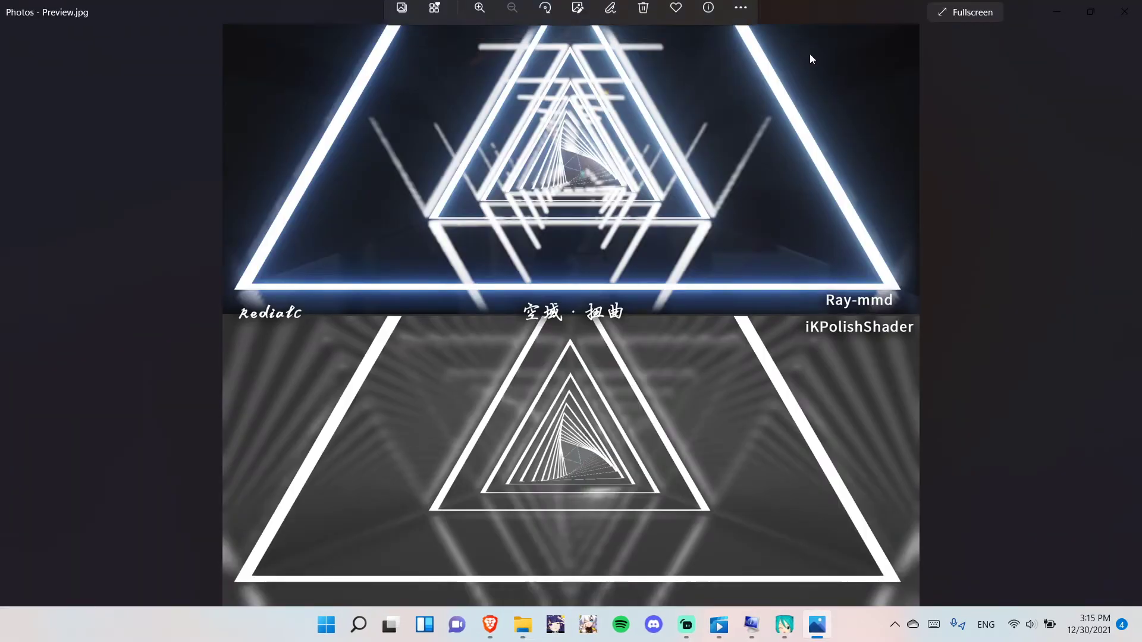
{"action": "scroll", "coordinate": [656, 199], "scroll_direction": "up", "scroll_amount": 2}
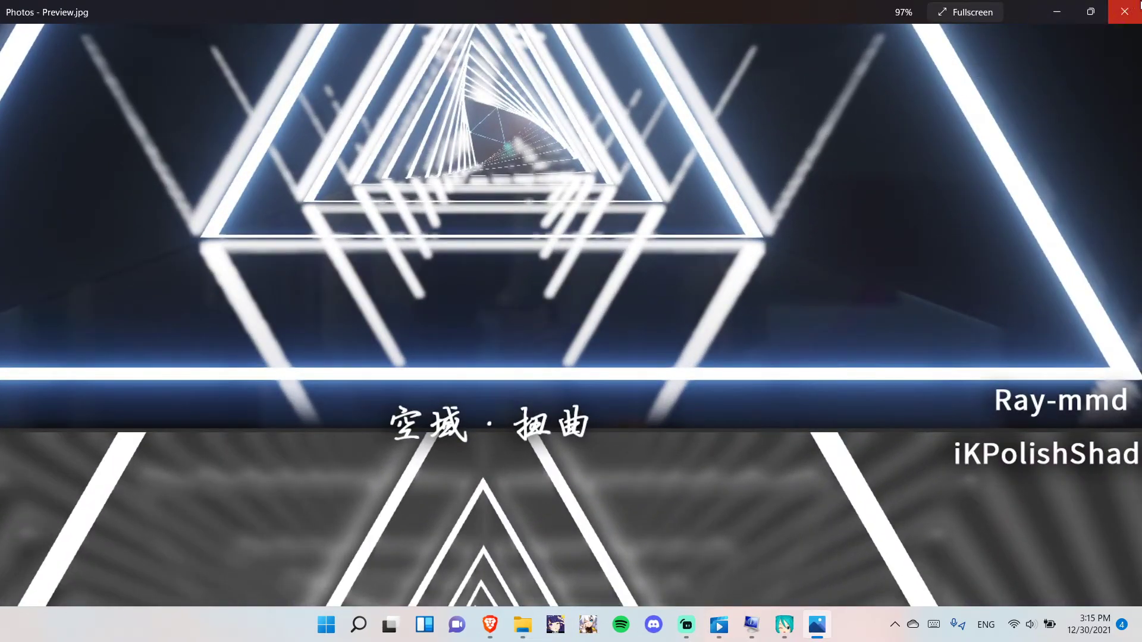
{"action": "key", "text": "alt+F4"}
Load the EPT.pmx stage into the scene, accept its notice, and look around the tunnel
{"action": "left_click_drag", "start_coordinate": [522, 369], "coordinate": [597, 166]}
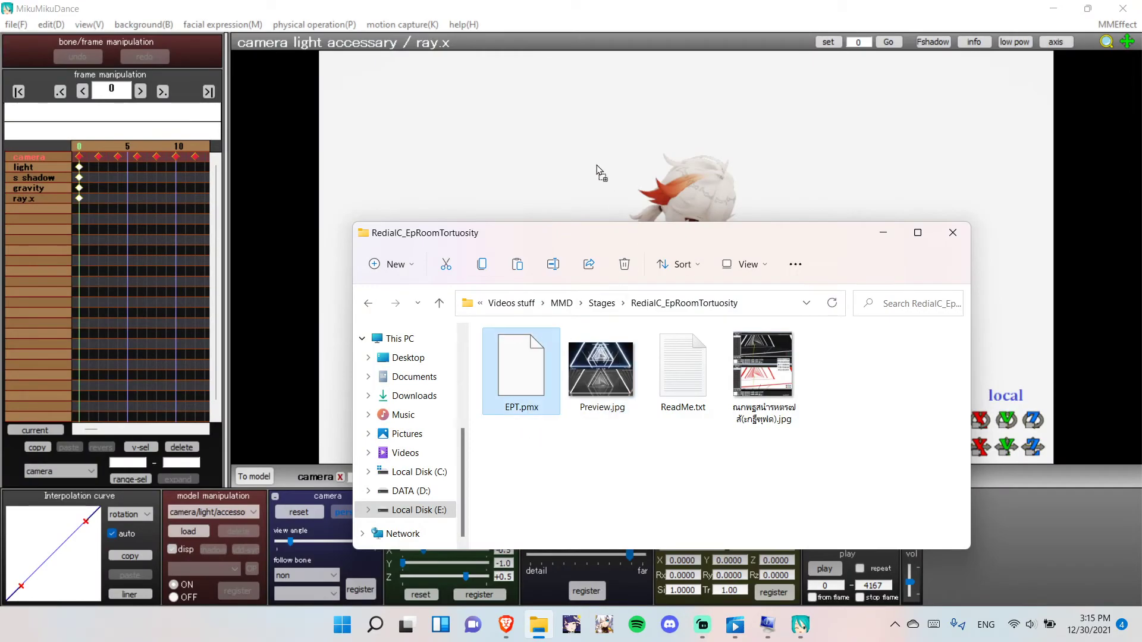
{"action": "left_click", "coordinate": [534, 356]}
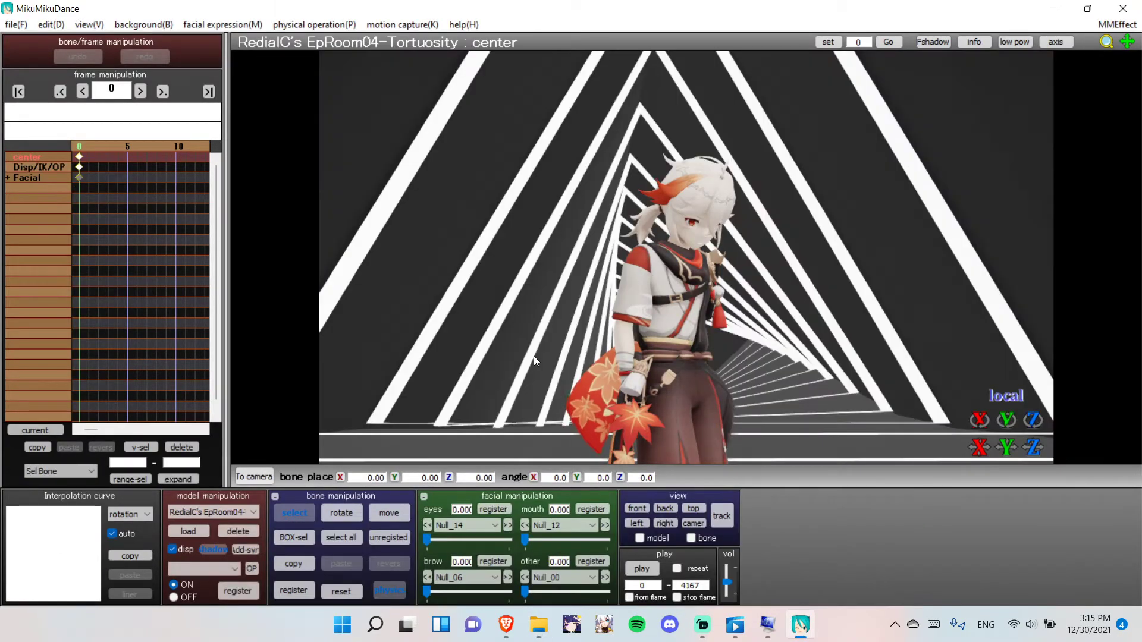
{"action": "right_click_drag", "start_coordinate": [534, 356], "coordinate": [573, 247]}
{"action": "scroll", "coordinate": [591, 247], "scroll_direction": "down", "scroll_amount": 6}
{"action": "scroll", "coordinate": [580, 248], "scroll_direction": "up", "scroll_amount": 5}
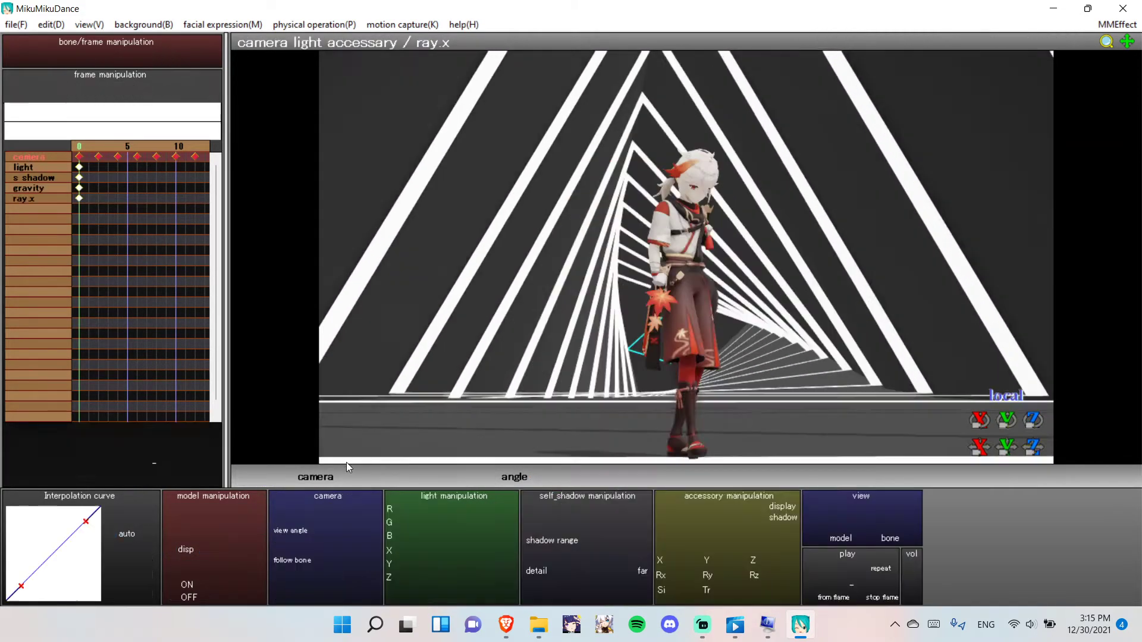
Load SvDOF-HQ.x from MMD > Shaders > SvDOF2 as an accessory
{"action": "scroll", "coordinate": [678, 320], "scroll_direction": "down", "scroll_amount": 3}
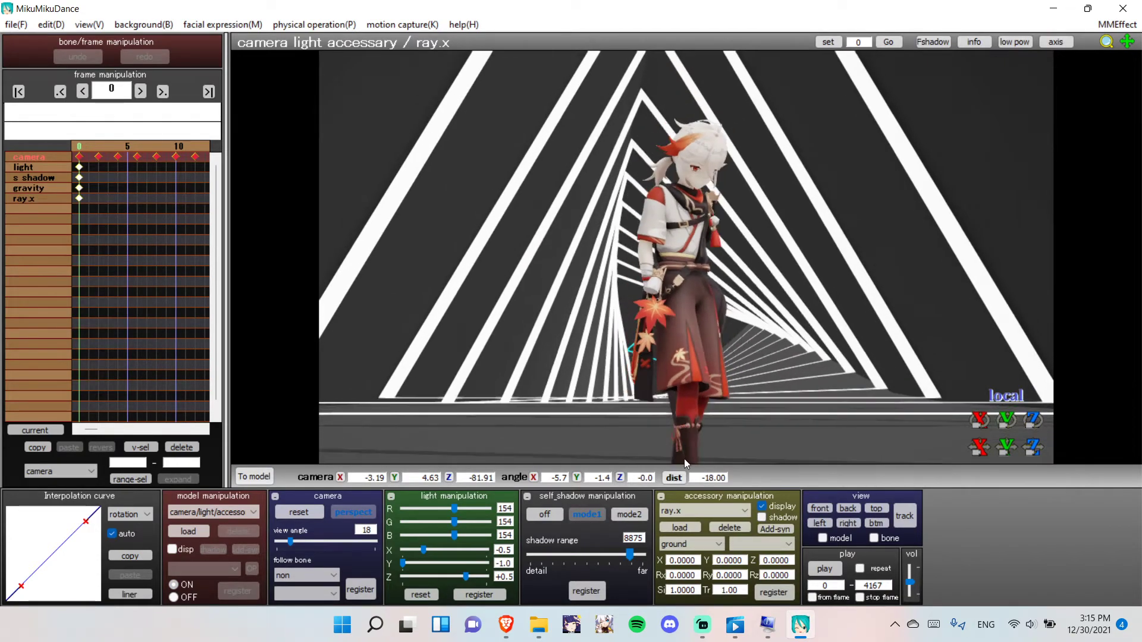
{"action": "left_click", "coordinate": [678, 528]}
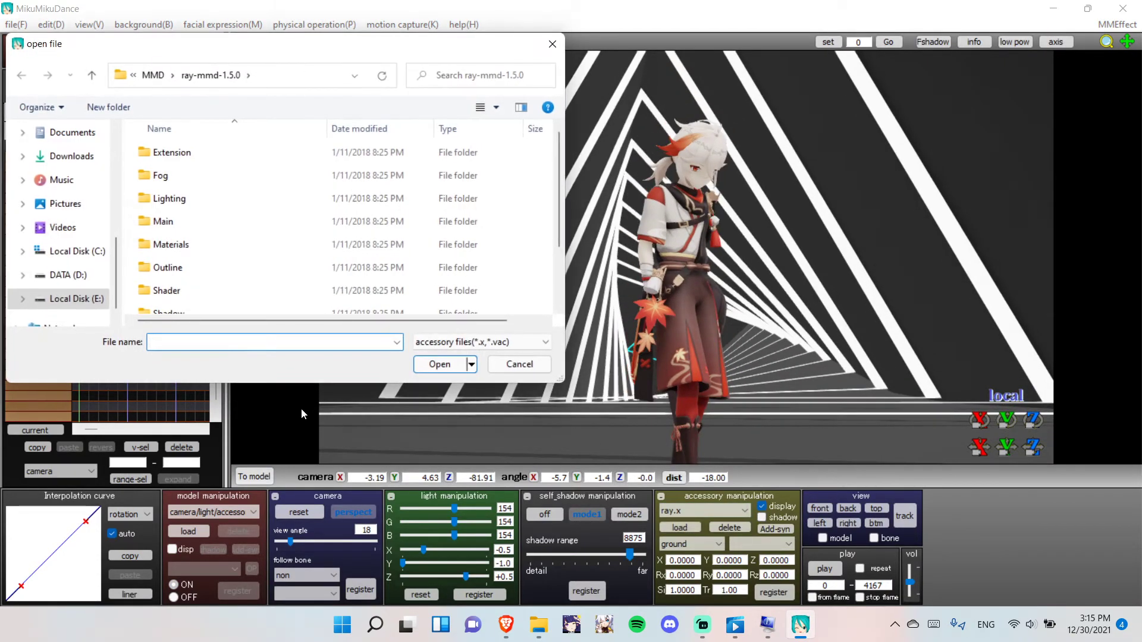
{"action": "scroll", "coordinate": [213, 249], "scroll_direction": "down", "scroll_amount": 2}
{"action": "left_click", "coordinate": [153, 75]}
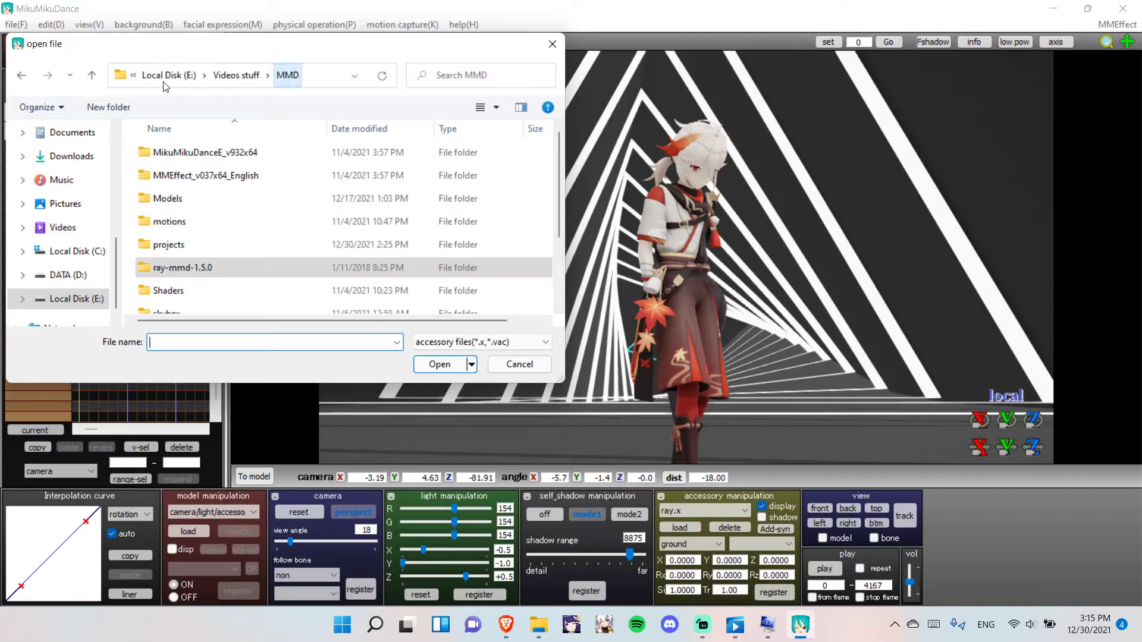
{"action": "scroll", "coordinate": [190, 209], "scroll_direction": "down", "scroll_amount": 2}
{"action": "double_click", "coordinate": [172, 187]}
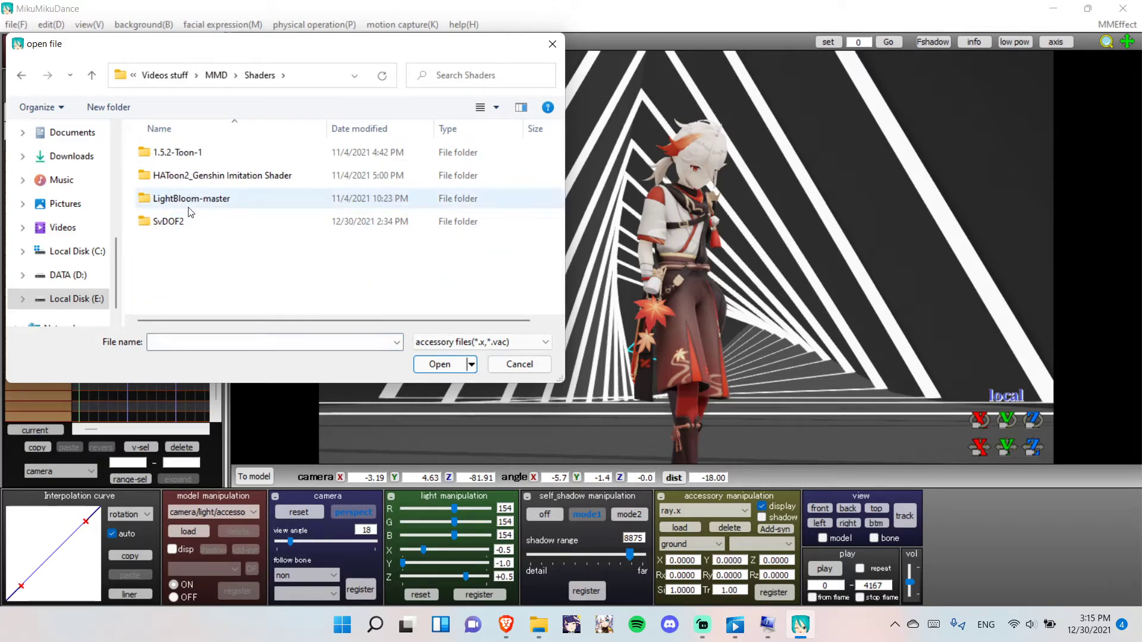
{"action": "double_click", "coordinate": [189, 220]}
{"action": "double_click", "coordinate": [179, 199]}
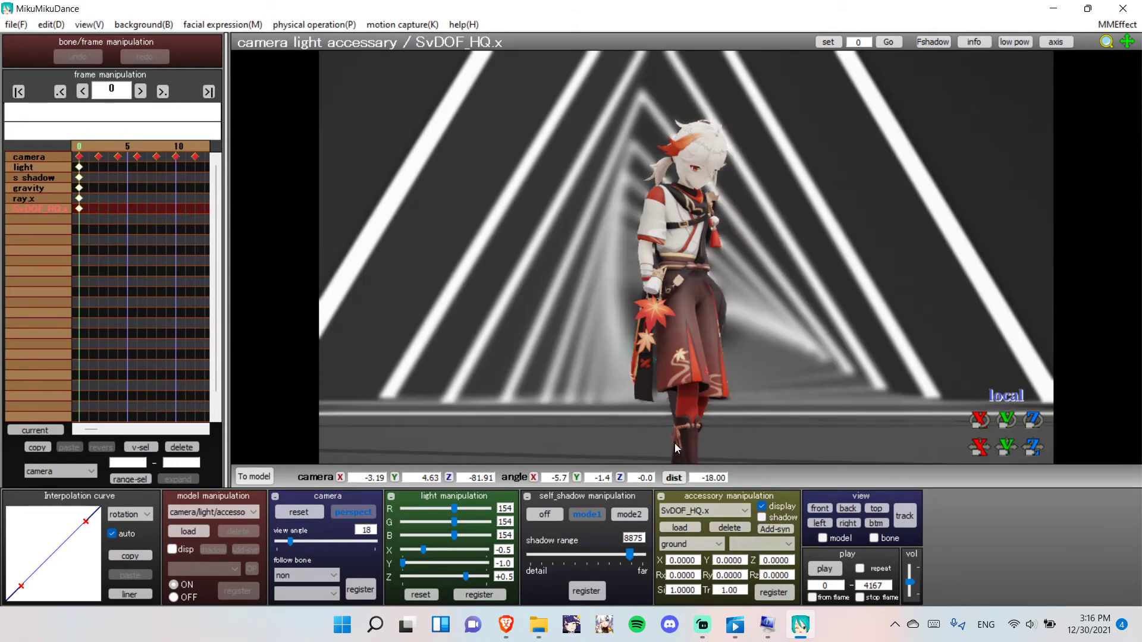
Zoom the view in and out to check the tunnel blur behind Kazuha
{"action": "scroll", "coordinate": [661, 302], "scroll_direction": "up", "scroll_amount": 5}
{"action": "scroll", "coordinate": [662, 302], "scroll_direction": "down", "scroll_amount": 3}
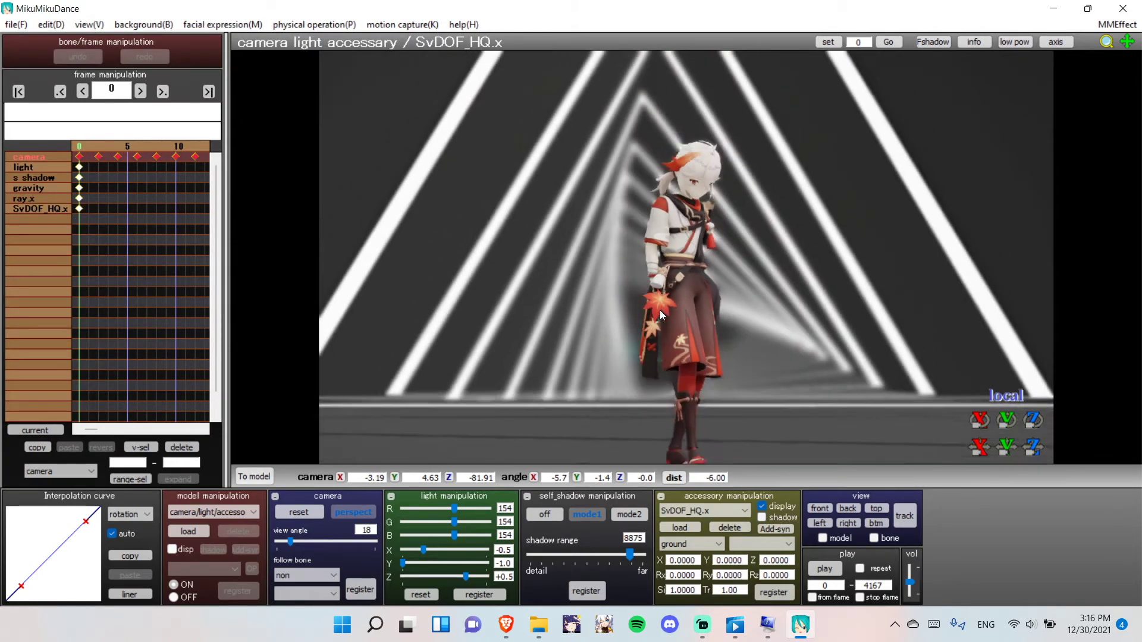
{"action": "scroll", "coordinate": [659, 310], "scroll_direction": "up", "scroll_amount": 4}
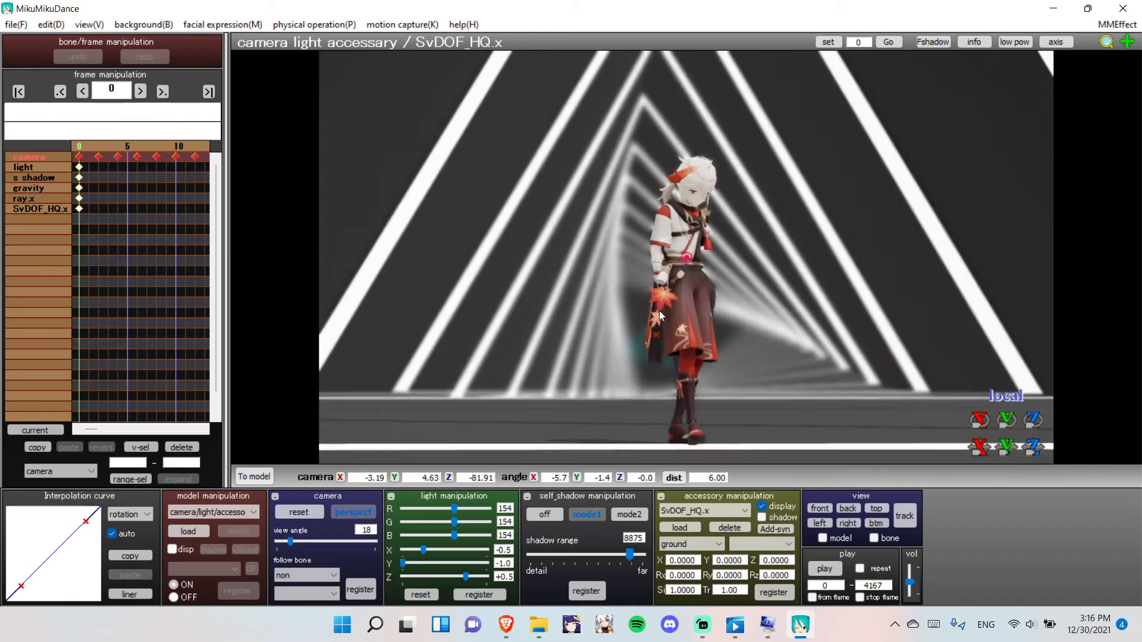
{"action": "scroll", "coordinate": [659, 310], "scroll_direction": "down", "scroll_amount": 10}
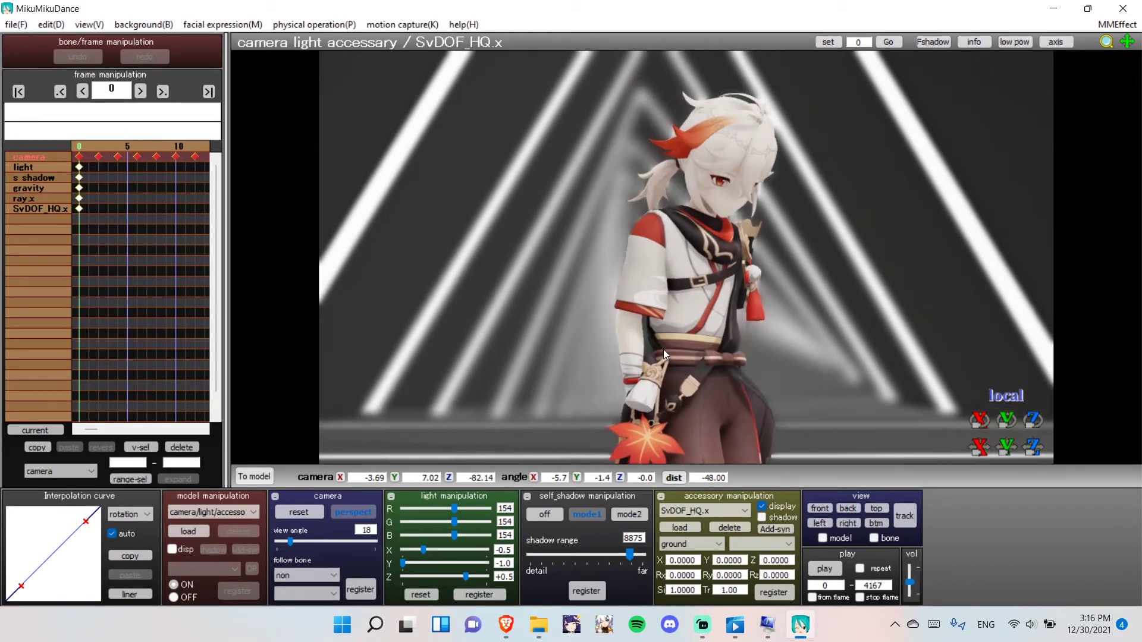
{"action": "scroll", "coordinate": [664, 344], "scroll_direction": "up", "scroll_amount": 8}
{"action": "right_click_drag", "start_coordinate": [663, 338], "coordinate": [663, 340]}
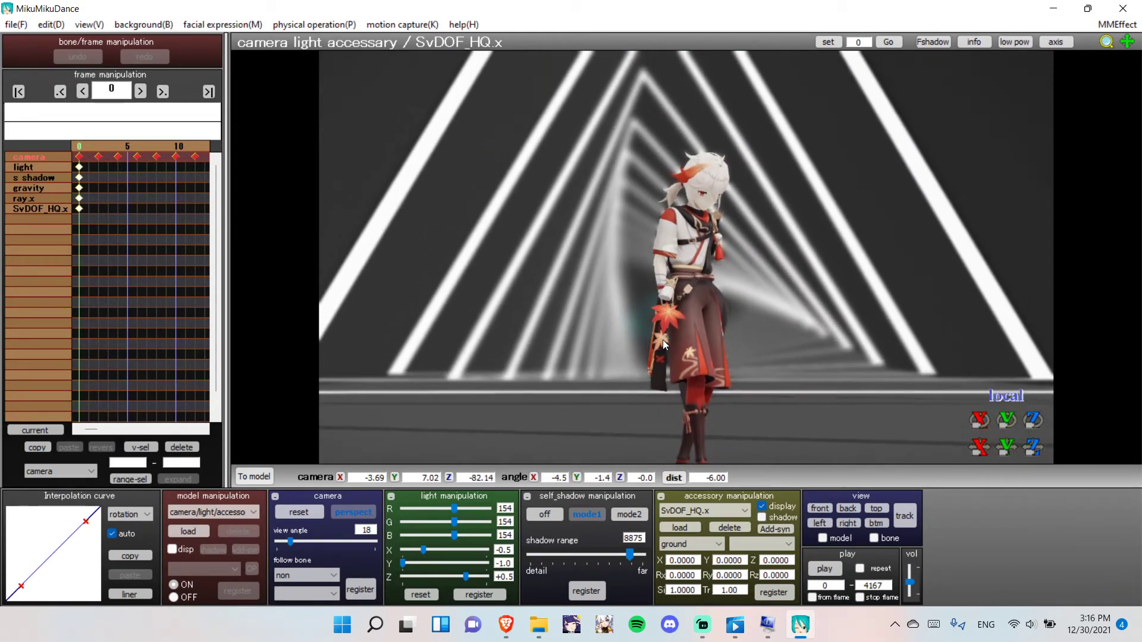
Load LightBloom.x from Shaders/LightBloom-master as an accessory
{"action": "left_click", "coordinate": [680, 527]}
{"action": "left_click", "coordinate": [192, 75]}
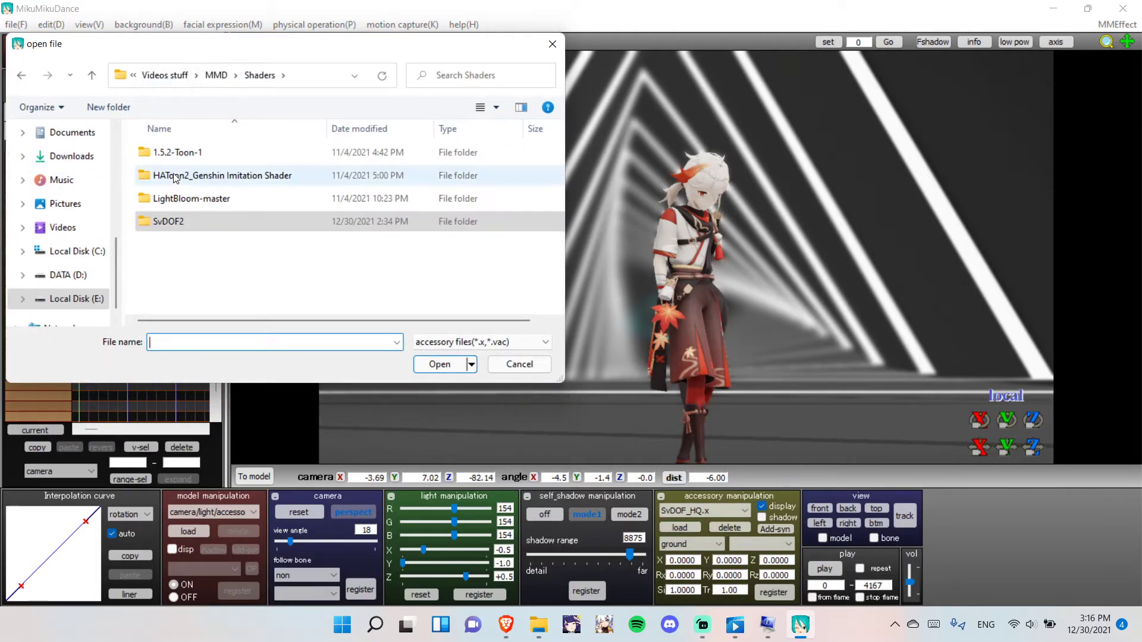
{"action": "double_click", "coordinate": [179, 199]}
{"action": "double_click", "coordinate": [186, 199]}
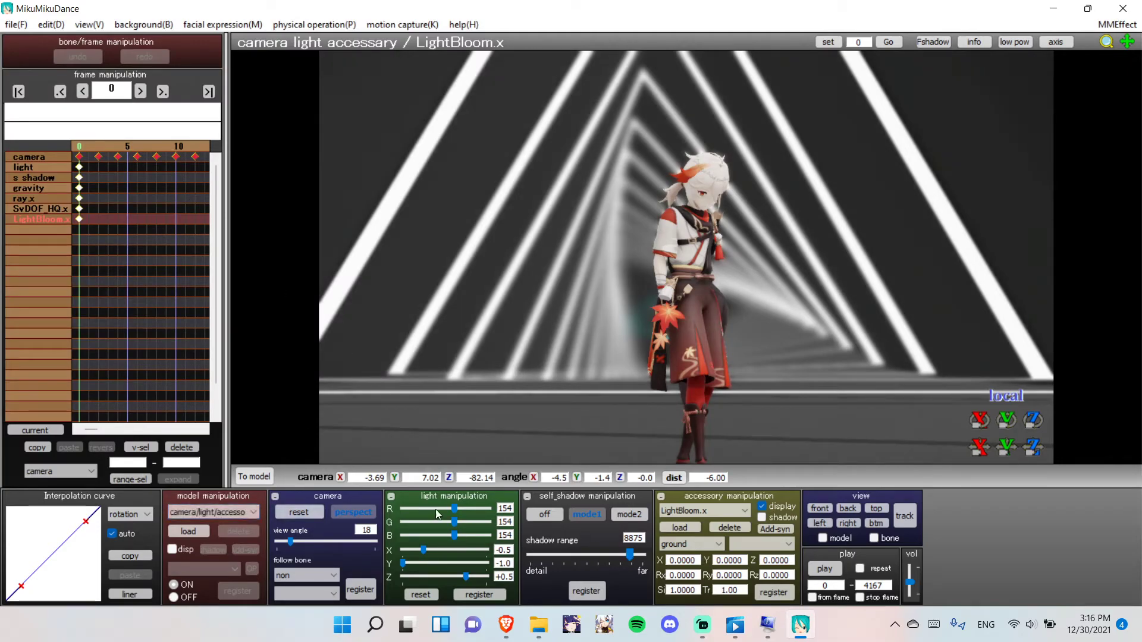
Load LightBloomController.pmx from Shaders/LightBloom-master as a model and dismiss its notice
{"action": "left_click", "coordinate": [195, 529]}
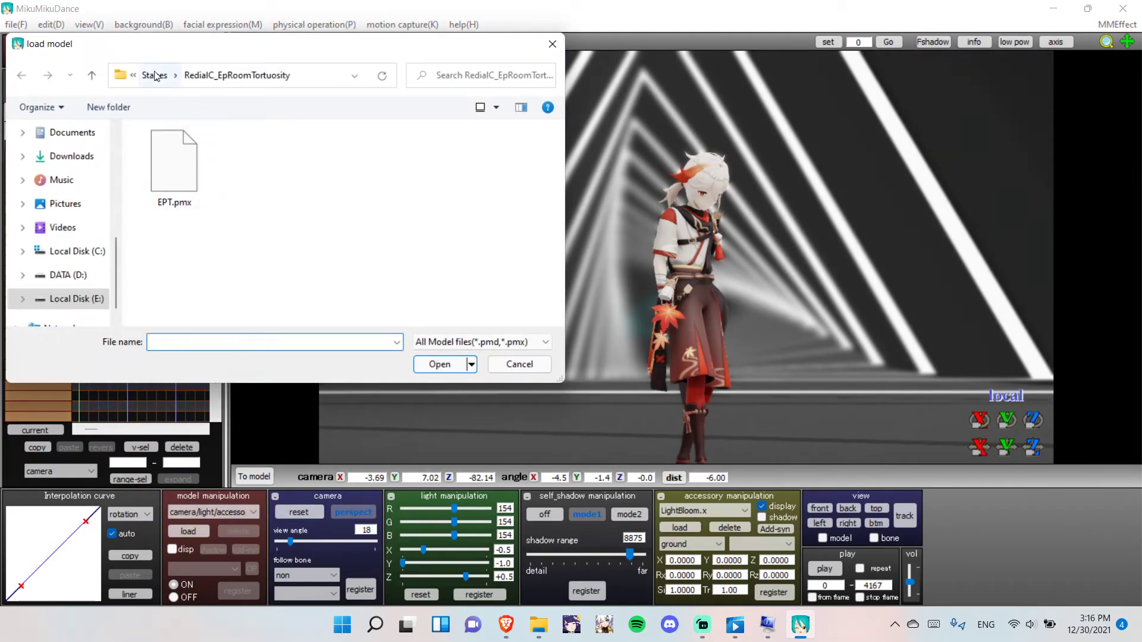
{"action": "left_click", "coordinate": [170, 75]}
{"action": "left_click", "coordinate": [216, 75]}
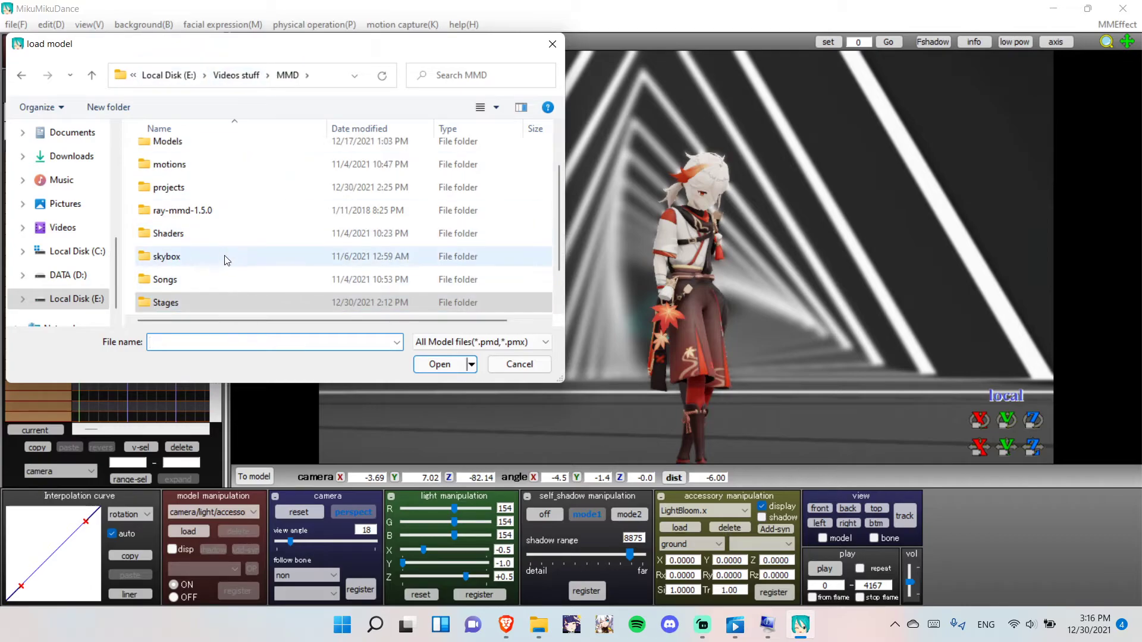
{"action": "double_click", "coordinate": [169, 234]}
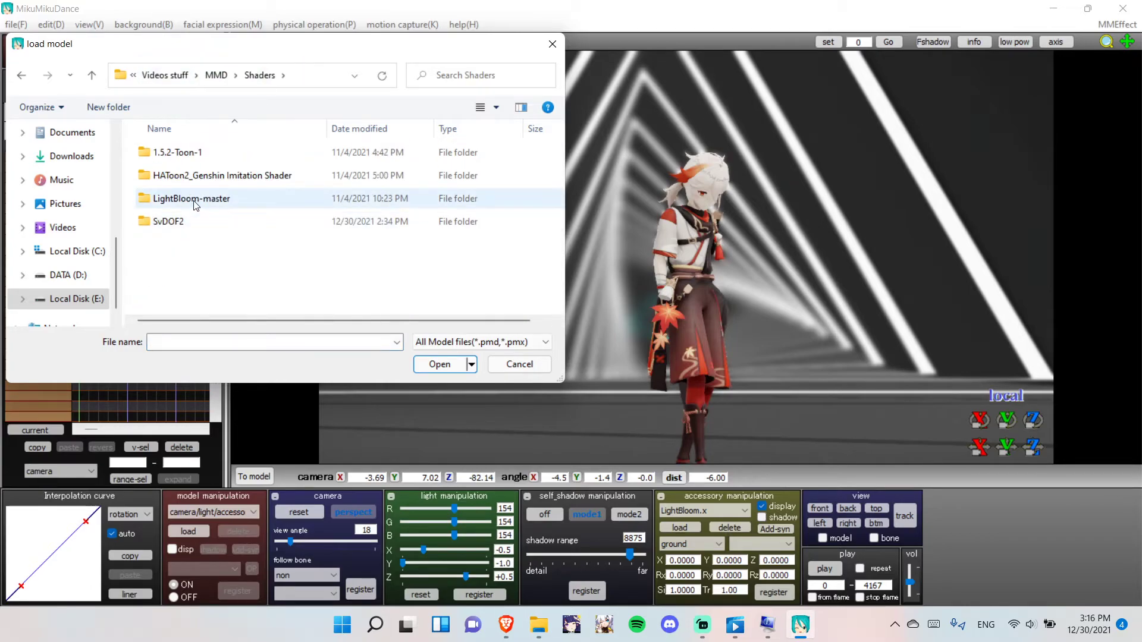
{"action": "double_click", "coordinate": [175, 198]}
{"action": "left_click", "coordinate": [159, 181]}
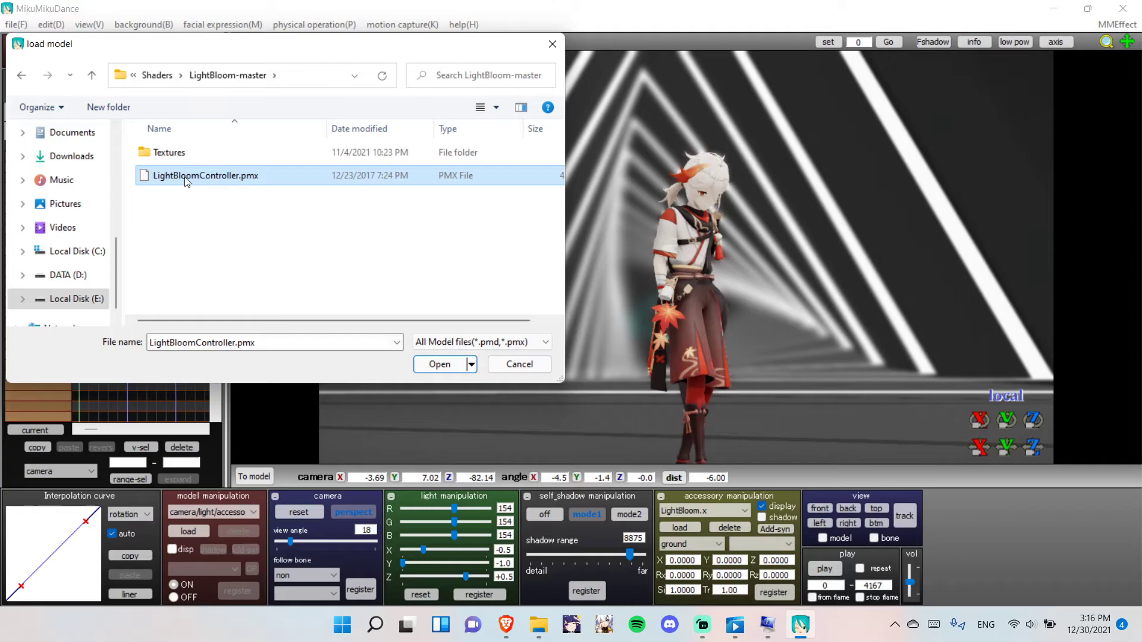
{"action": "double_click", "coordinate": [187, 182]}
{"action": "left_click", "coordinate": [544, 353]}
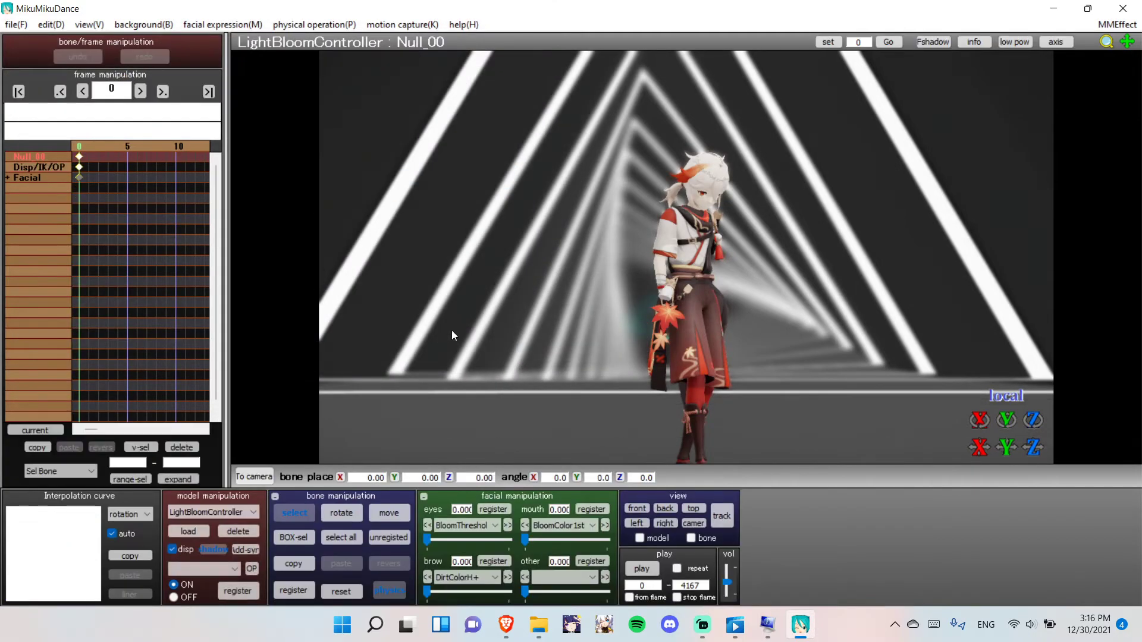
Raise the LightBloomController's BloomThreshold morph to 0.450
{"action": "scroll", "coordinate": [619, 308], "scroll_direction": "up", "scroll_amount": 5}
{"action": "scroll", "coordinate": [621, 321], "scroll_direction": "down", "scroll_amount": 6}
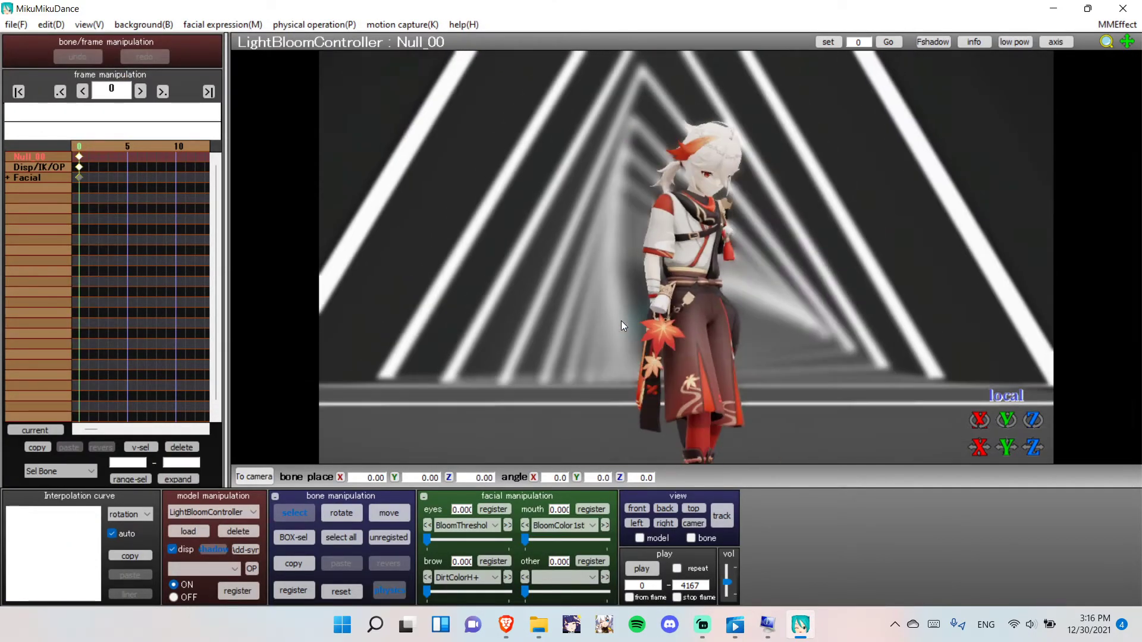
{"action": "left_click_drag", "start_coordinate": [437, 536], "coordinate": [465, 547]}
{"action": "left_click", "coordinate": [480, 540]}
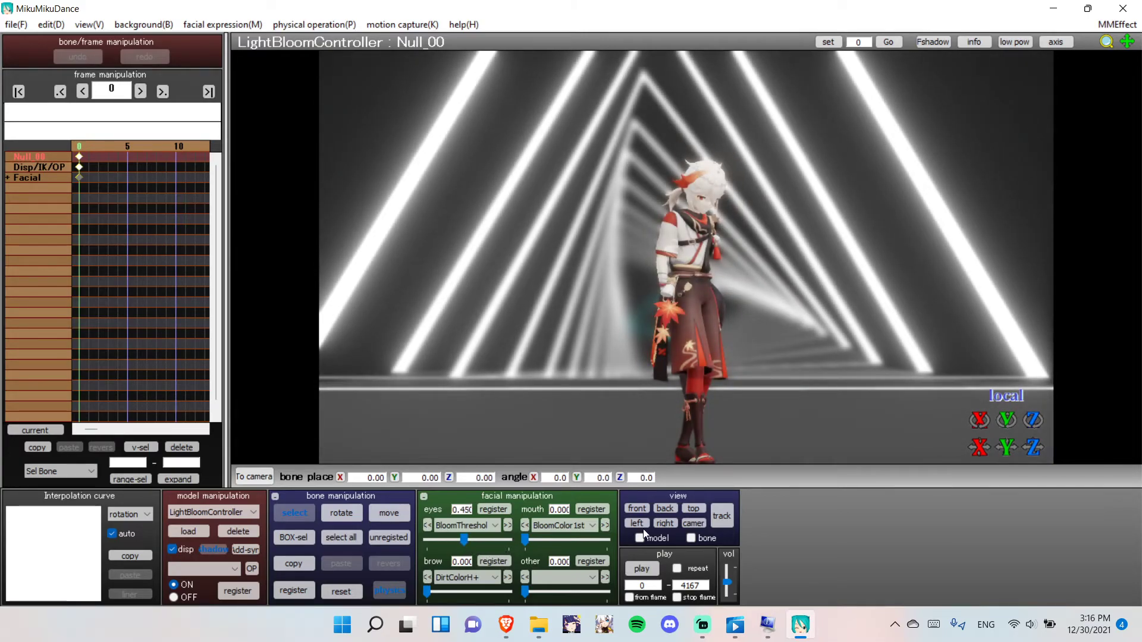
Return to camera/light/accessory mode, reframe the character, and play the dance with bloom and depth-of-field
{"action": "left_click", "coordinate": [561, 525]}
{"action": "left_click", "coordinate": [268, 476]}
{"action": "scroll", "coordinate": [668, 362], "scroll_direction": "up", "scroll_amount": 5}
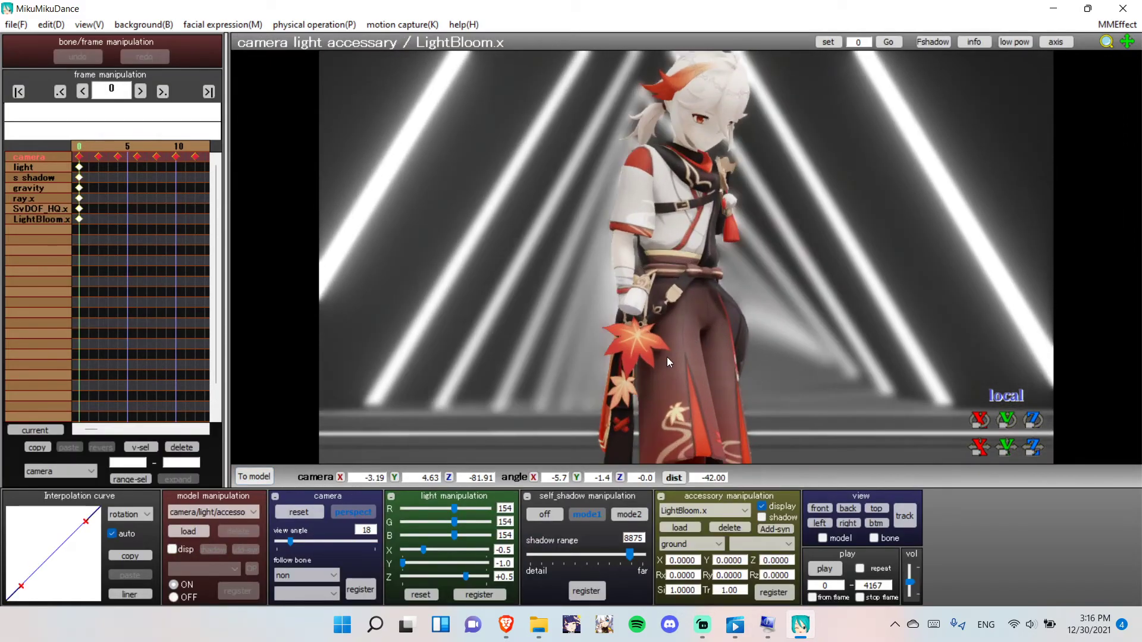
{"action": "scroll", "coordinate": [662, 355], "scroll_direction": "down", "scroll_amount": 3}
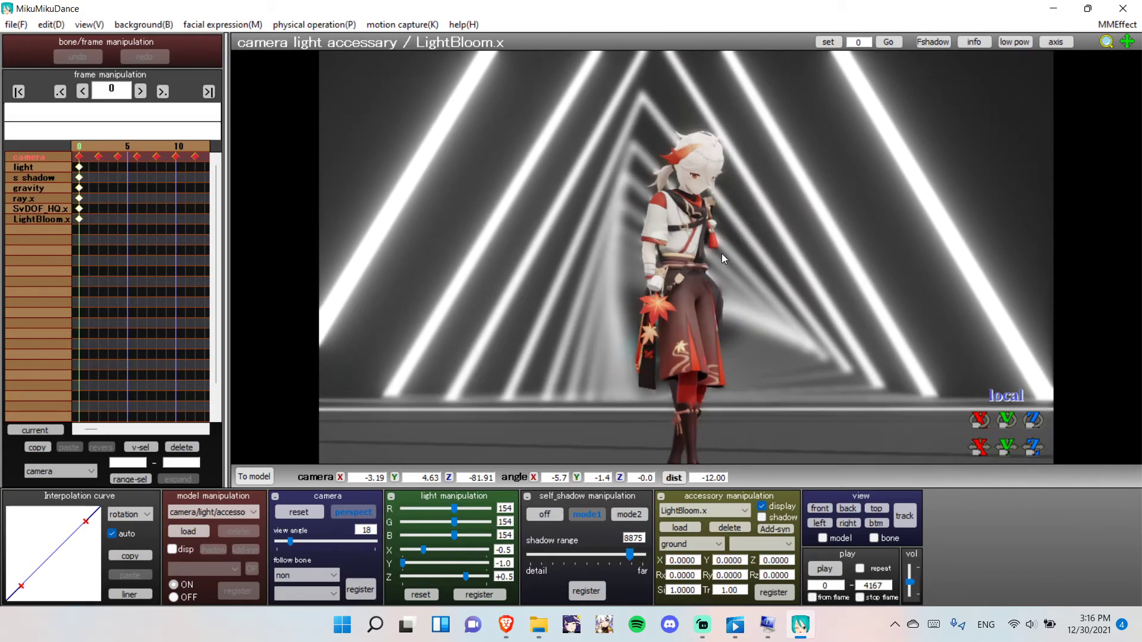
{"action": "middle_click_drag", "start_coordinate": [726, 221], "coordinate": [640, 273]}
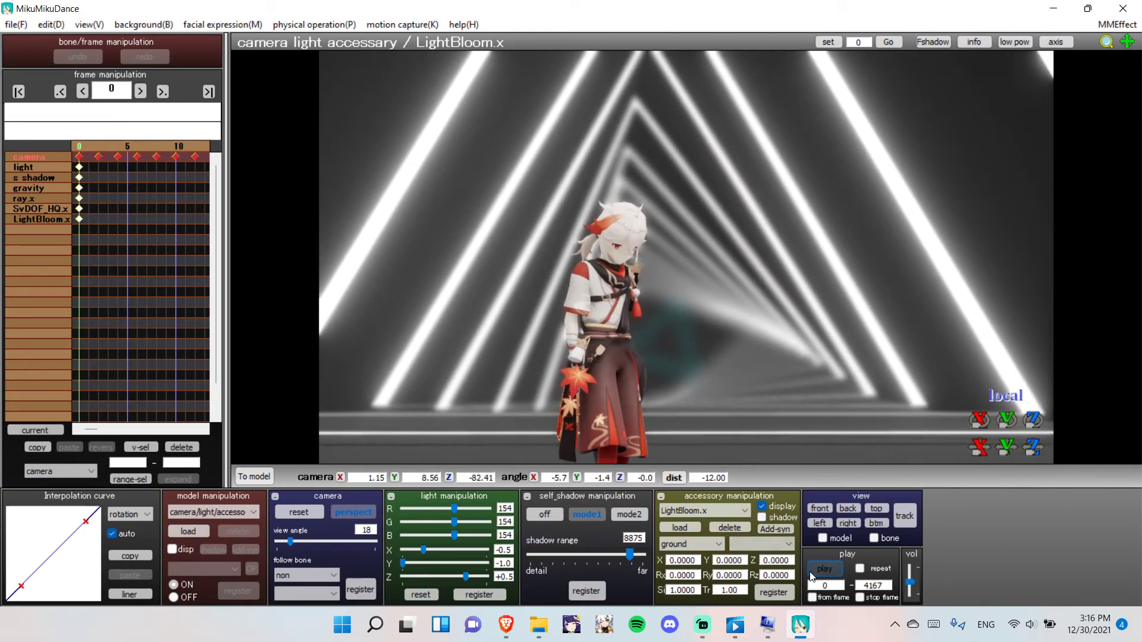
{"action": "left_click", "coordinate": [813, 572]}
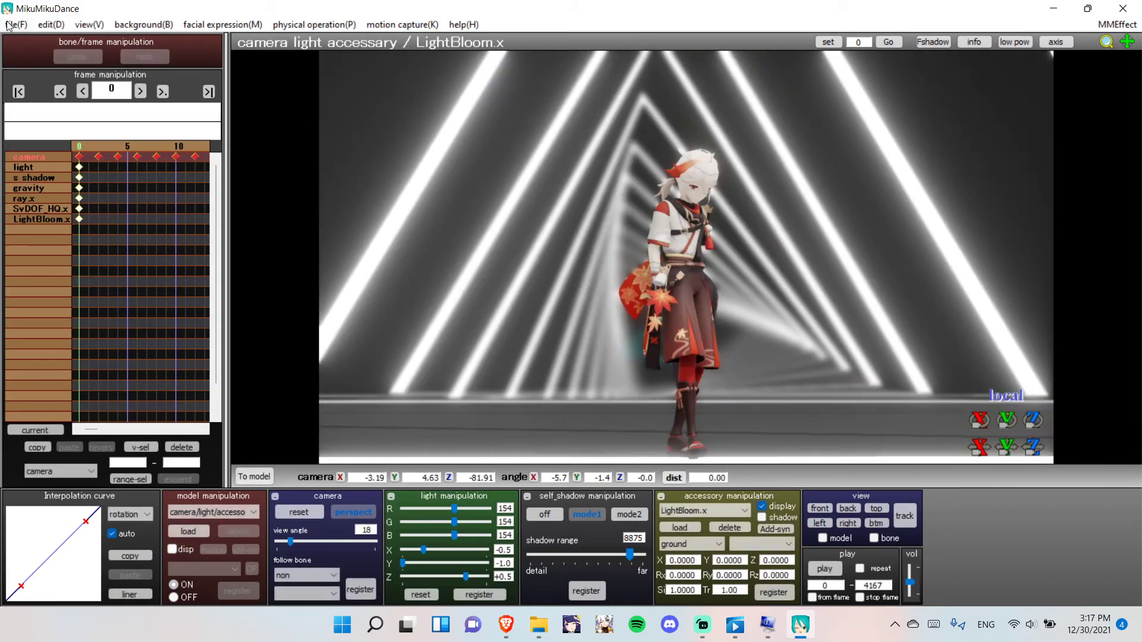
{"action": "left_click", "coordinate": [12, 24]}
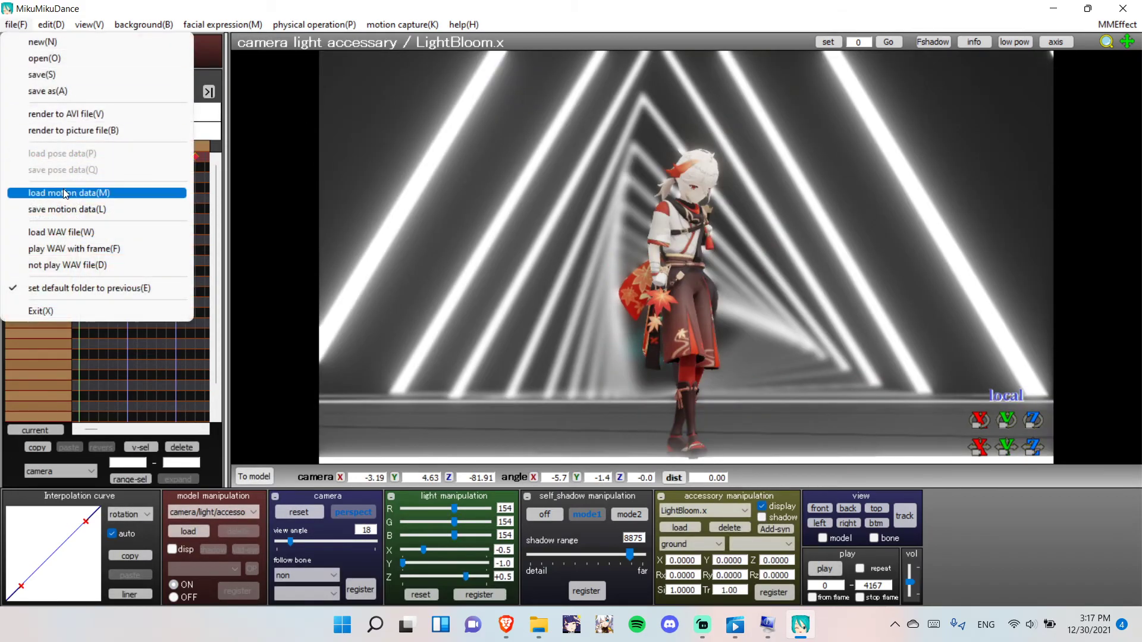
{"action": "left_click", "coordinate": [134, 114]}
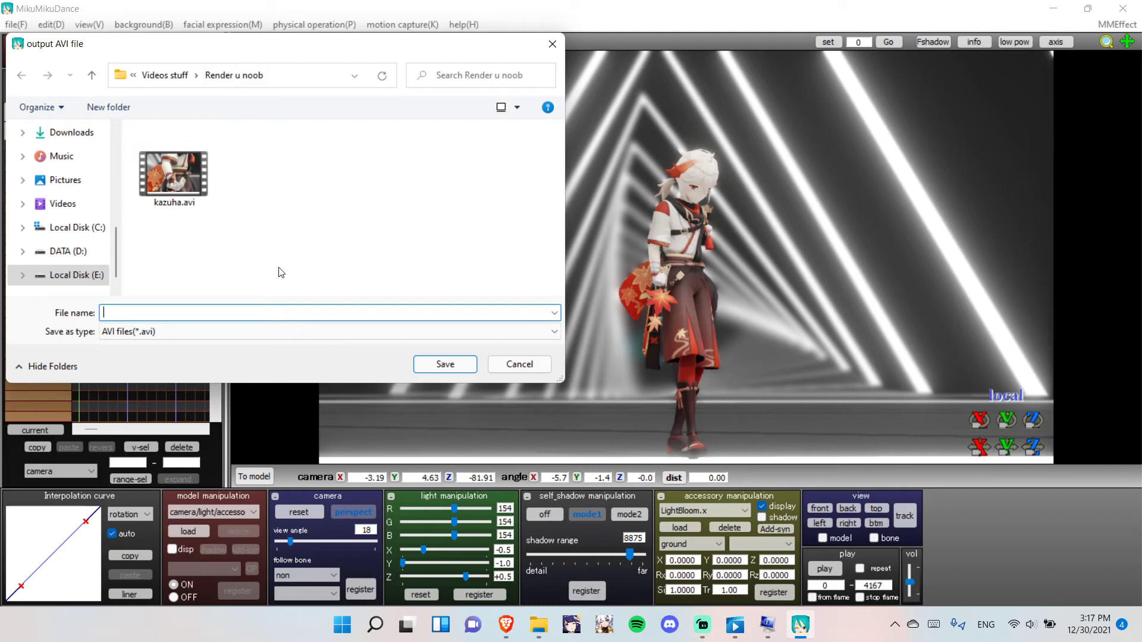
{"action": "left_click", "coordinate": [174, 174]}
{"action": "left_click", "coordinate": [444, 365]}
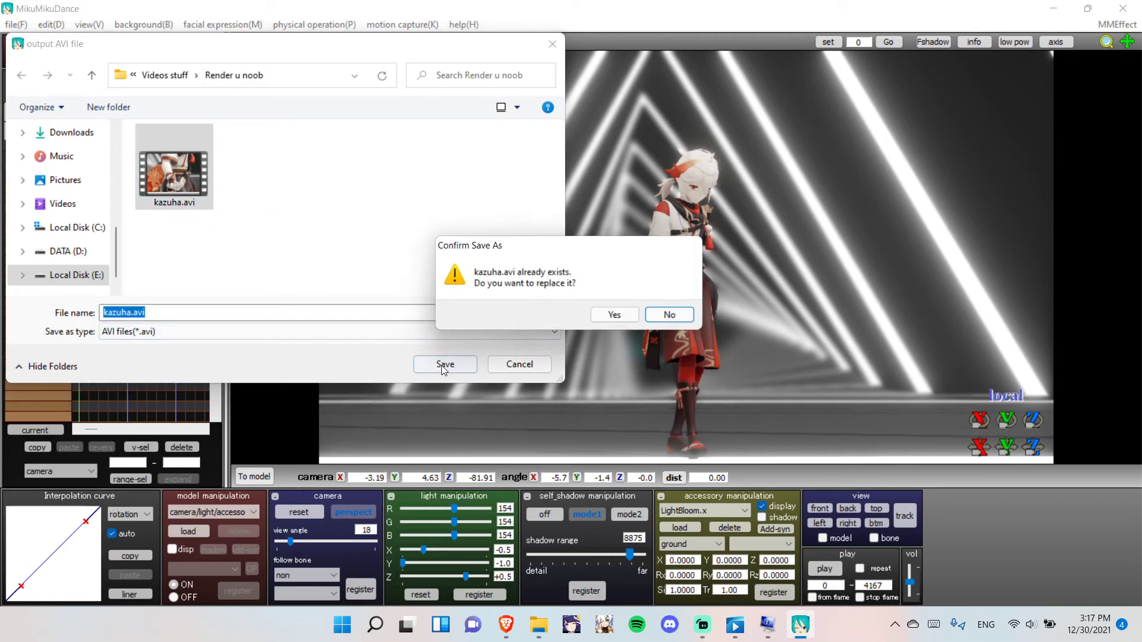
{"action": "left_click", "coordinate": [613, 309]}
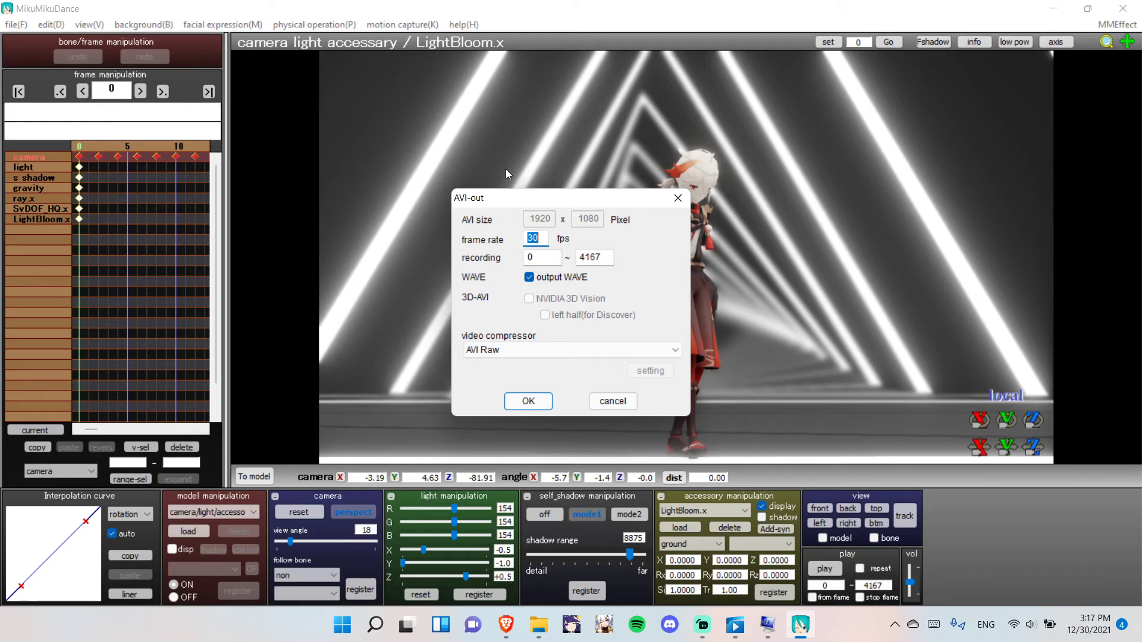
{"action": "left_click", "coordinate": [503, 351]}
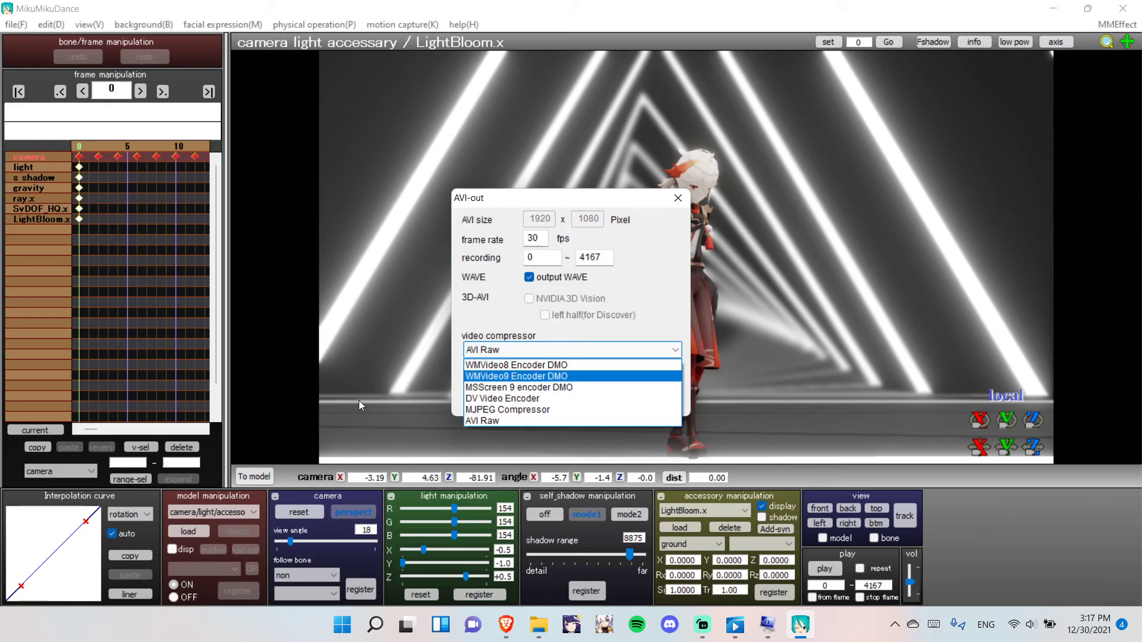
{"action": "left_click", "coordinate": [485, 410]}
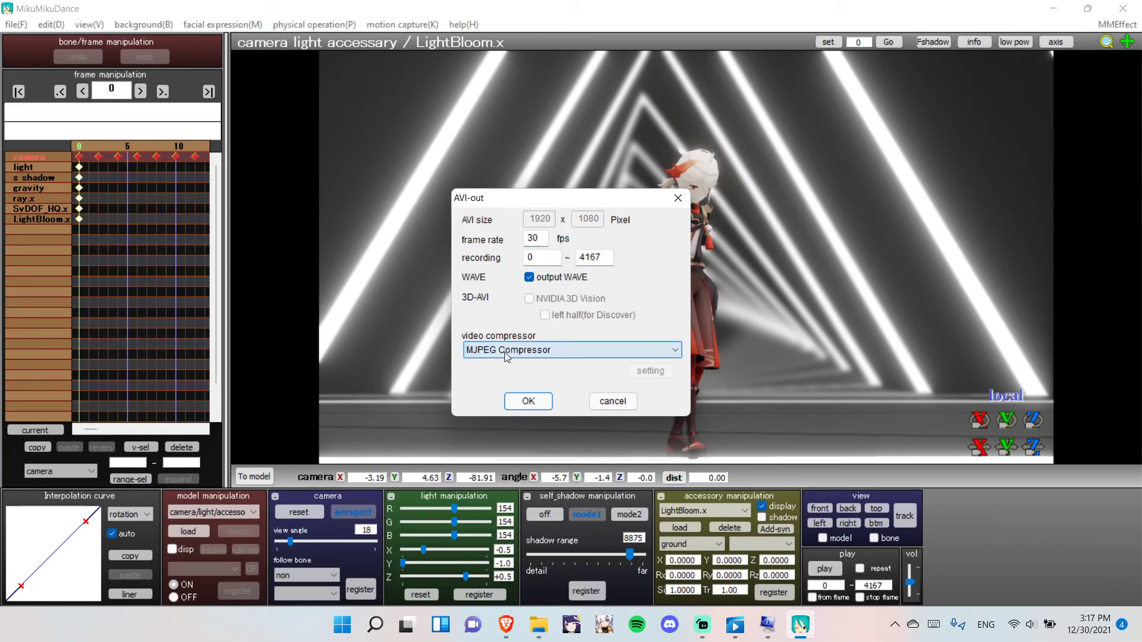
{"action": "left_click", "coordinate": [504, 352]}
{"action": "left_click", "coordinate": [533, 420]}
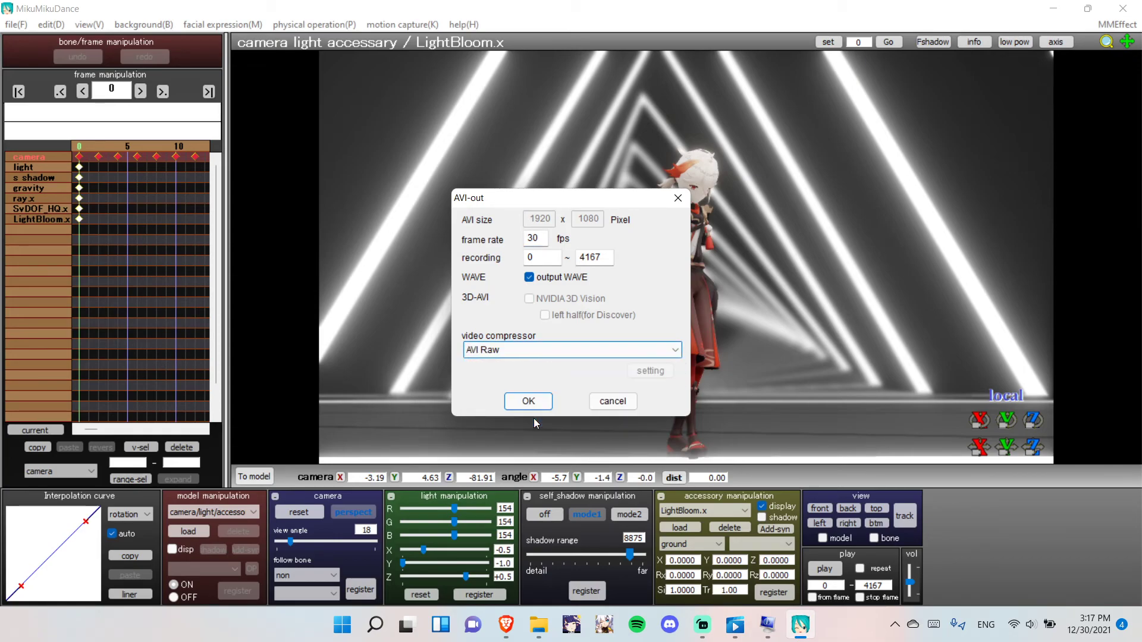
Cancel the AVI render
{"action": "left_click", "coordinate": [594, 405]}
{"action": "scroll", "coordinate": [702, 226], "scroll_direction": "up", "scroll_amount": 10}
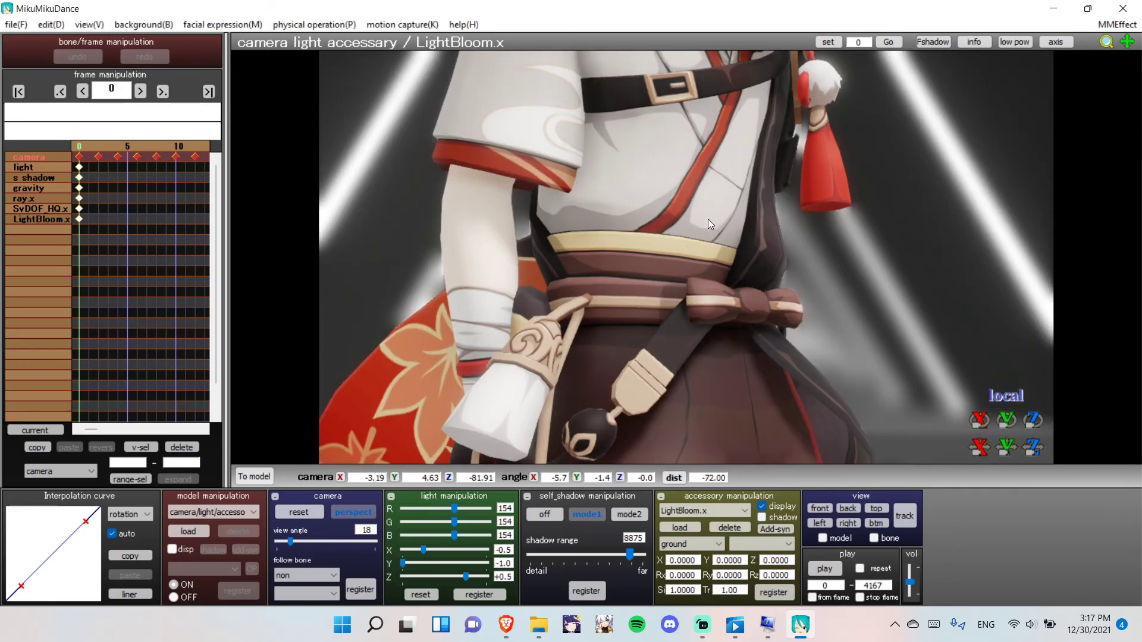
{"action": "scroll", "coordinate": [713, 213], "scroll_direction": "down", "scroll_amount": 3}
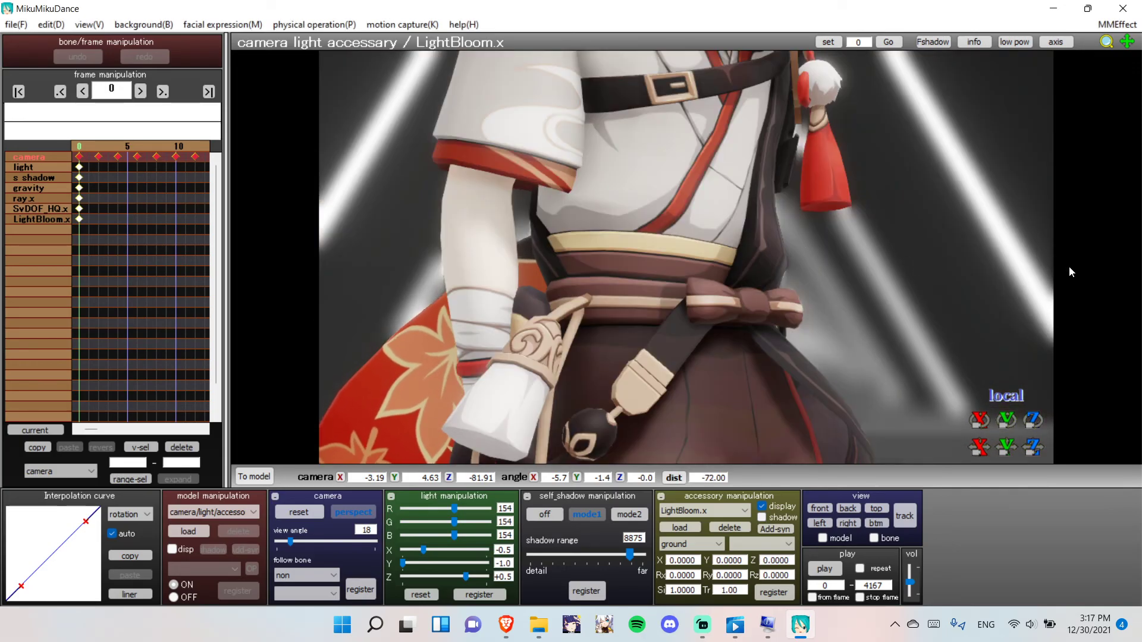
Zoom the camera back out and bring Streamlabs Desktop to the front
{"action": "scroll", "coordinate": [1034, 265], "scroll_direction": "down", "scroll_amount": 8}
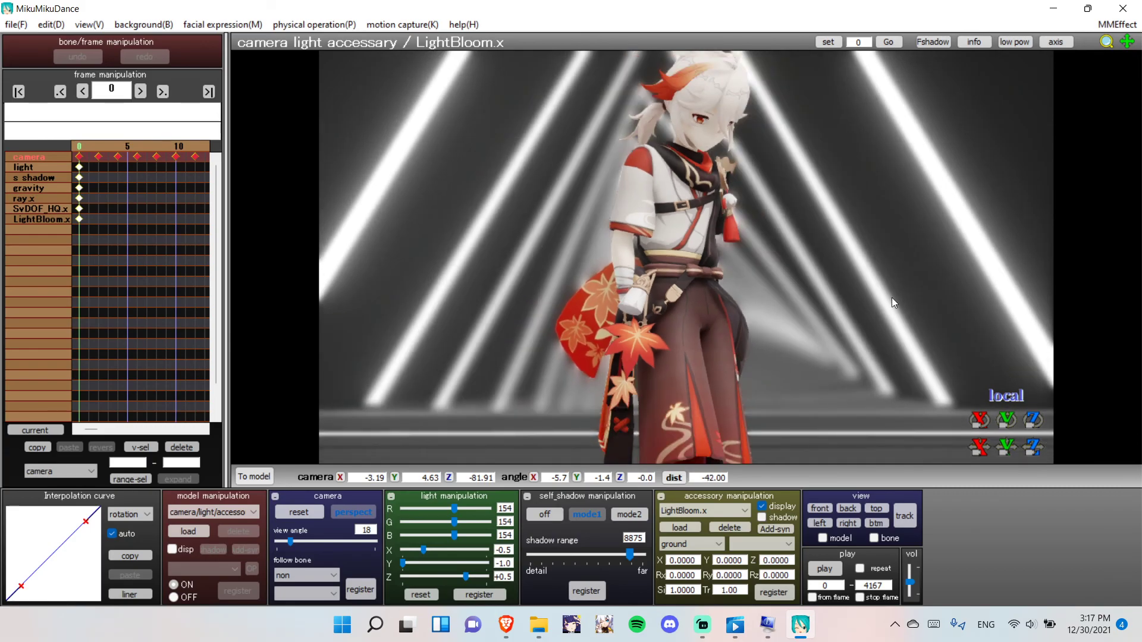
{"action": "scroll", "coordinate": [891, 297], "scroll_direction": "down", "scroll_amount": 2}
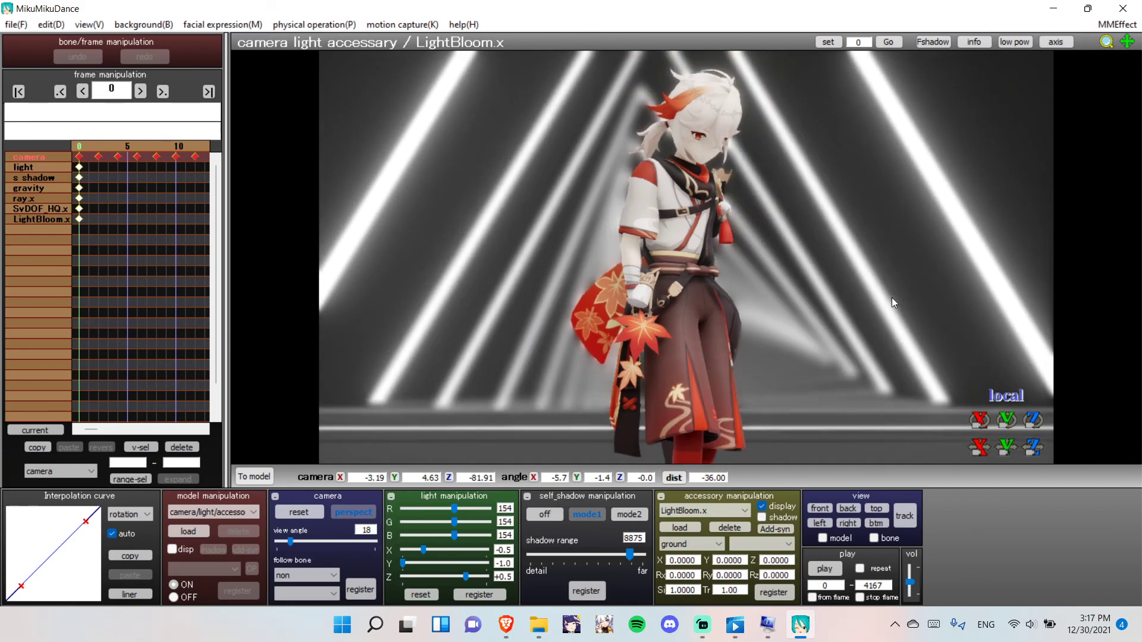
{"action": "scroll", "coordinate": [891, 297], "scroll_direction": "down", "scroll_amount": 5}
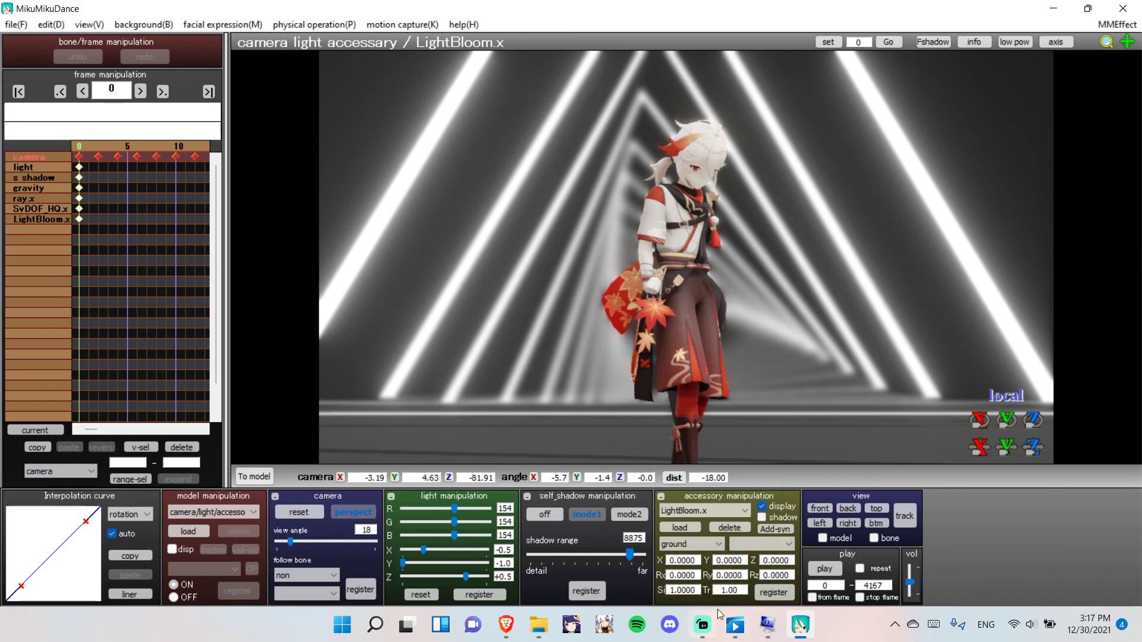
{"action": "mouse_move", "coordinate": [705, 640]}
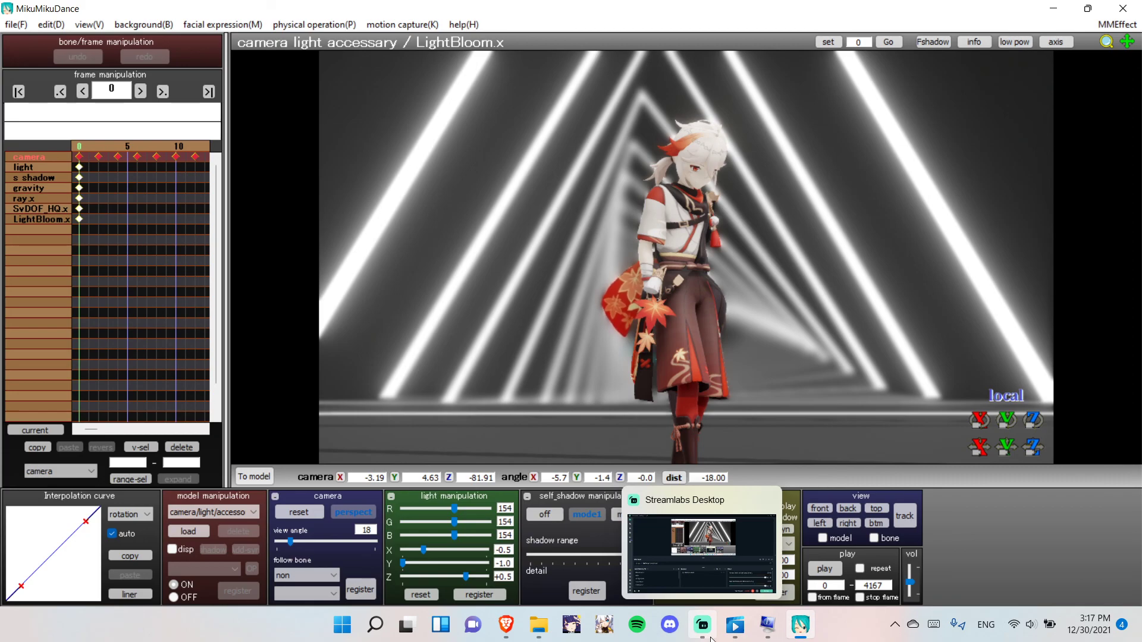
{"action": "left_click", "coordinate": [698, 572]}
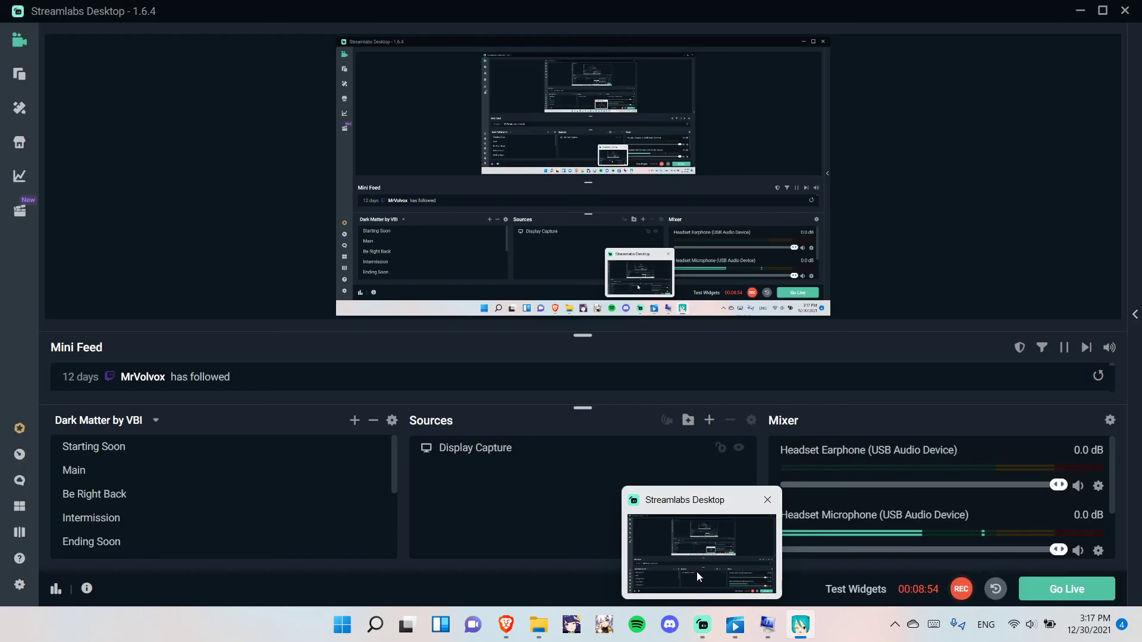